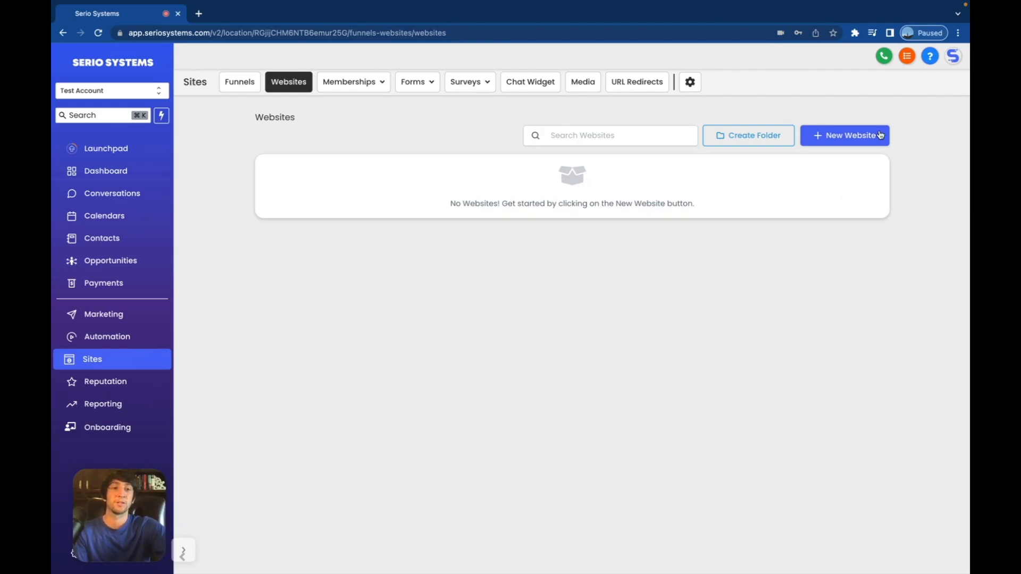
# - Start a new website from the Template Library and open the Chiropractor category
pyautogui.click(850, 131)
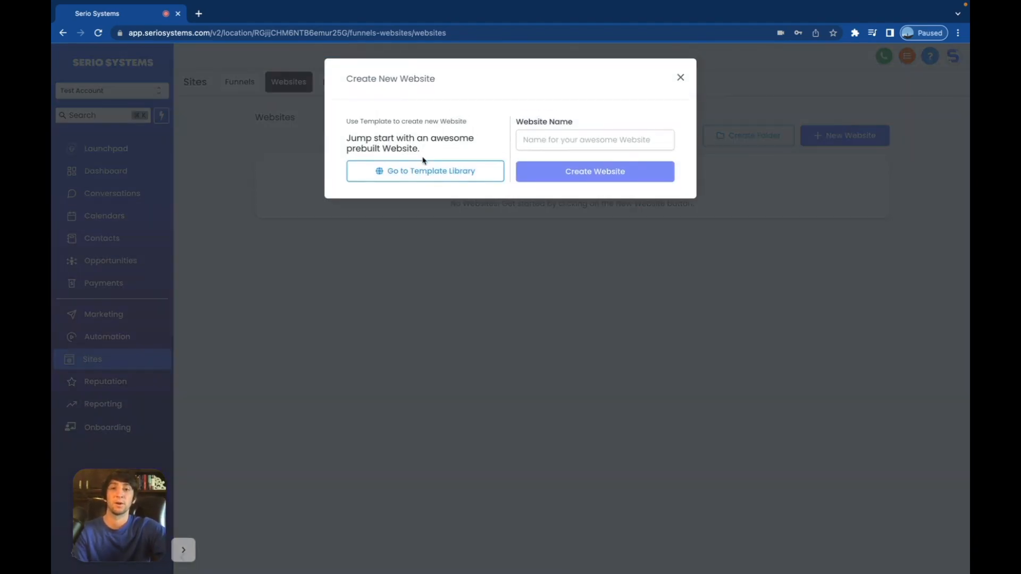
pyautogui.click(423, 167)
pyautogui.scroll(-4, 556, 326)
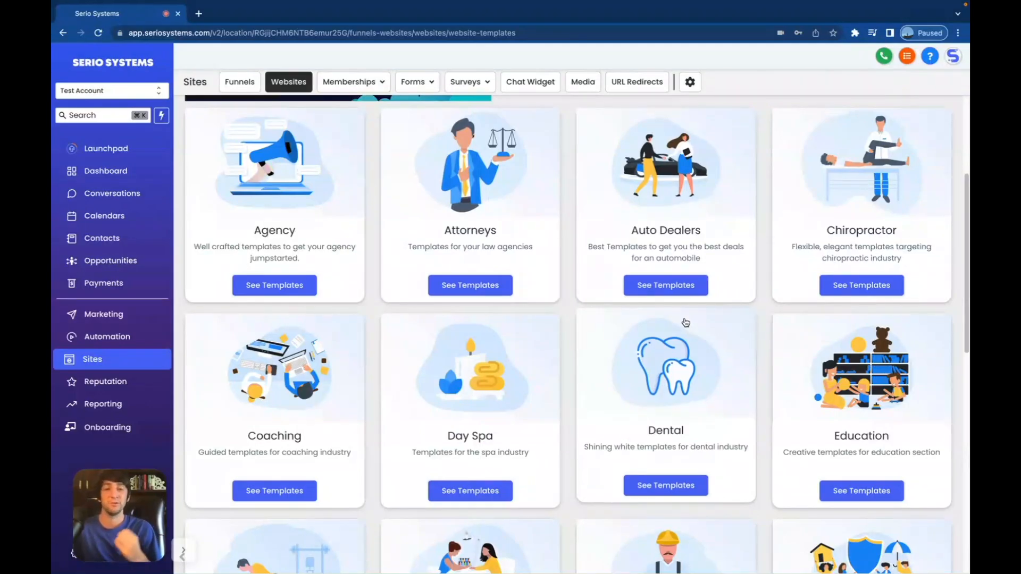
pyautogui.click(869, 238)
# - Preview the Chiropractor - Physio template, accept its free terms and import it as a new website
pyautogui.click(273, 280)
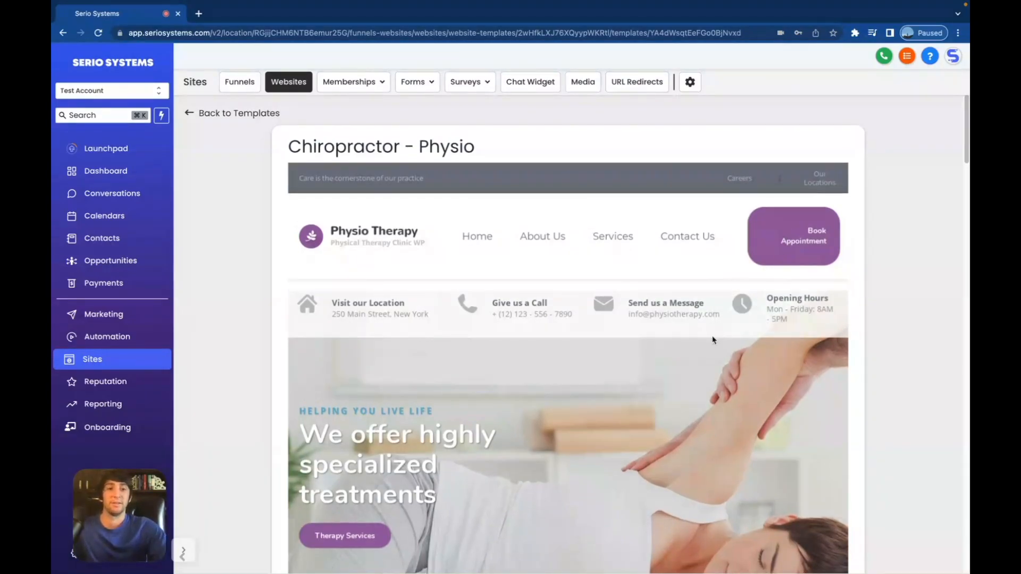
pyautogui.scroll(-8, 684, 386)
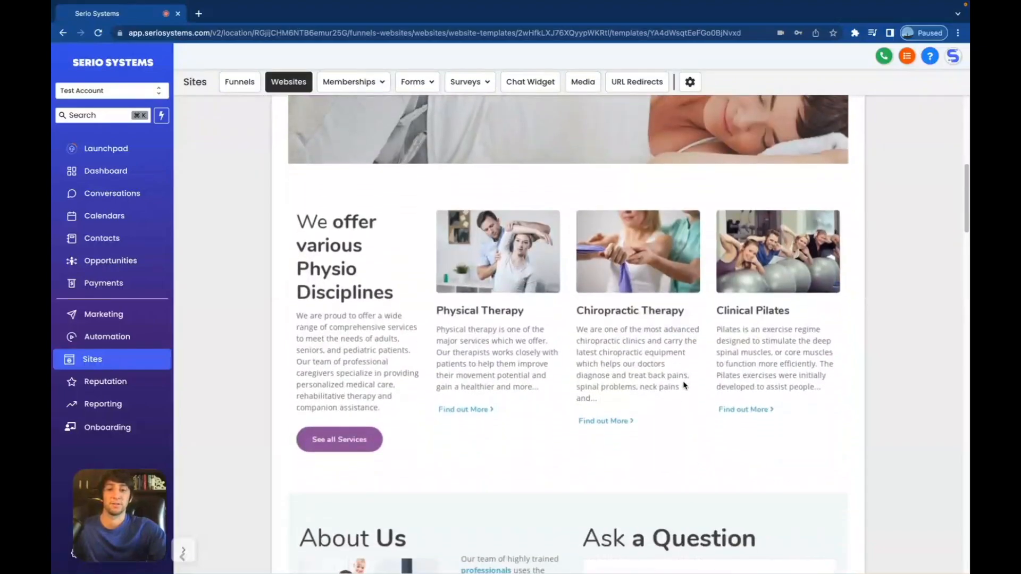
pyautogui.scroll(-10, 632, 428)
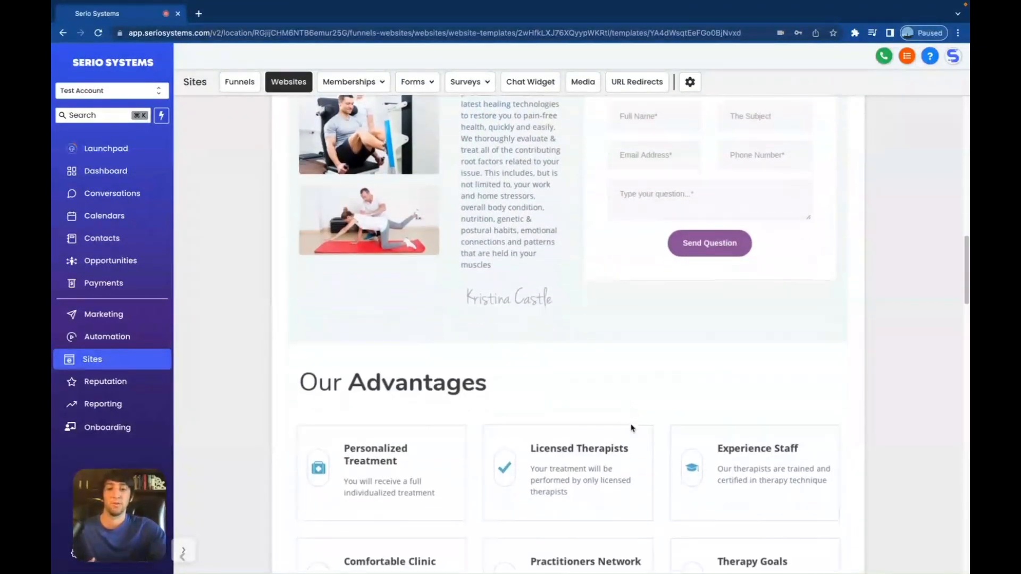
pyautogui.scroll(-15, 631, 428)
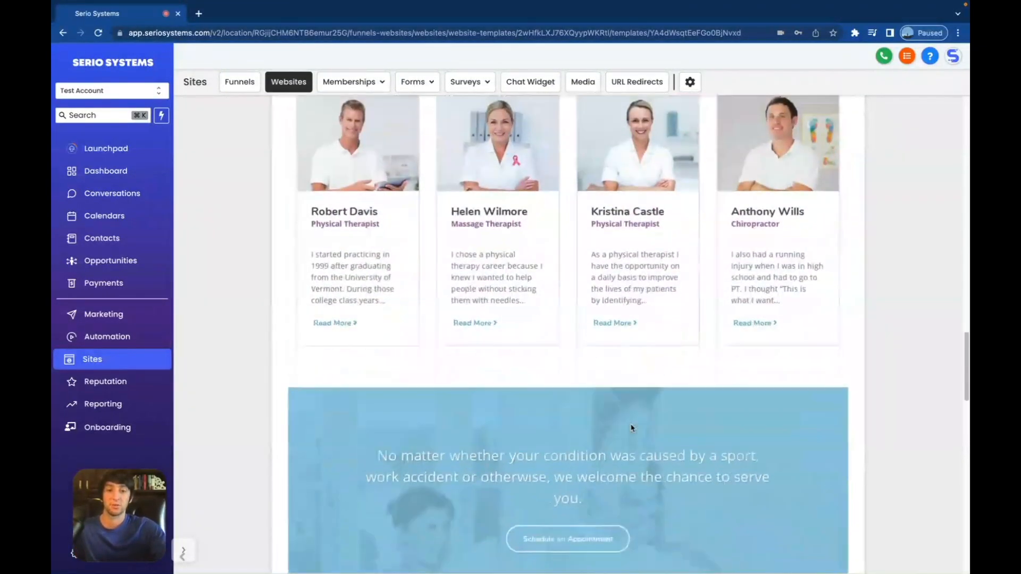
pyautogui.scroll(-10, 632, 427)
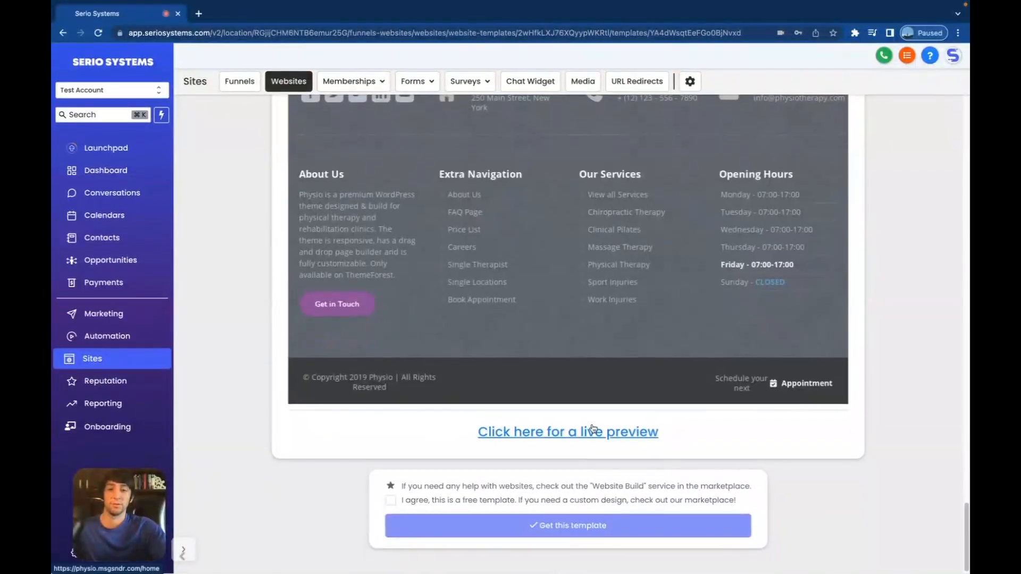
pyautogui.click(392, 502)
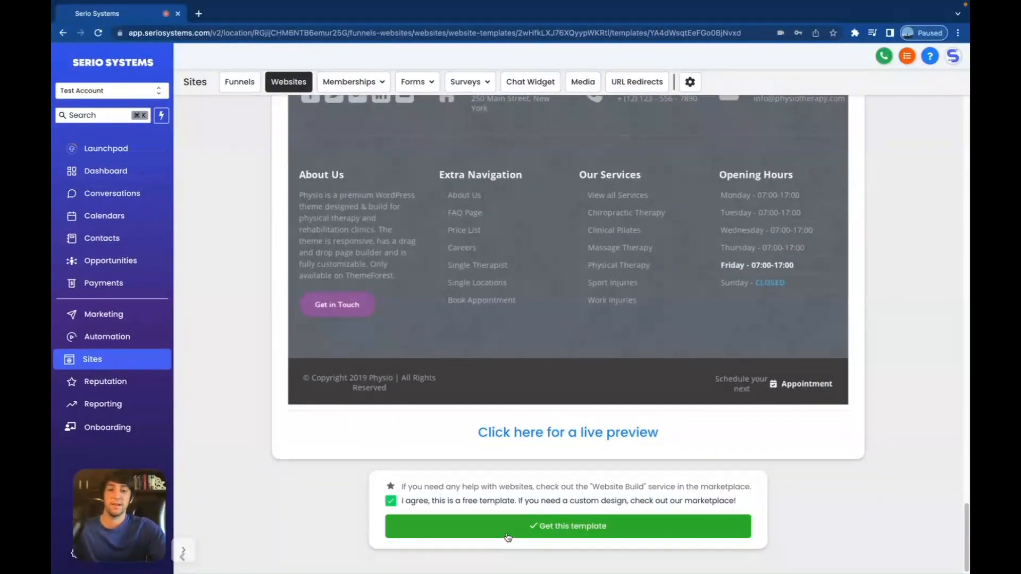
pyautogui.click(513, 530)
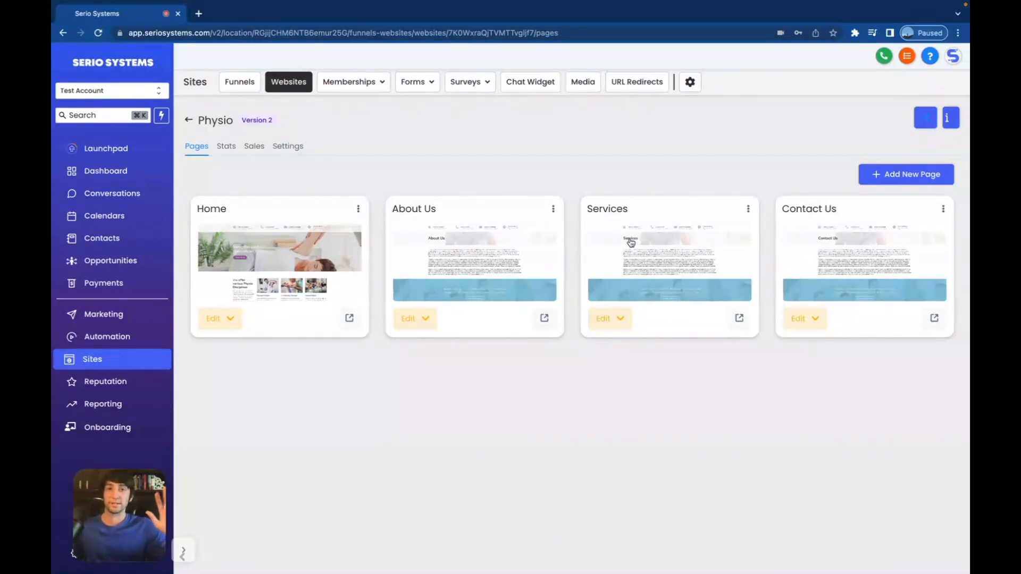
# - Open the Physio Home page in the page builder
pyautogui.click(222, 323)
pyautogui.click(272, 352)
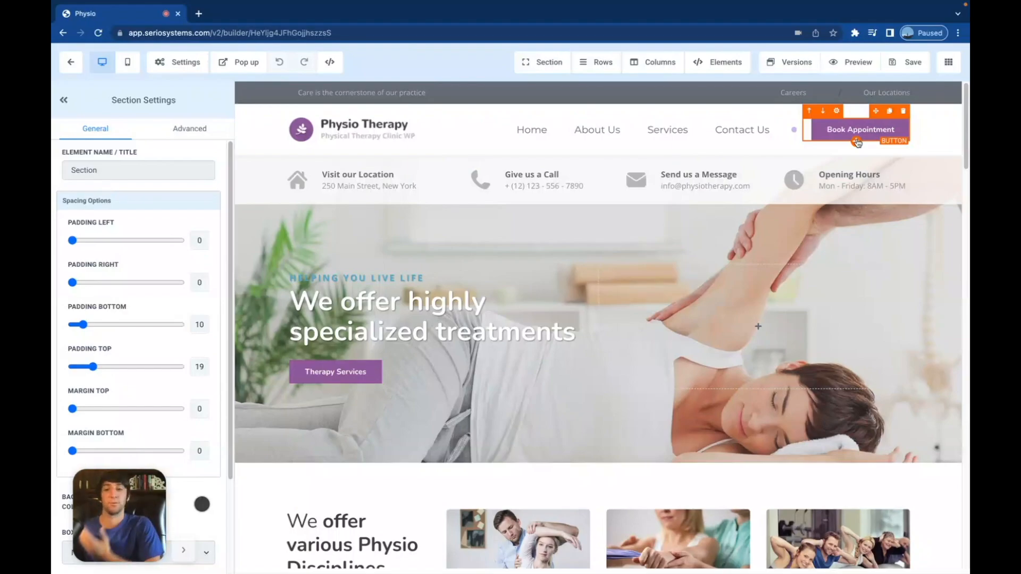
pyautogui.scroll(-4, 661, 257)
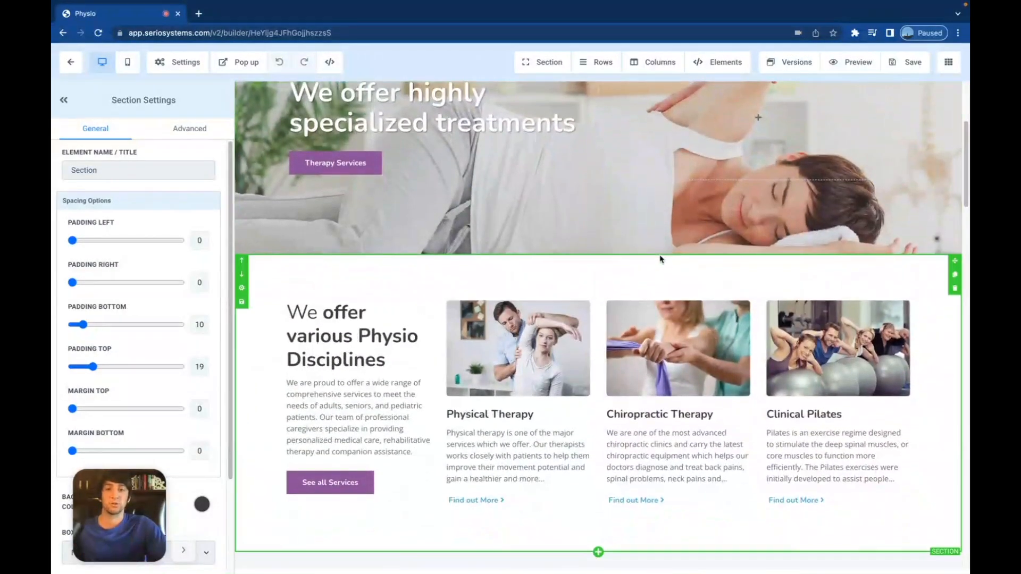
pyautogui.scroll(4, 661, 258)
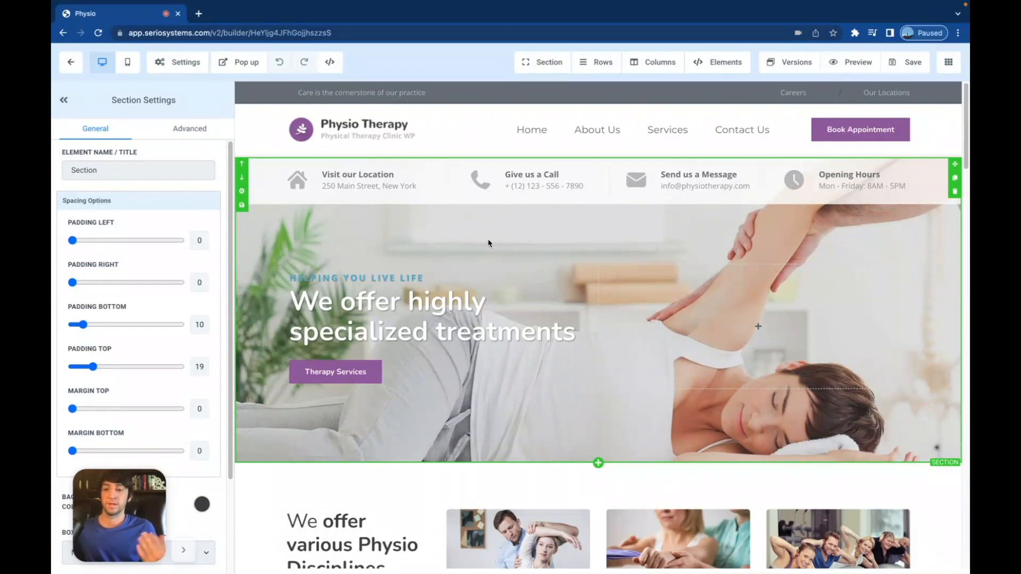
# - Review the hero, services, testimonials and insurances sections, then return to the top
pyautogui.scroll(-6, 489, 243)
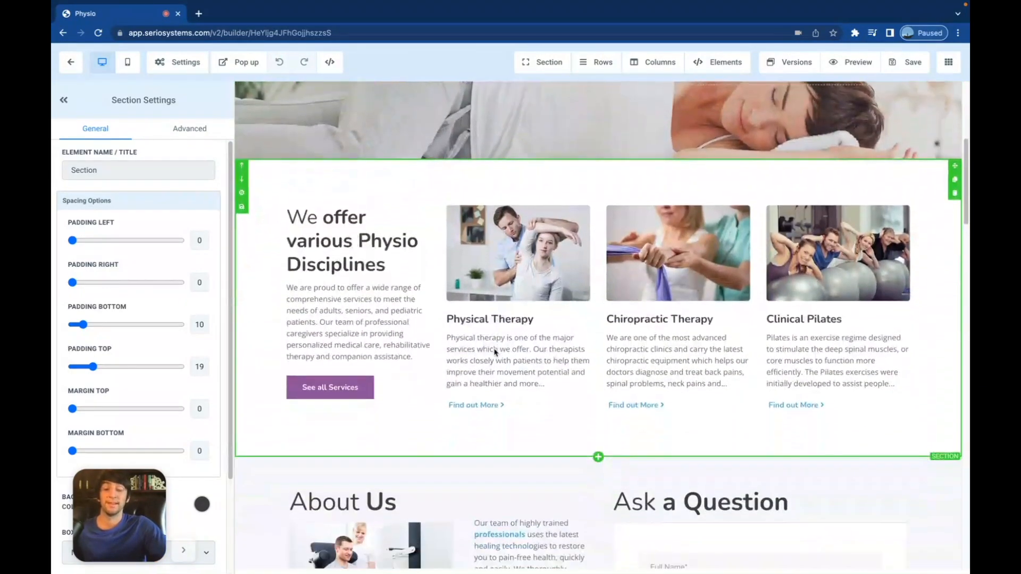
pyautogui.scroll(-7, 495, 352)
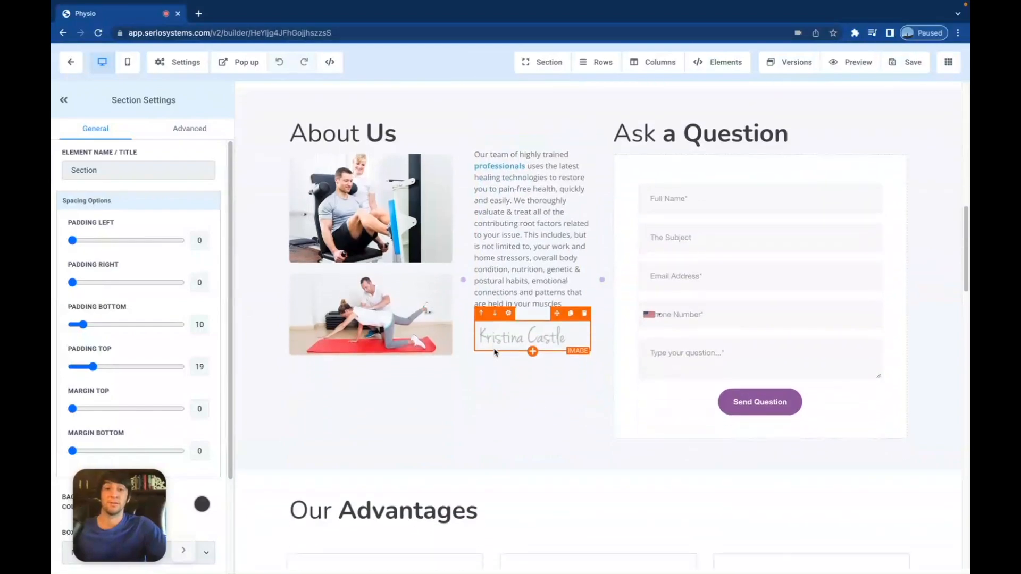
pyautogui.scroll(-1, 495, 352)
pyautogui.scroll(-1, 495, 352)
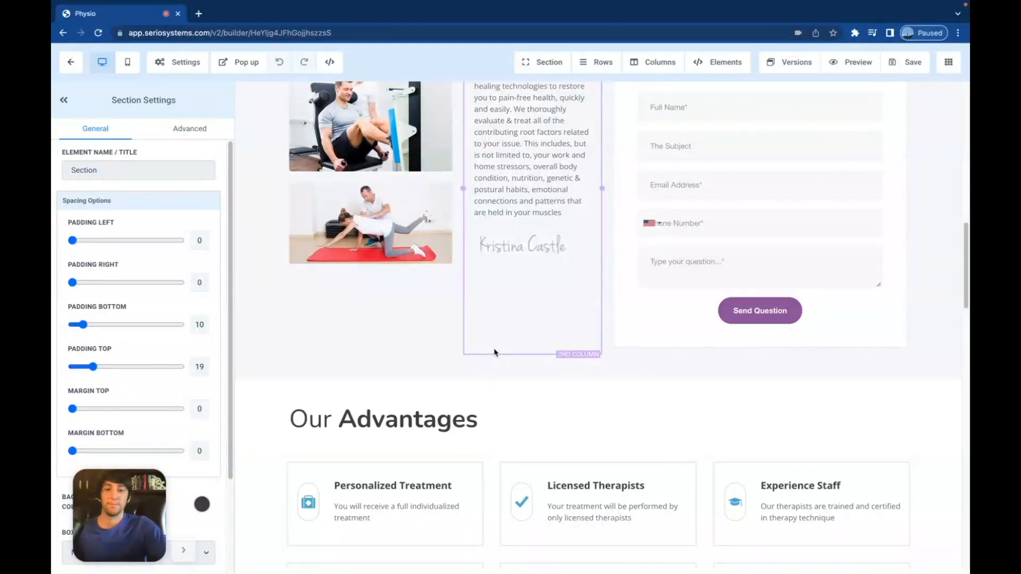
pyautogui.scroll(-5, 494, 353)
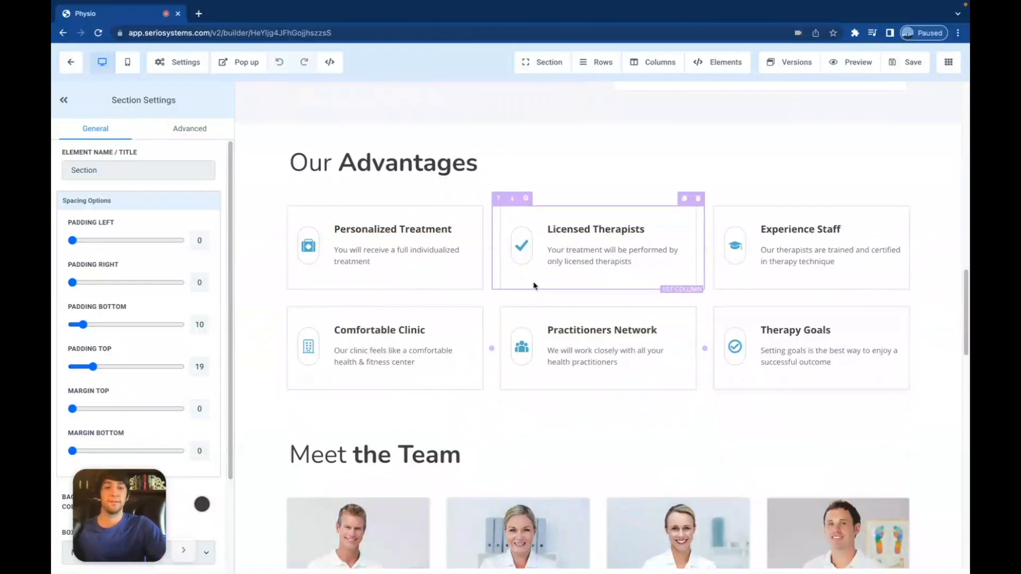
pyautogui.scroll(-2, 535, 285)
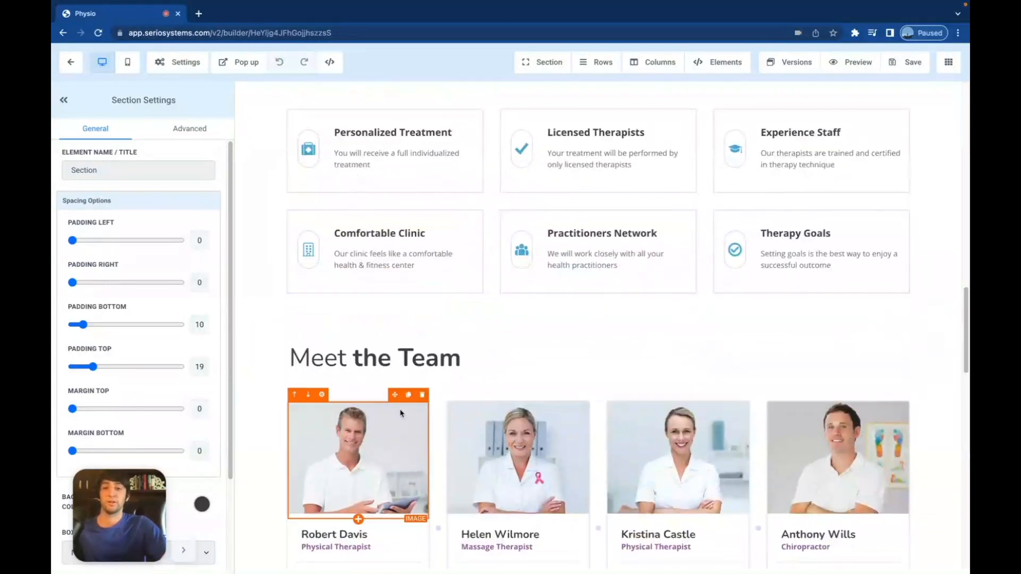
pyautogui.scroll(-2, 400, 414)
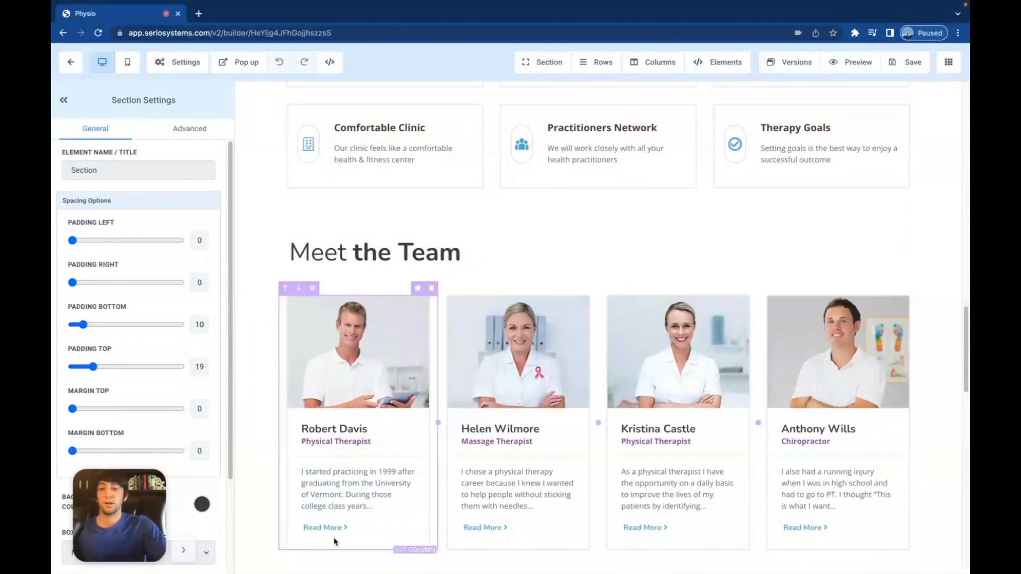
pyautogui.scroll(-1, 466, 498)
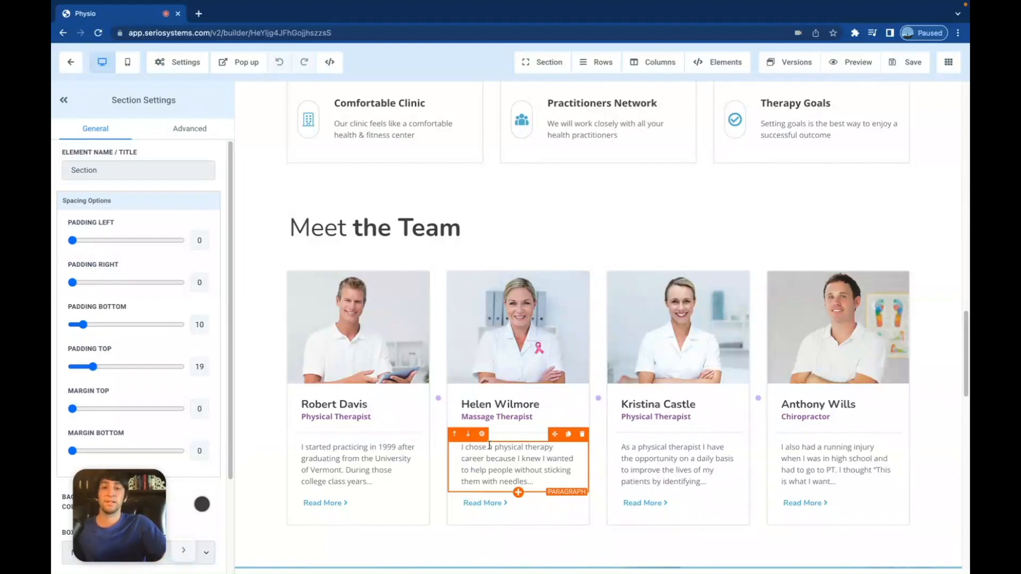
pyautogui.scroll(-5, 521, 445)
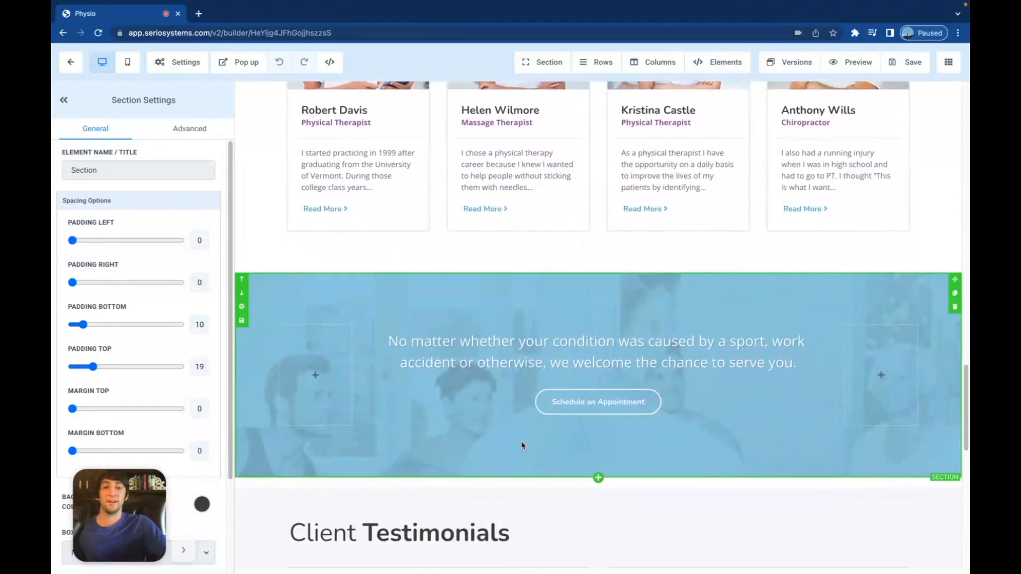
pyautogui.scroll(-4, 600, 463)
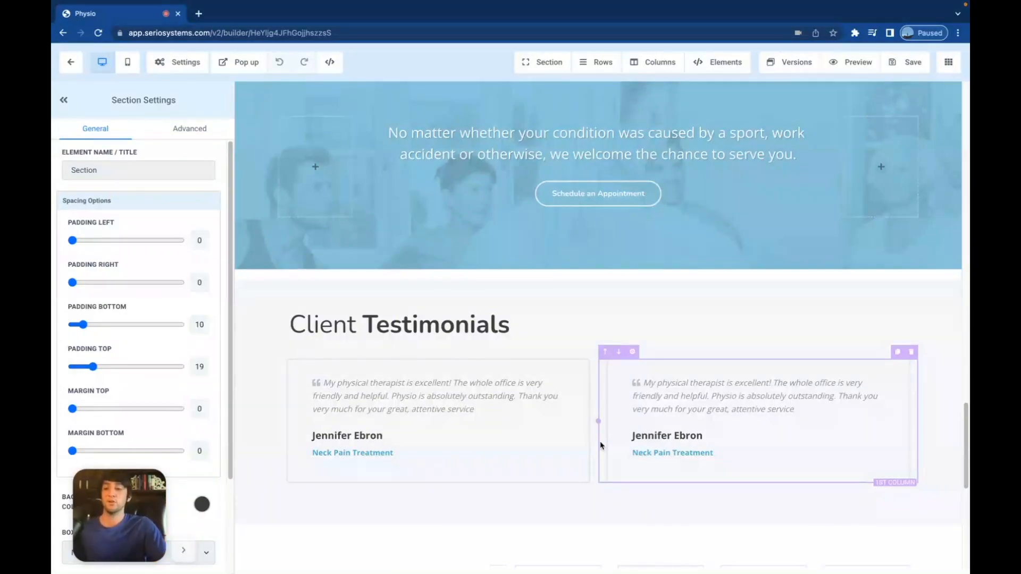
pyautogui.scroll(-5, 601, 446)
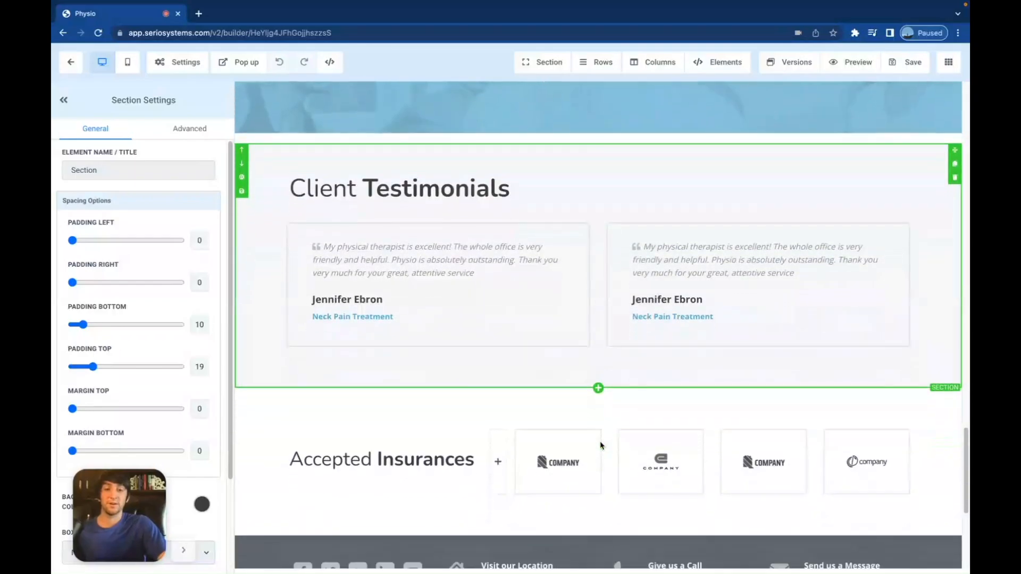
pyautogui.scroll(15, 601, 446)
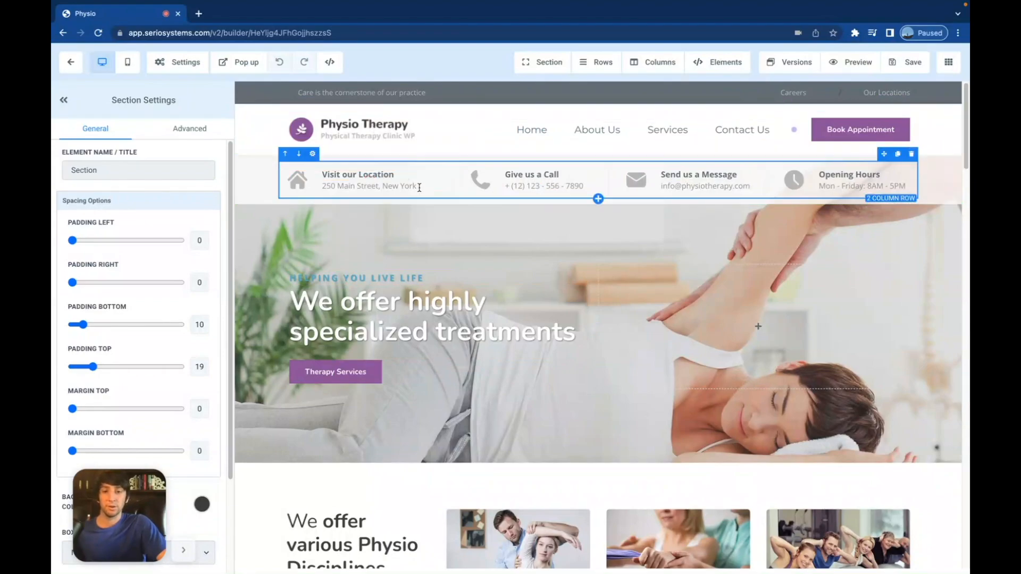
pyautogui.scroll(-2, 497, 273)
pyautogui.scroll(-1, 497, 273)
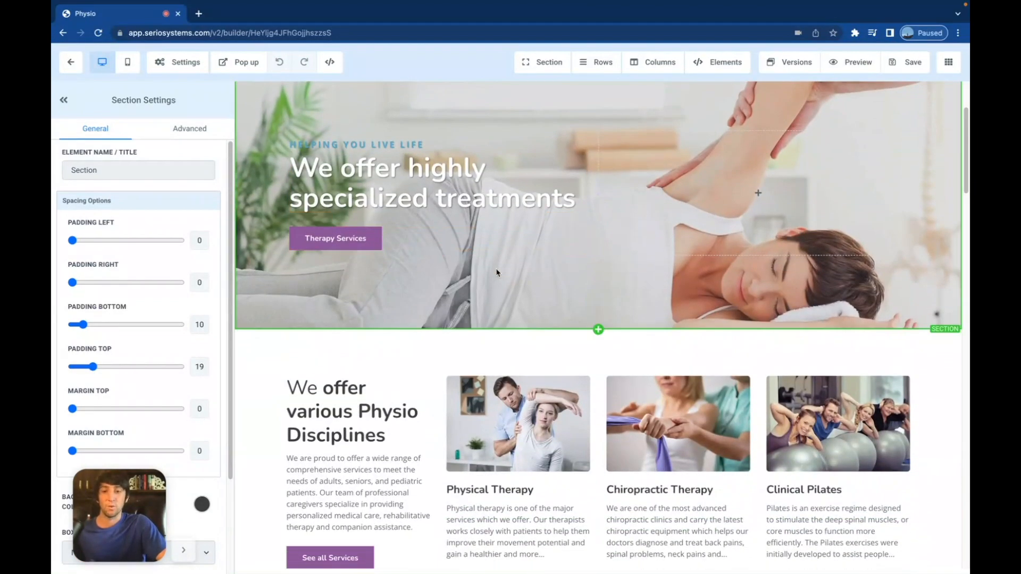
pyautogui.scroll(3, 498, 273)
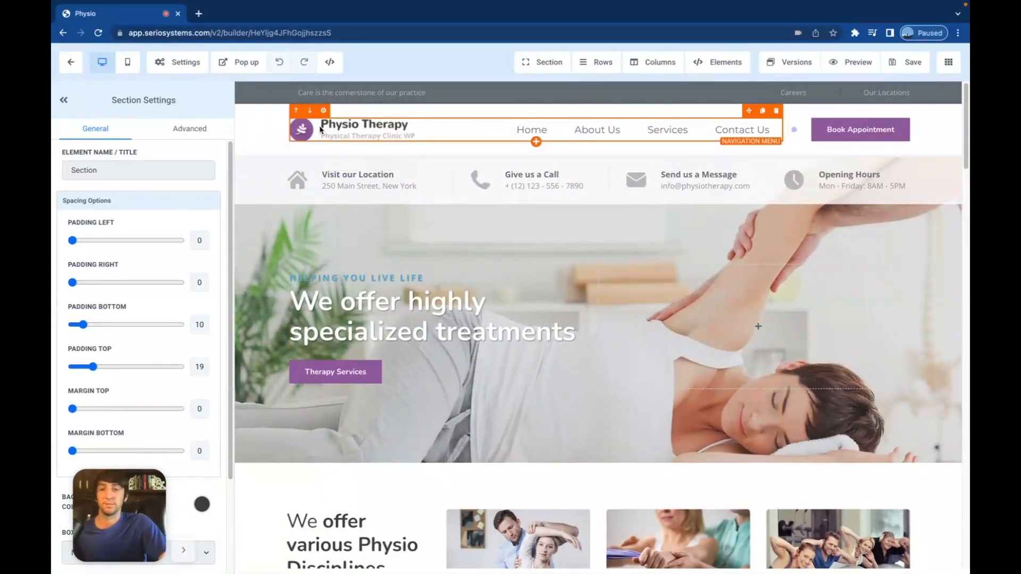
# - Select the header navigation menu and scroll its settings to Brand Logo Config
pyautogui.click(323, 129)
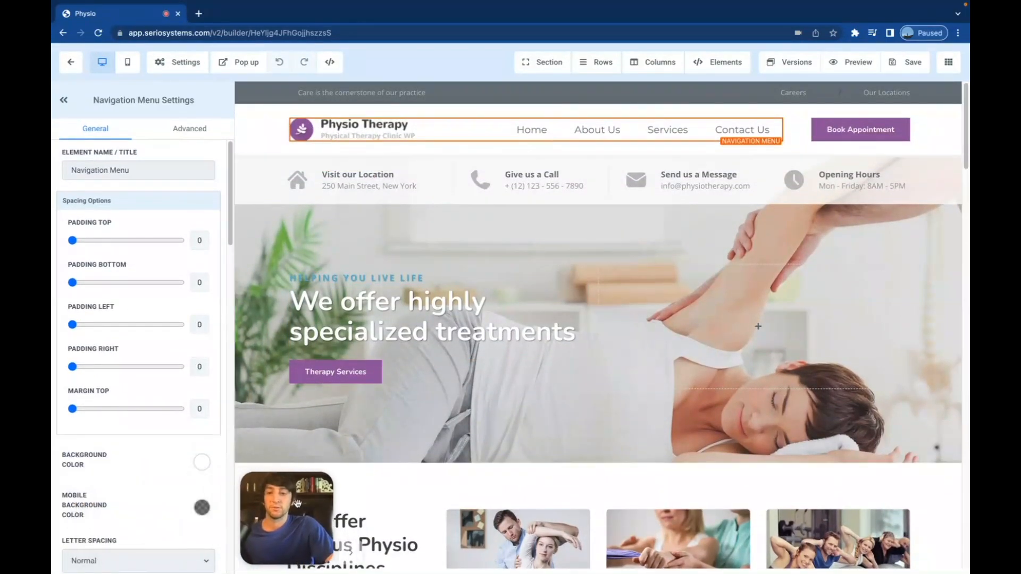
pyautogui.scroll(-10, 143, 485)
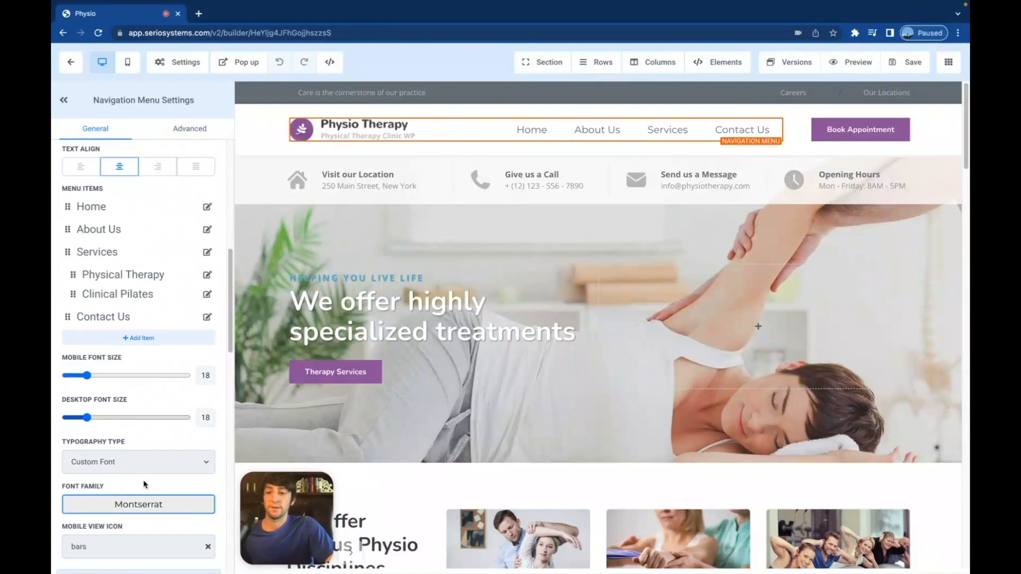
pyautogui.scroll(-10, 141, 468)
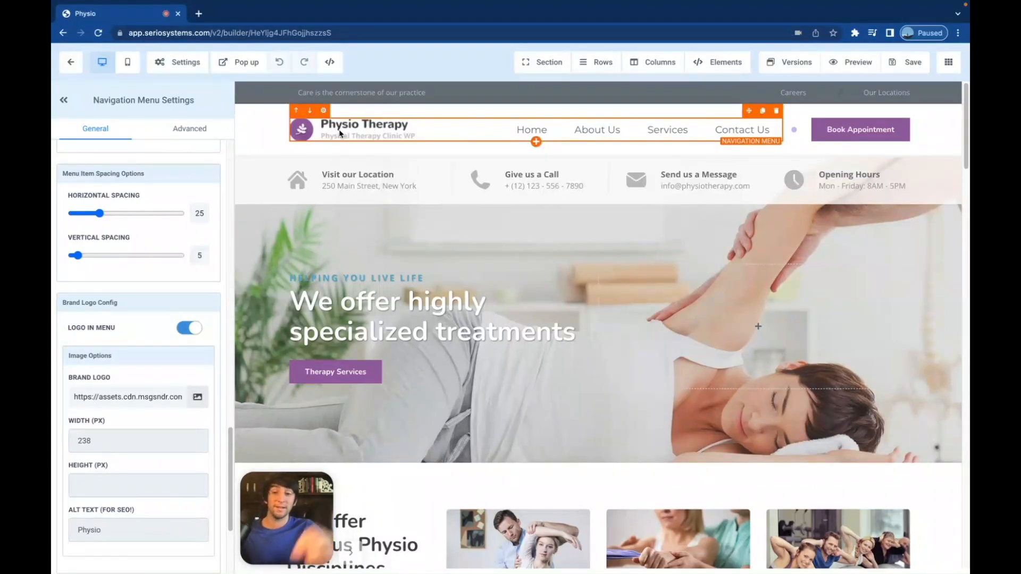
# - Upload themarketersforghl.png to the media library and set it as the navigation brand logo
pyautogui.click(196, 398)
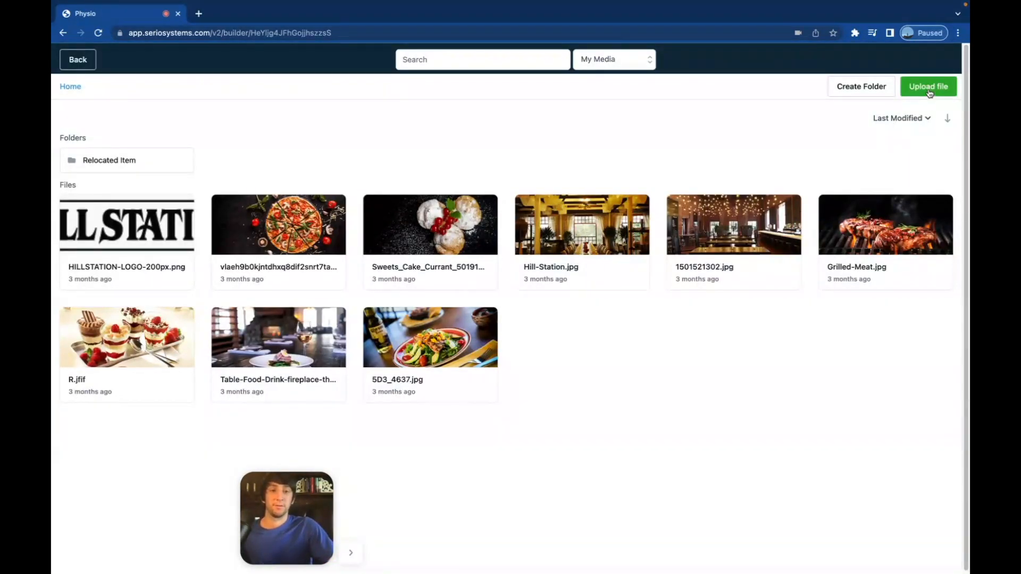
pyautogui.click(930, 94)
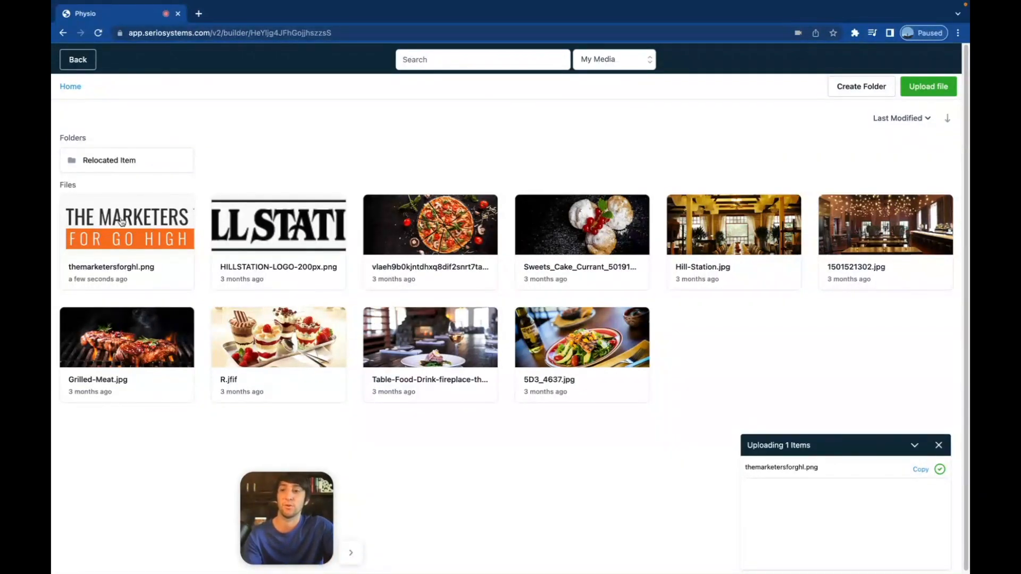
pyautogui.click(133, 232)
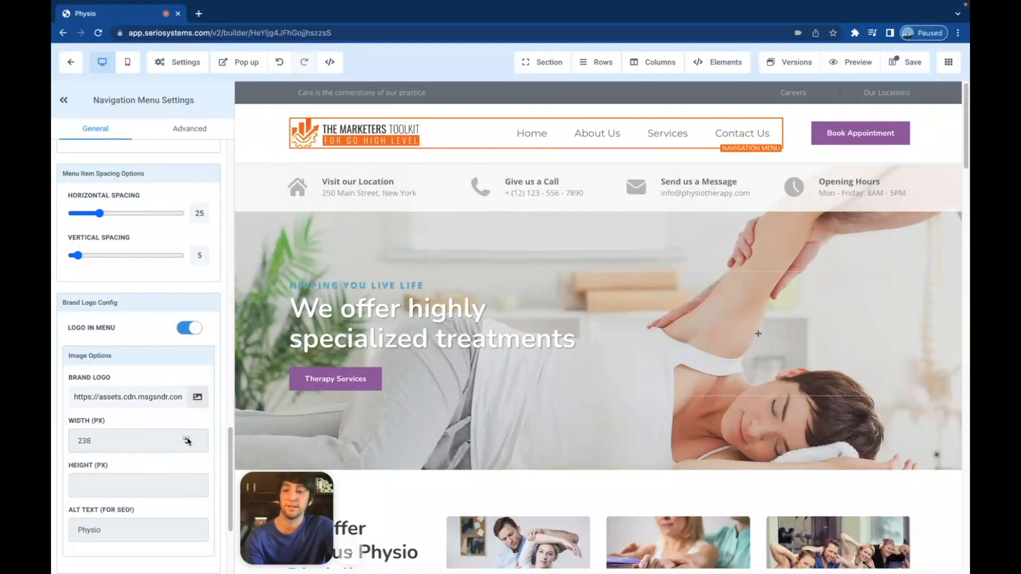
# - Increase the brand logo width from 238 to 285 px
pyautogui.click(187, 438)
pyautogui.click(186, 438)
pyautogui.click(187, 438)
pyautogui.click(187, 438)
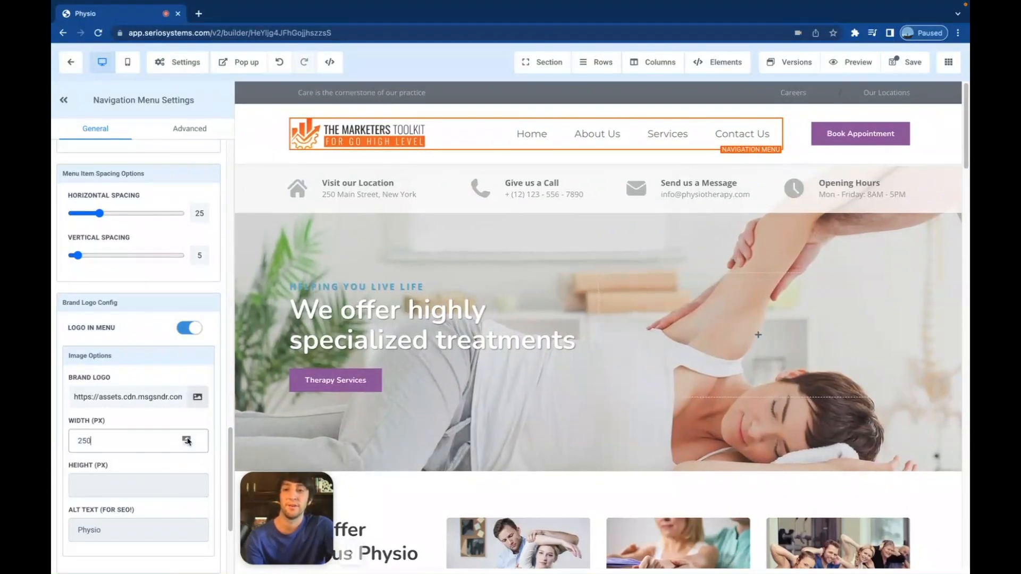
pyautogui.click(186, 438)
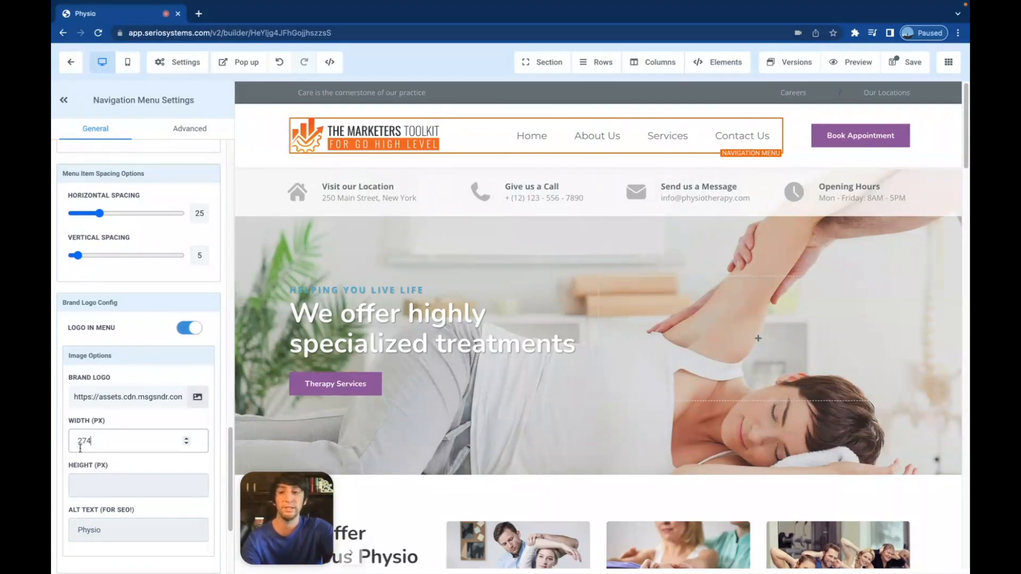
pyautogui.click(187, 439)
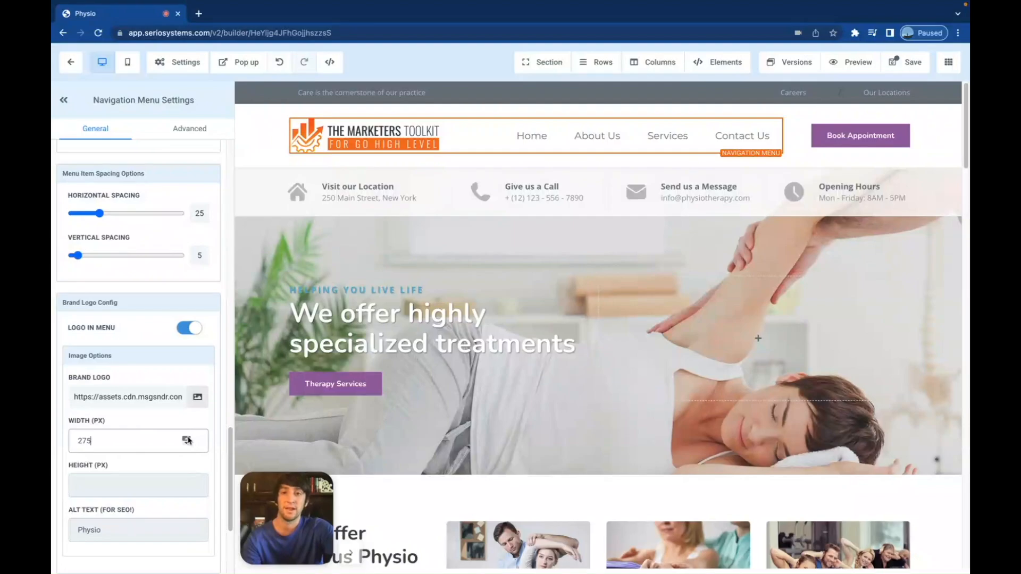
pyautogui.click(187, 438)
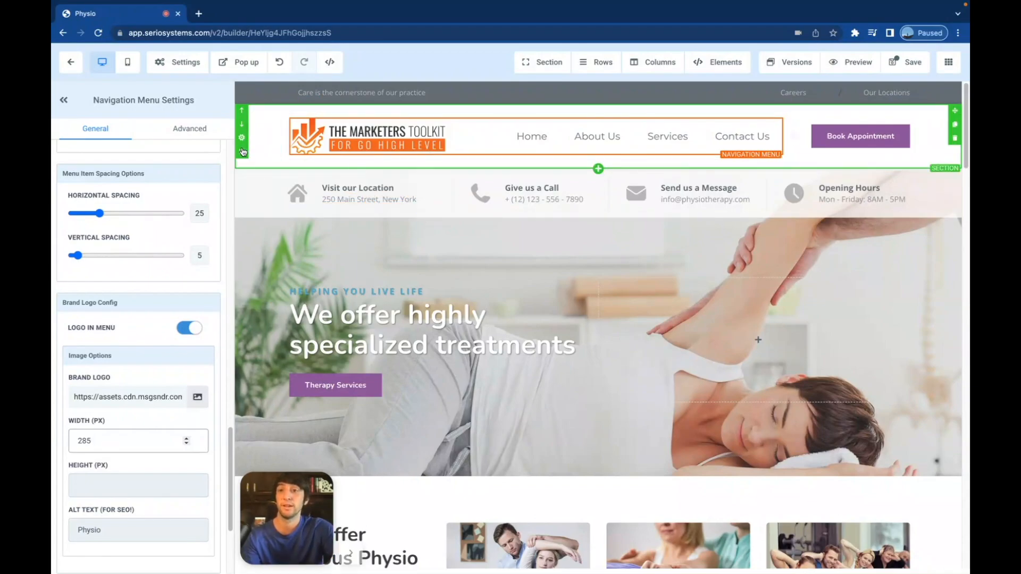
# - Try the header section's Padding Bottom at 100, then set it back to 10
pyautogui.click(258, 166)
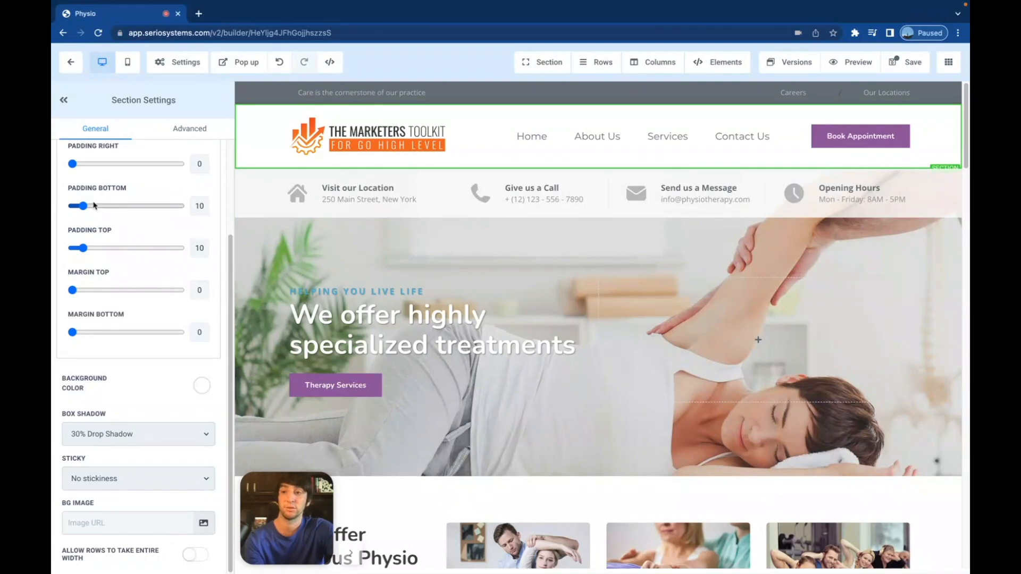
pyautogui.moveTo(83, 206); pyautogui.dragTo(369, 155)
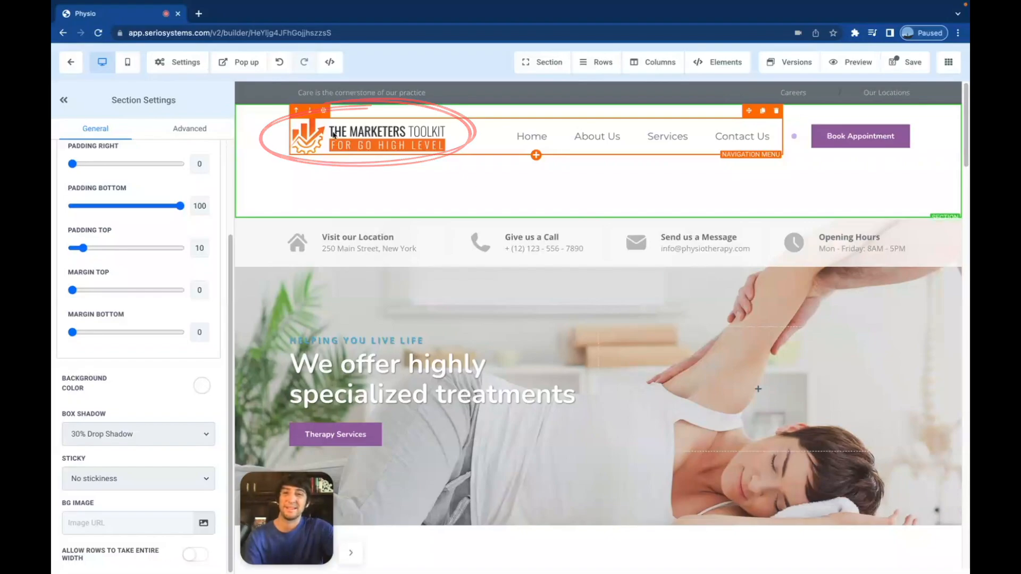
pyautogui.moveTo(180, 206); pyautogui.dragTo(83, 207)
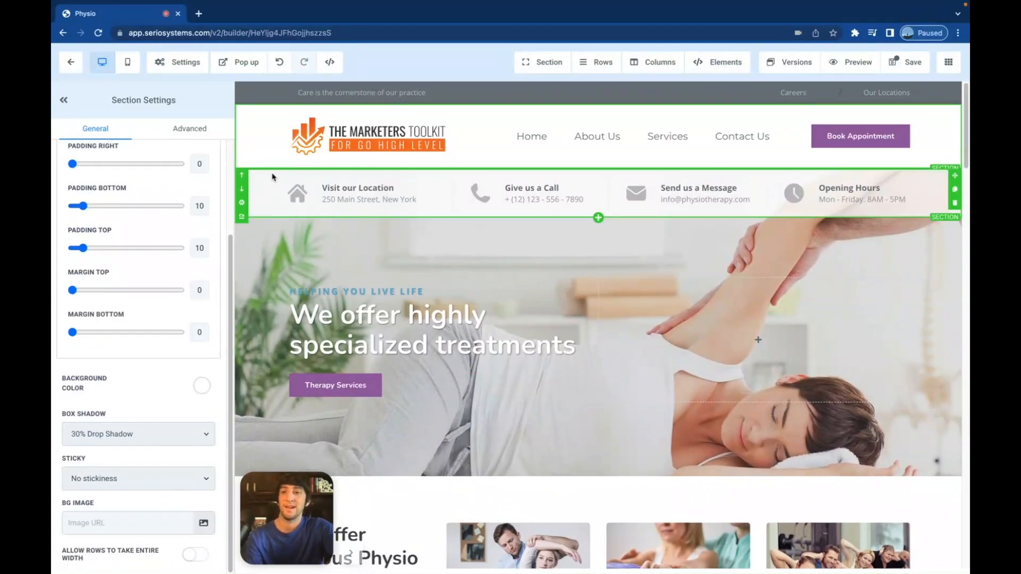
pyautogui.click(63, 100)
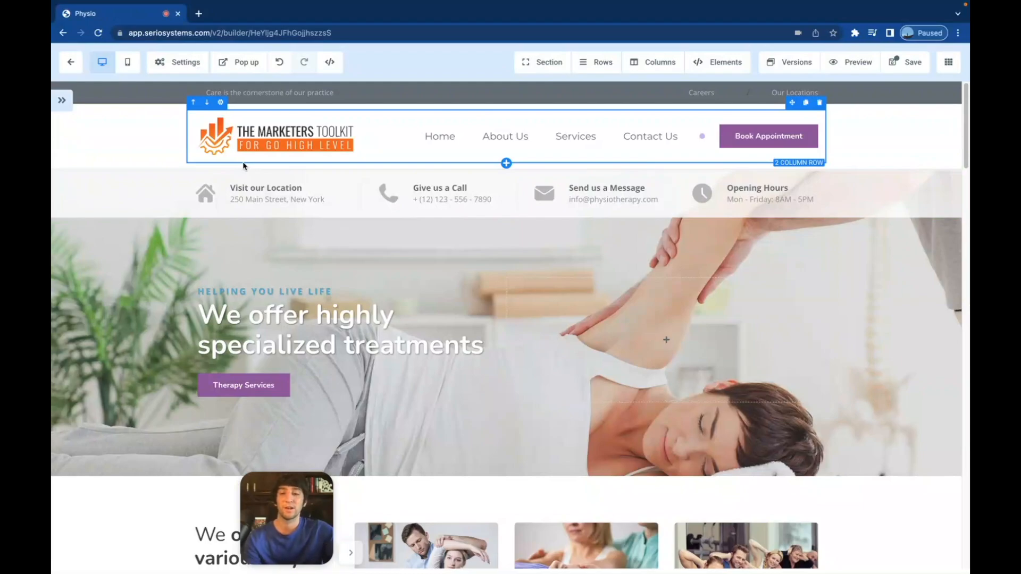
# - Switch to the mobile preview and select the contact-details section
pyautogui.click(128, 62)
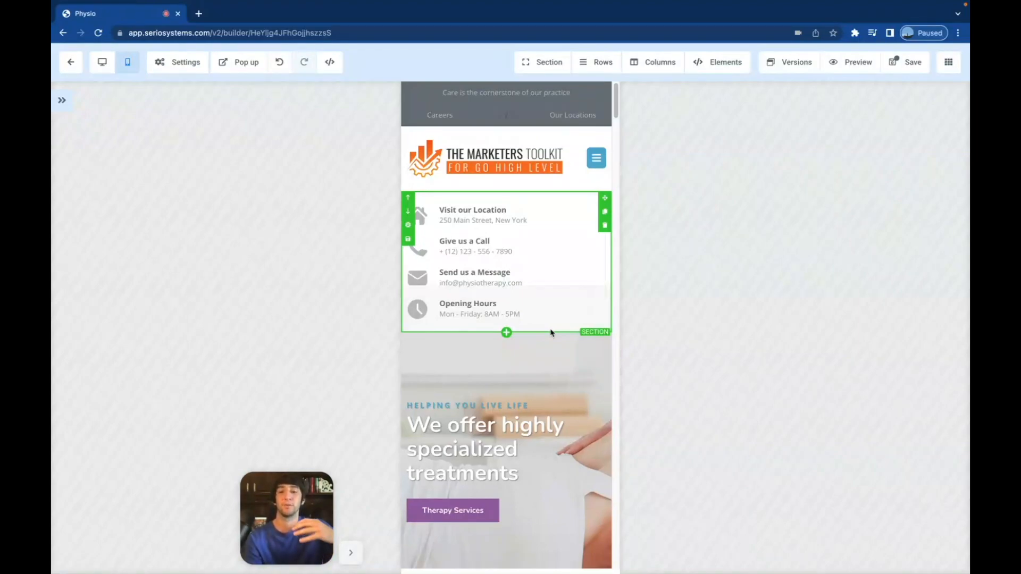
pyautogui.click(491, 332)
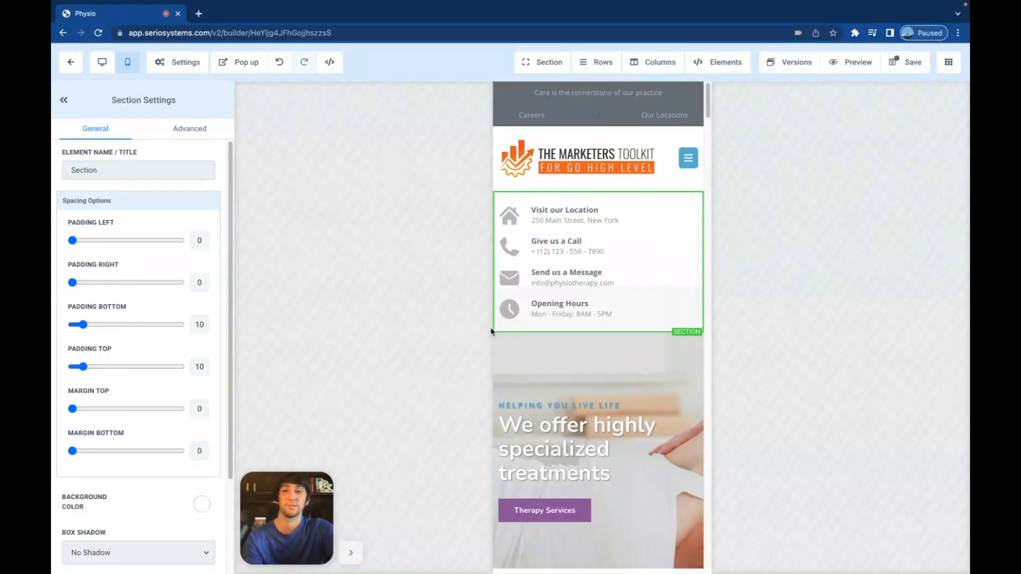
# - Hide the contact-details section on mobile and set the hero section's Margin Top to 0
pyautogui.click(194, 130)
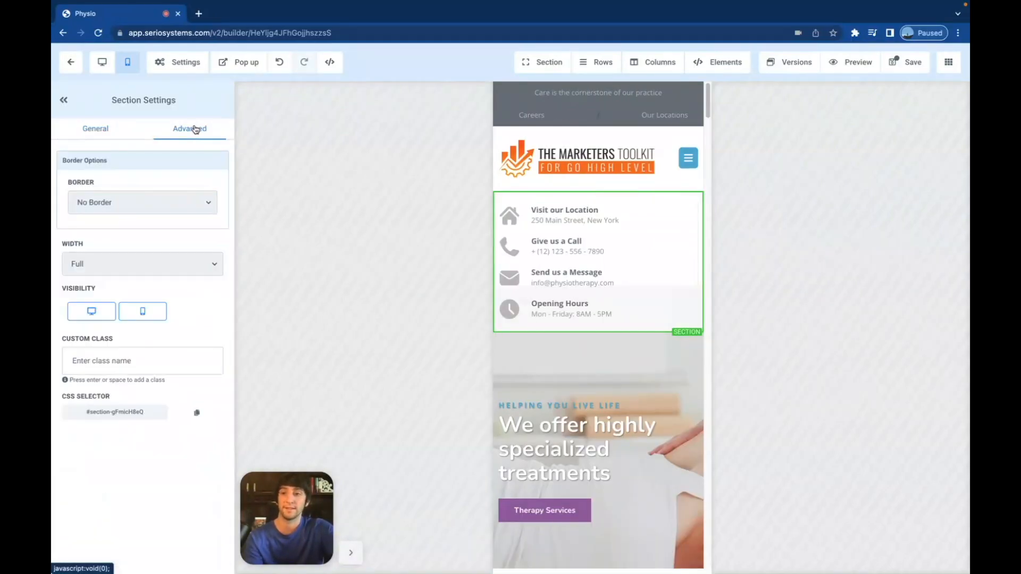
pyautogui.click(145, 313)
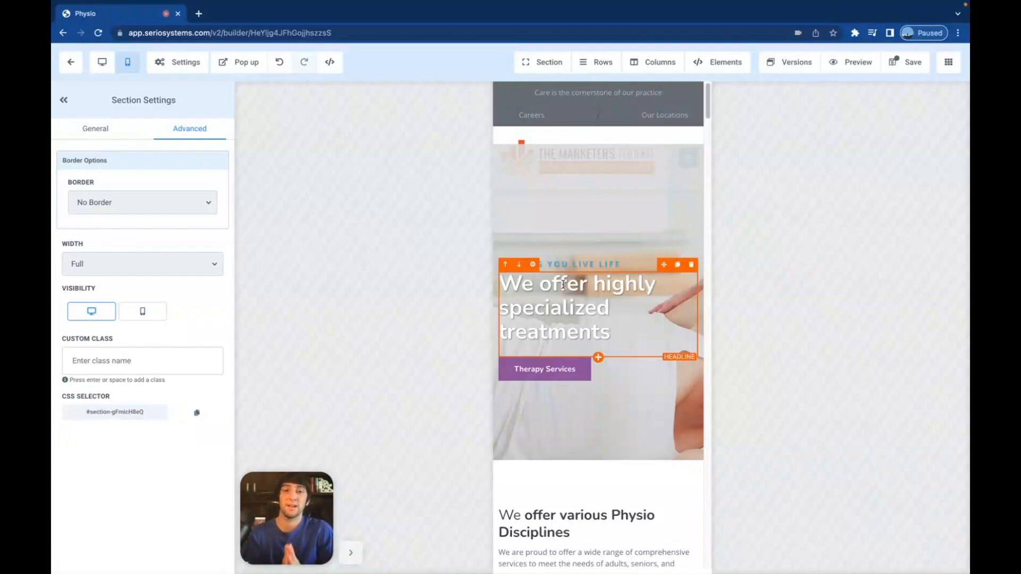
pyautogui.click(562, 177)
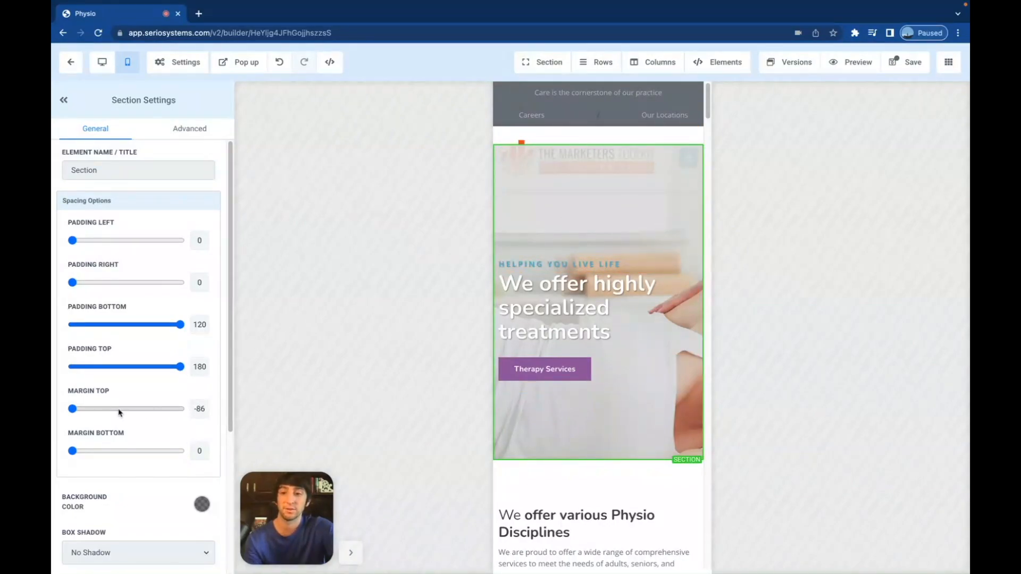
pyautogui.click(72, 408)
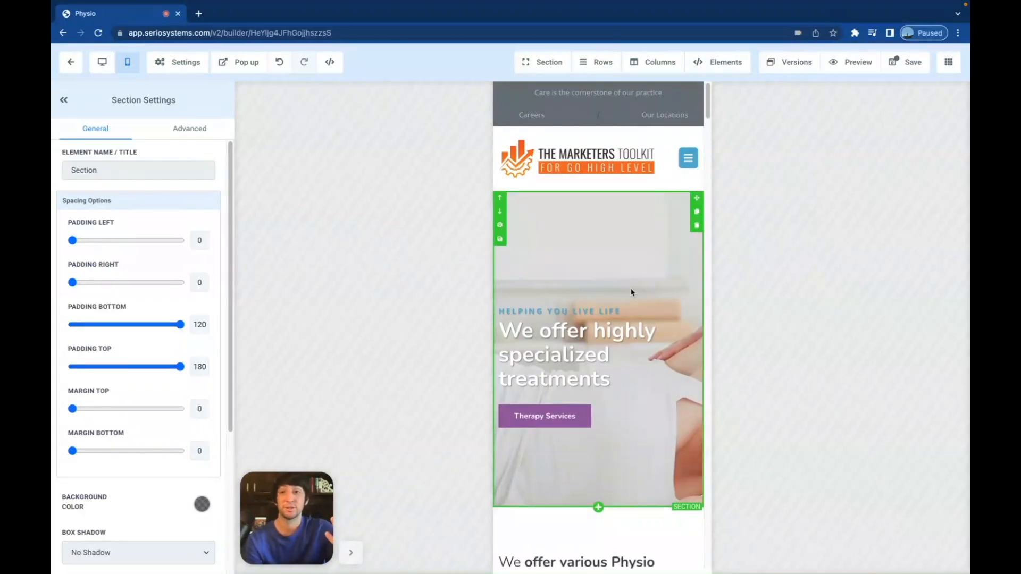
pyautogui.click(102, 62)
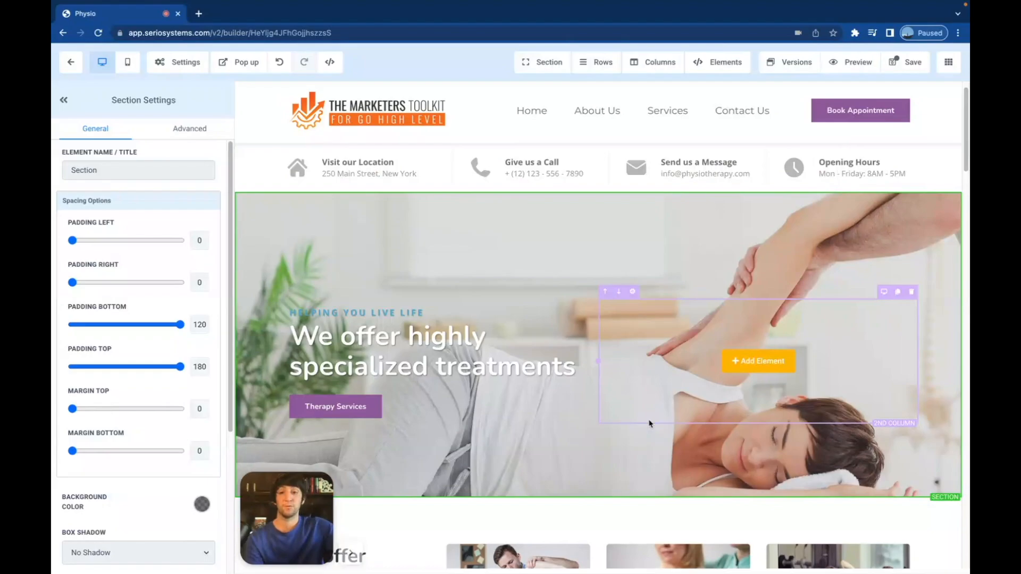
pyautogui.scroll(1, 650, 424)
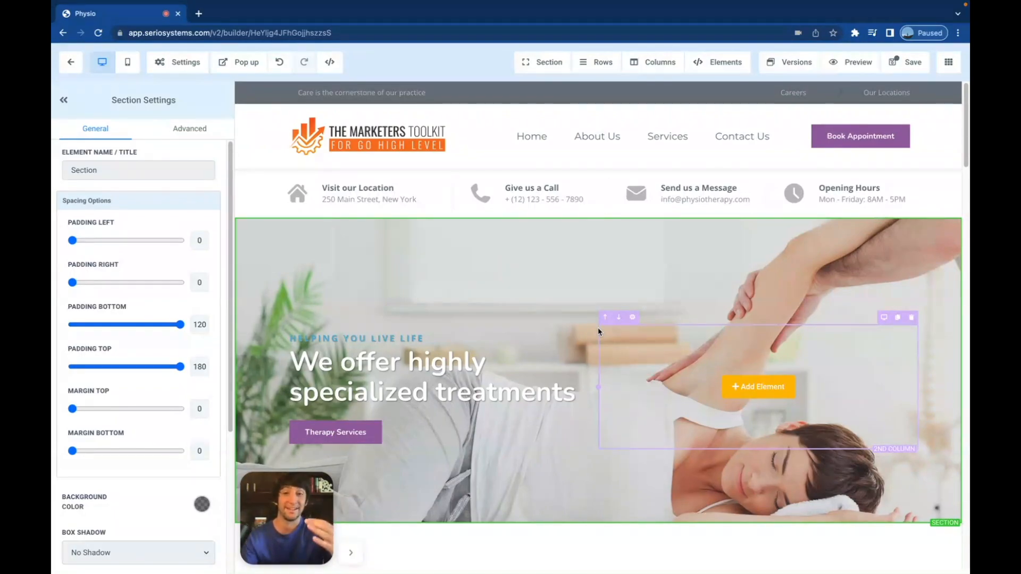
pyautogui.scroll(-1, 599, 332)
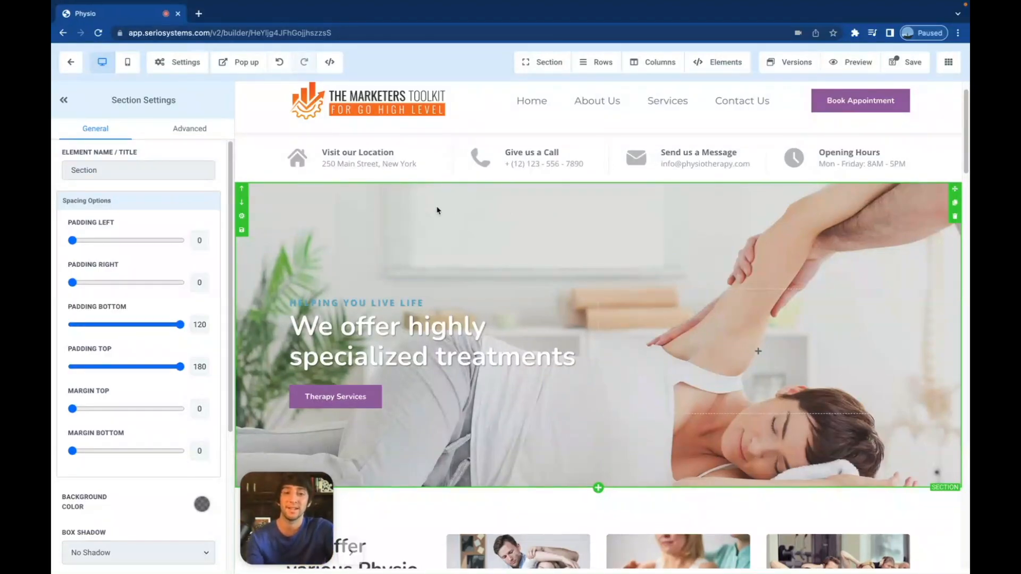
# - In mobile view, set the hero background's Image Options to Fill 100% Width
pyautogui.click(128, 62)
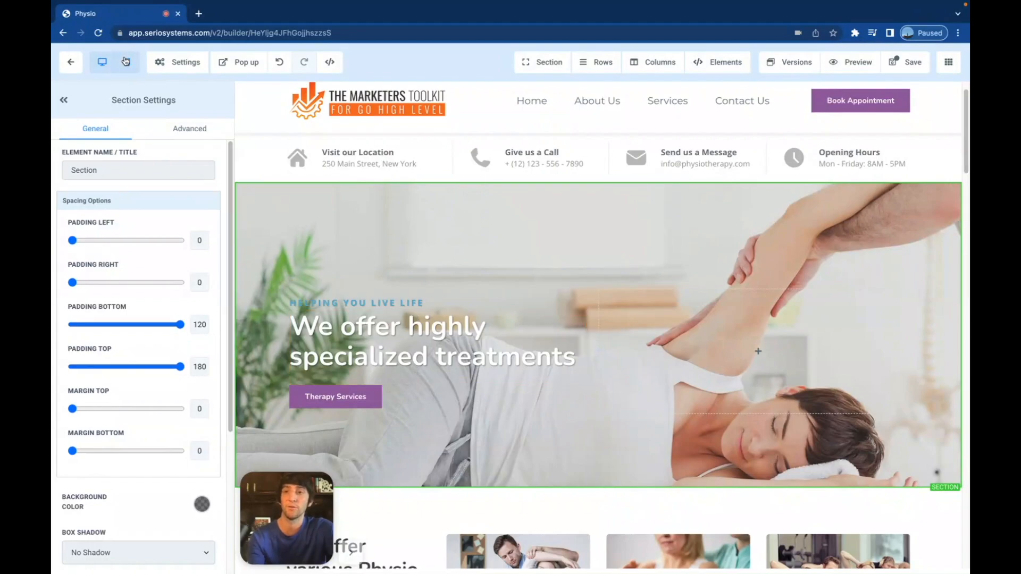
pyautogui.scroll(-1, 607, 392)
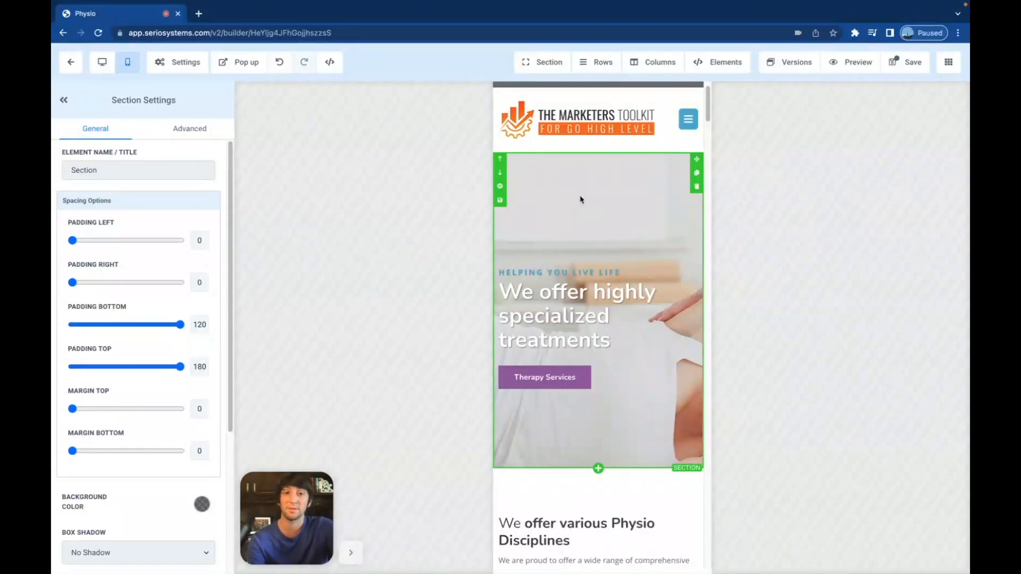
pyautogui.scroll(-5, 150, 405)
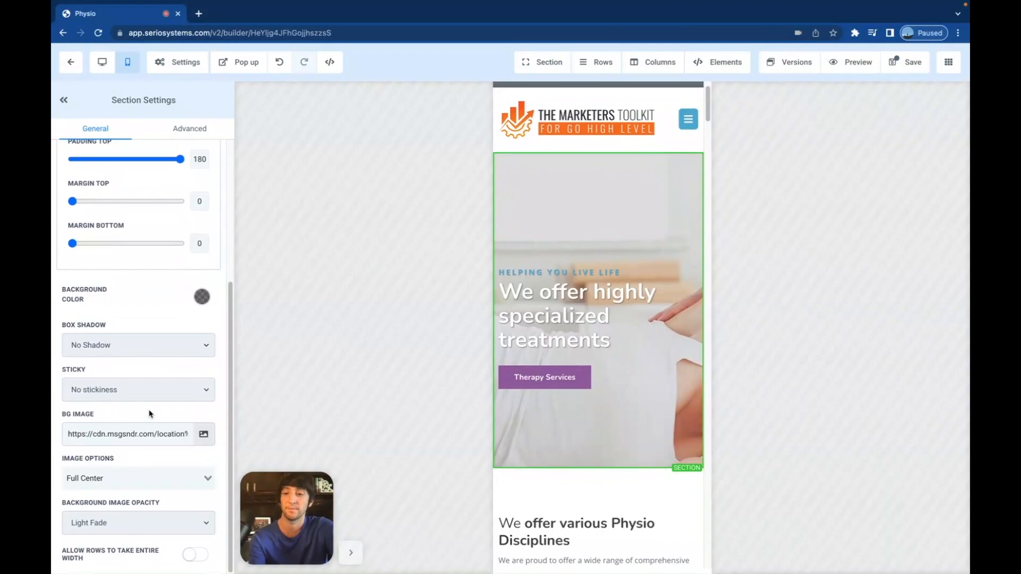
pyautogui.click(103, 476)
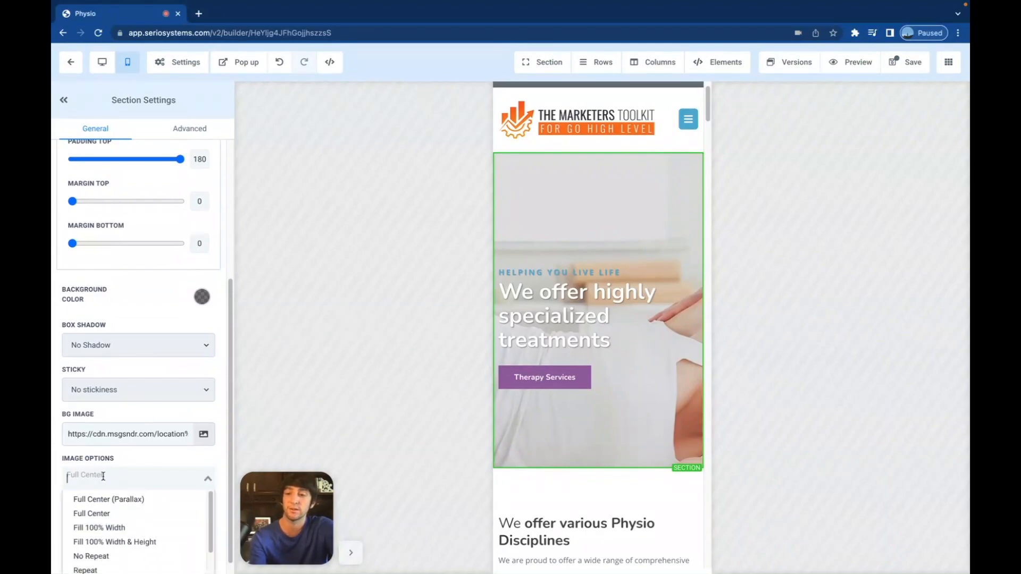
pyautogui.click(110, 527)
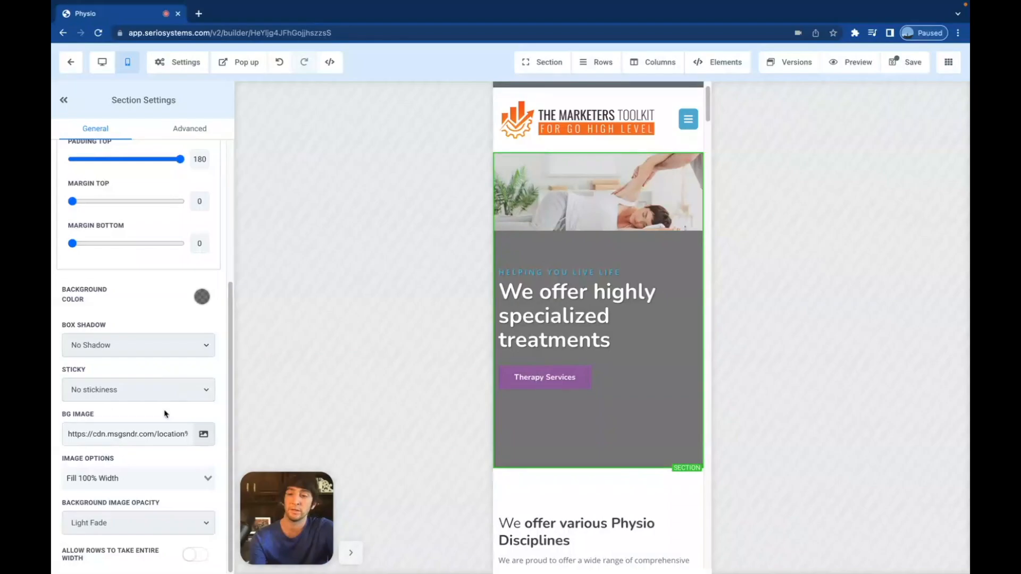
# - Search Unsplash stock photos for 'chiropractor' from the hero's background image picker
pyautogui.click(204, 435)
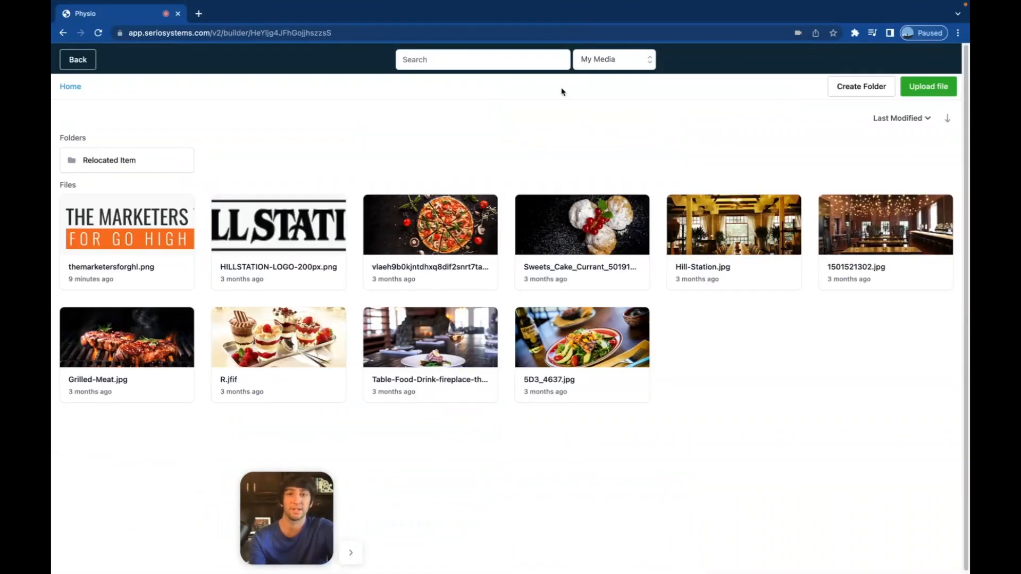
pyautogui.click(616, 61)
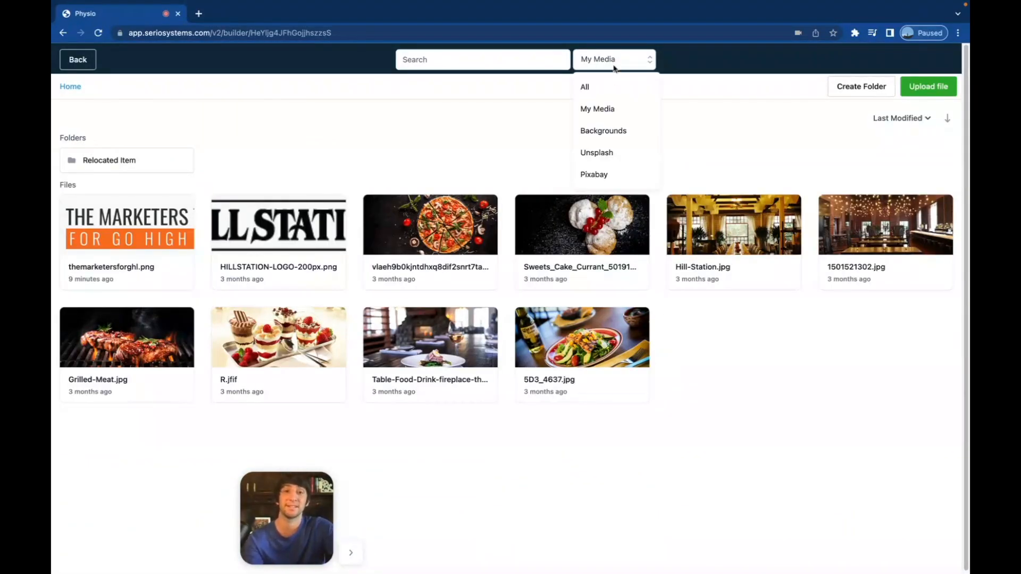
pyautogui.click(605, 158)
pyautogui.click(485, 63)
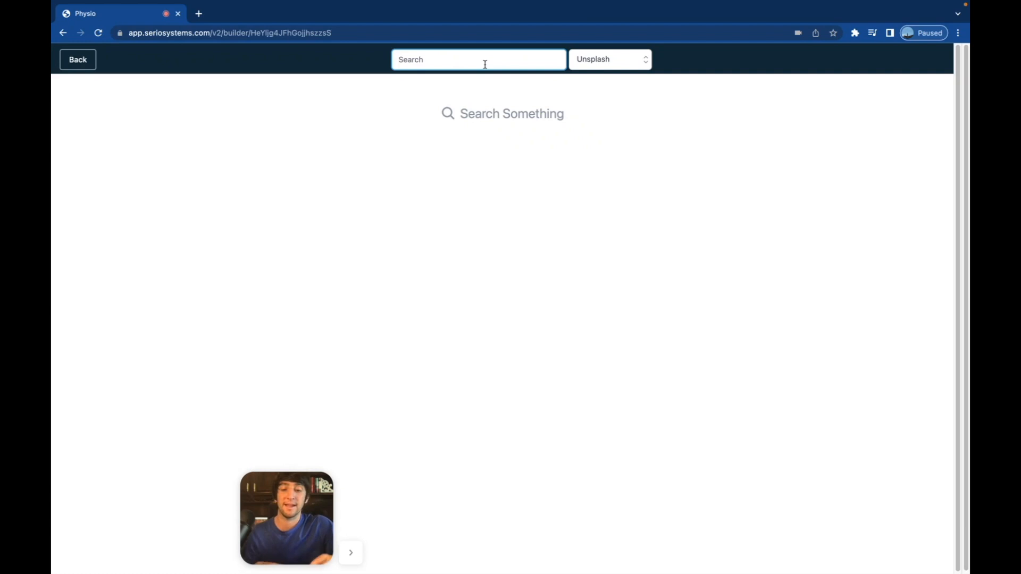
pyautogui.write('chiropractor')
# - Choose the photo of hands massaging a back as the hero background
pyautogui.scroll(-3, 548, 264)
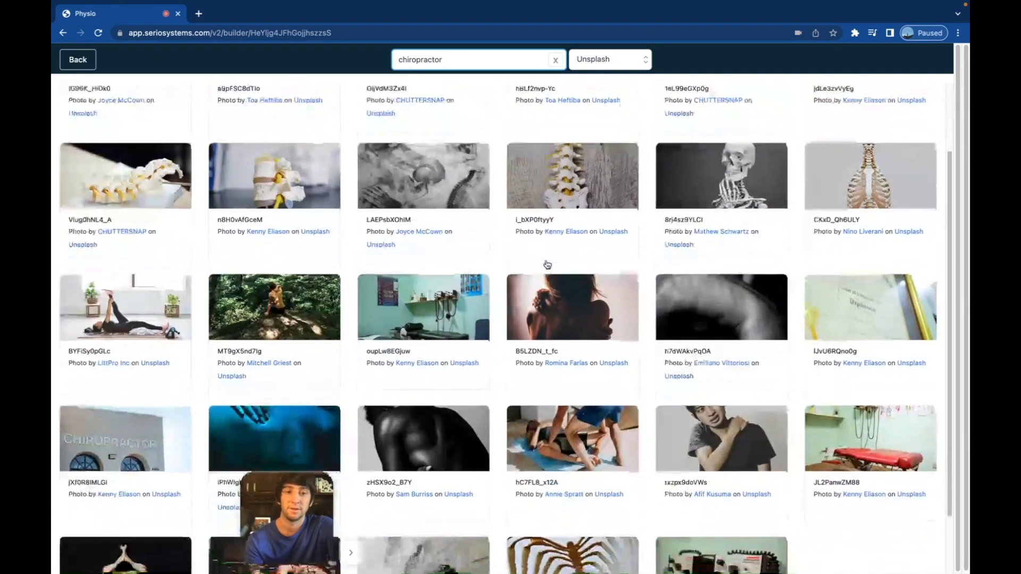
pyautogui.scroll(-2, 547, 264)
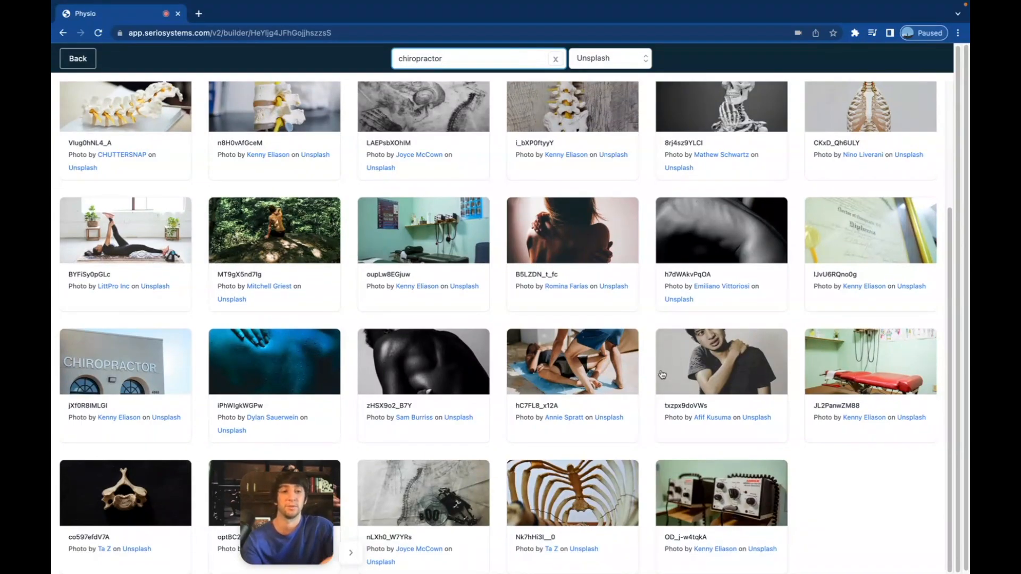
pyautogui.scroll(4, 663, 375)
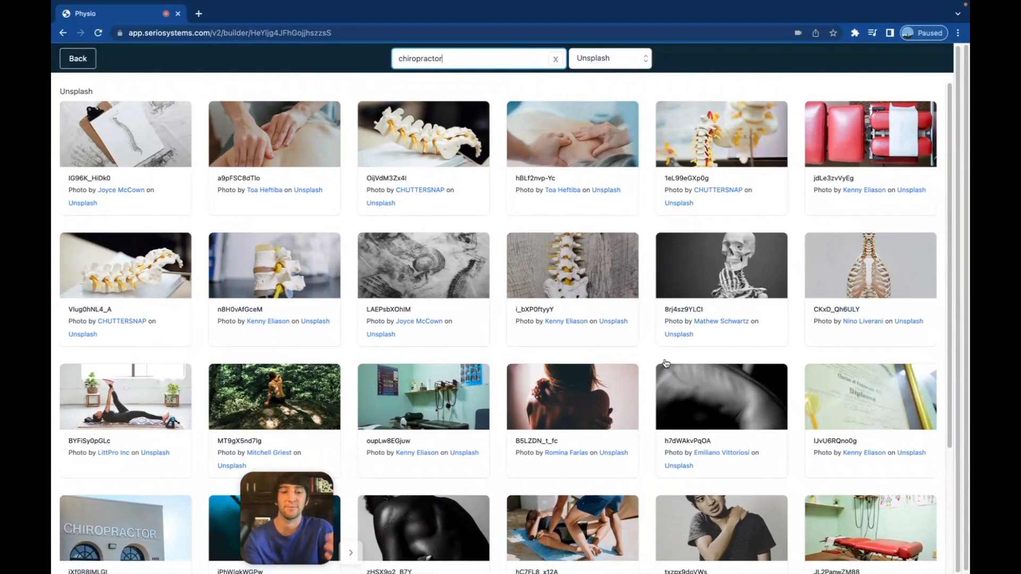
pyautogui.scroll(-2, 666, 364)
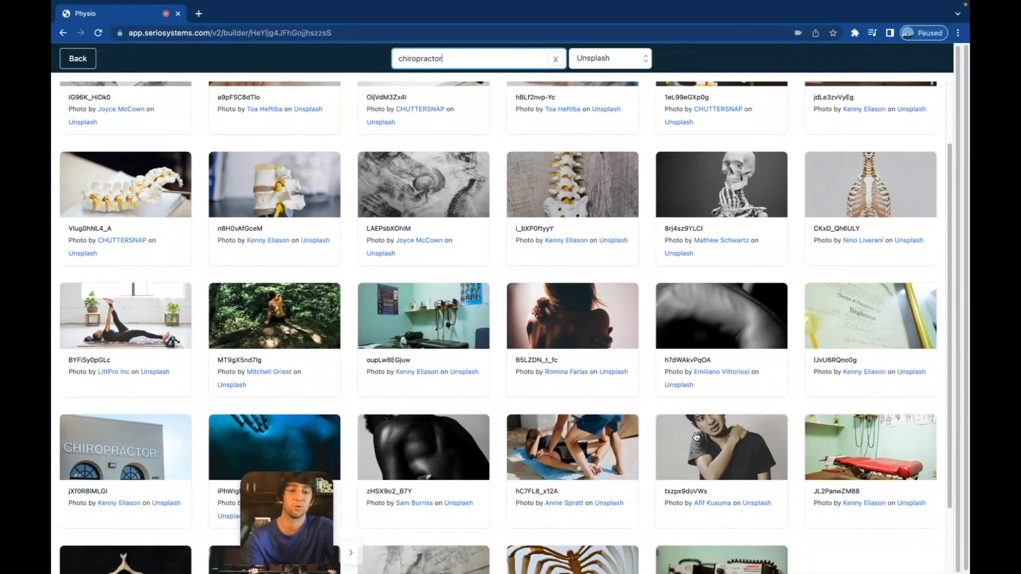
pyautogui.scroll(2, 694, 400)
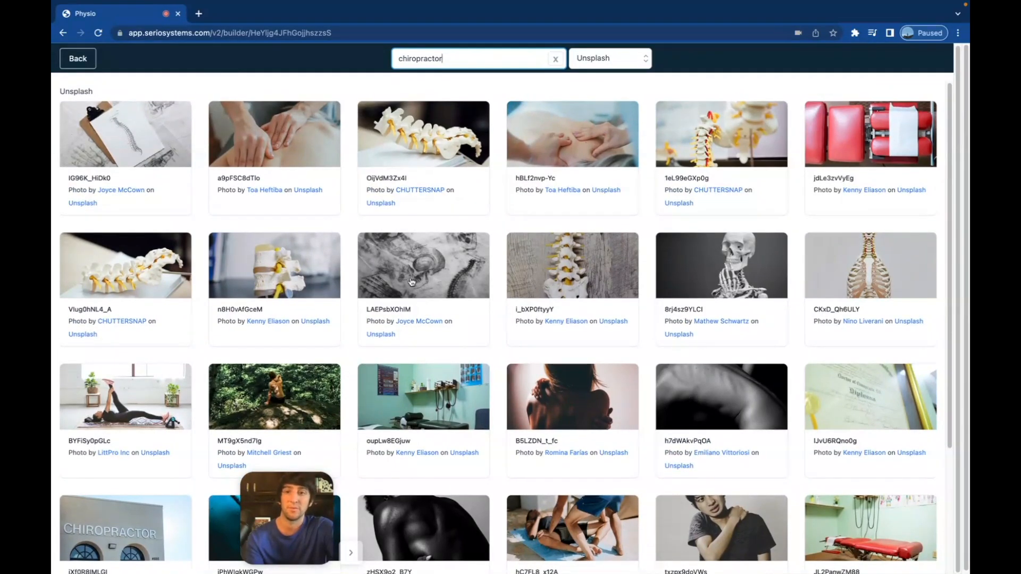
pyautogui.click(289, 146)
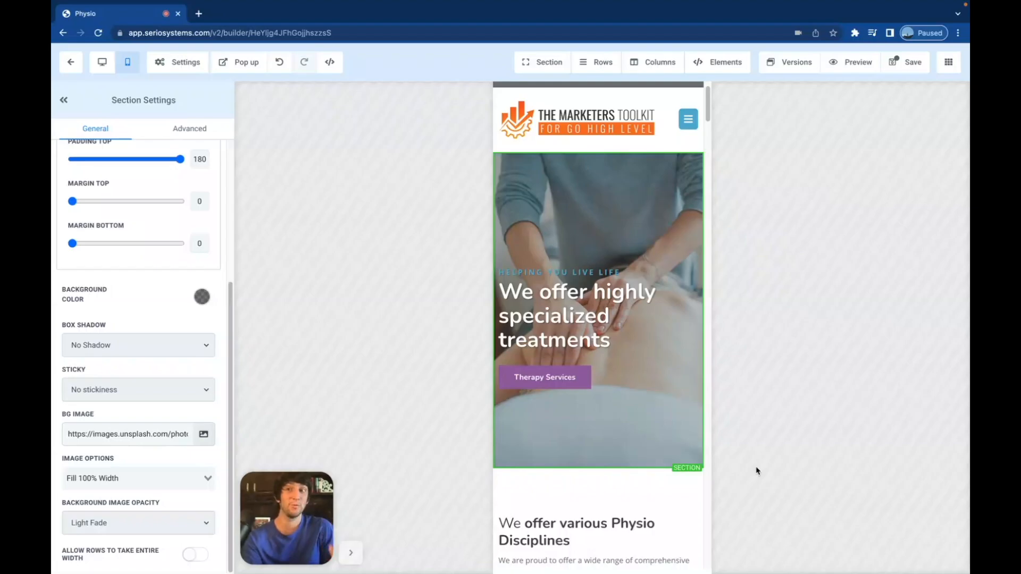
# - Duplicate the hero section and hide the copy on desktop
pyautogui.click(102, 64)
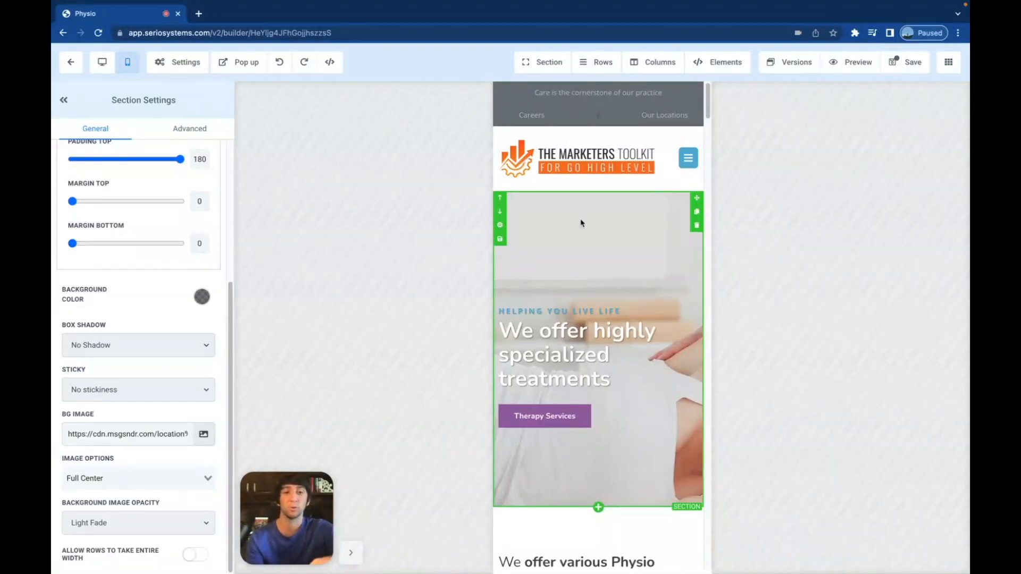
pyautogui.click(697, 213)
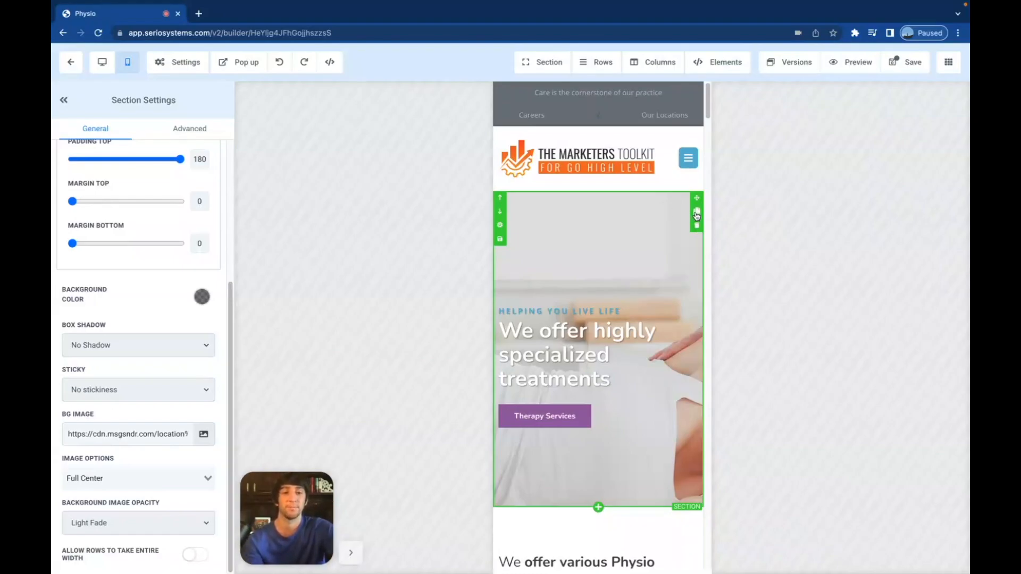
pyautogui.scroll(-5, 583, 266)
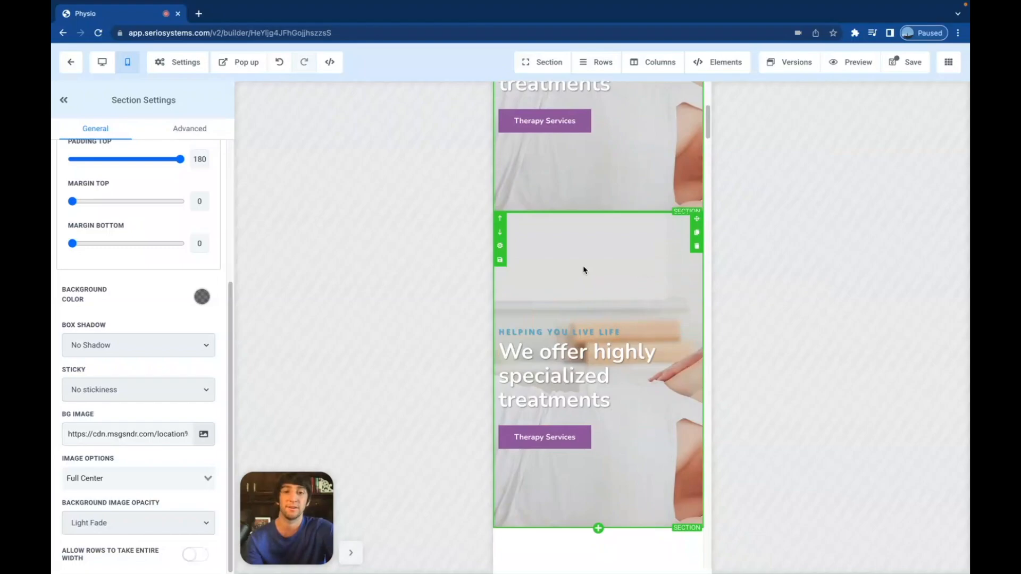
pyautogui.click(198, 130)
pyautogui.click(91, 312)
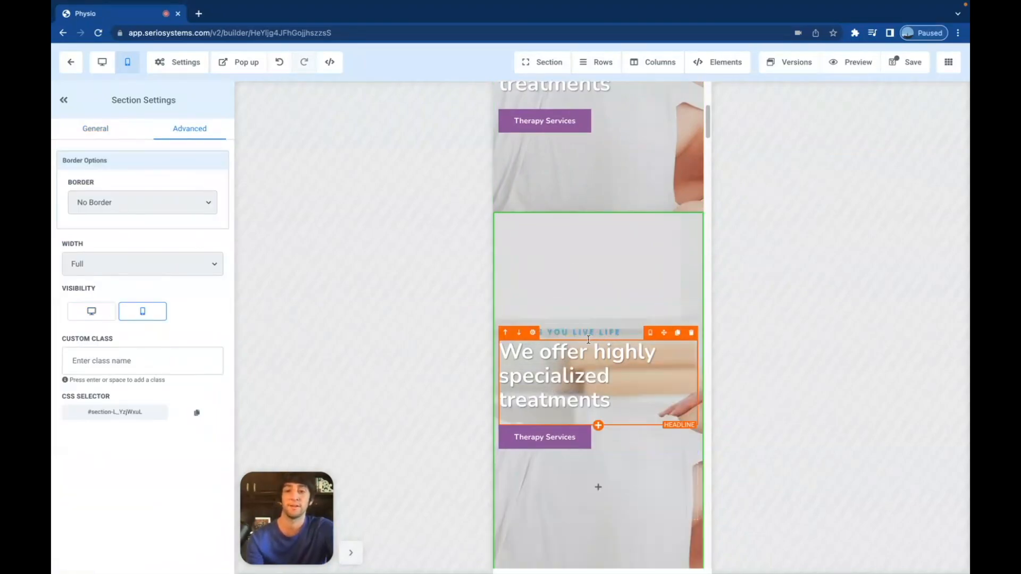
# - Check the other hero section's visibility settings, then view the desktop layout
pyautogui.click(603, 217)
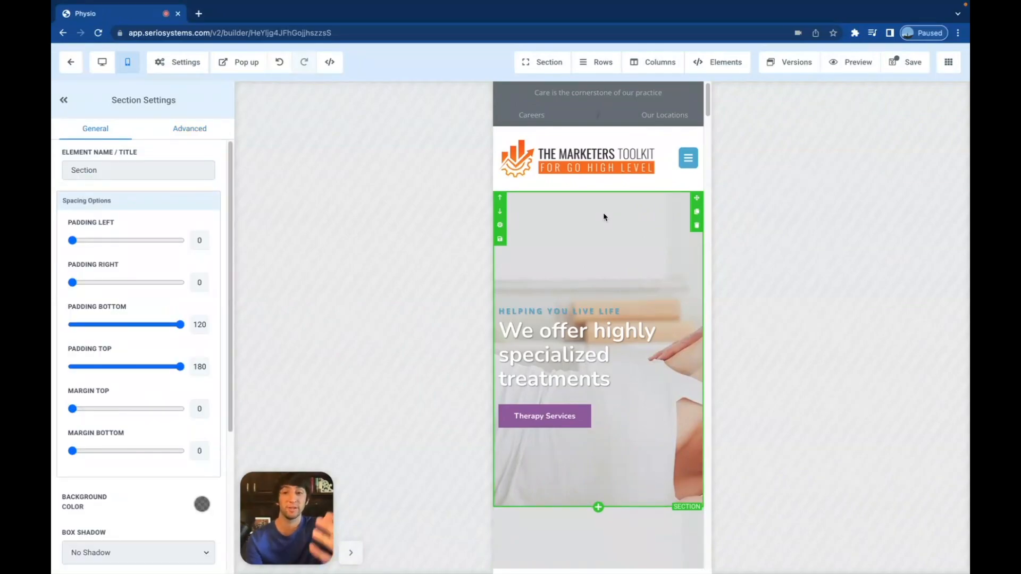
pyautogui.click(198, 129)
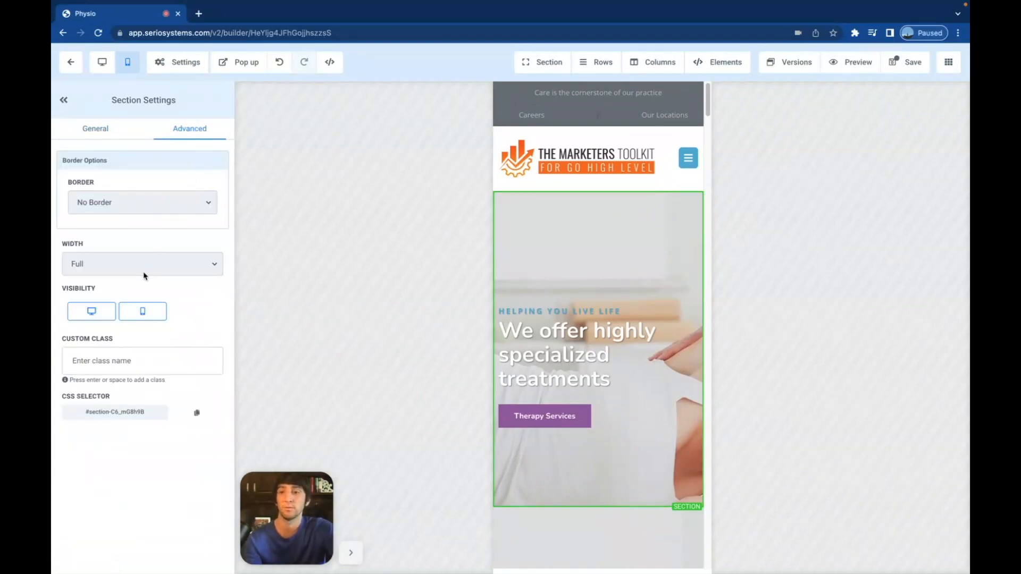
pyautogui.click(595, 217)
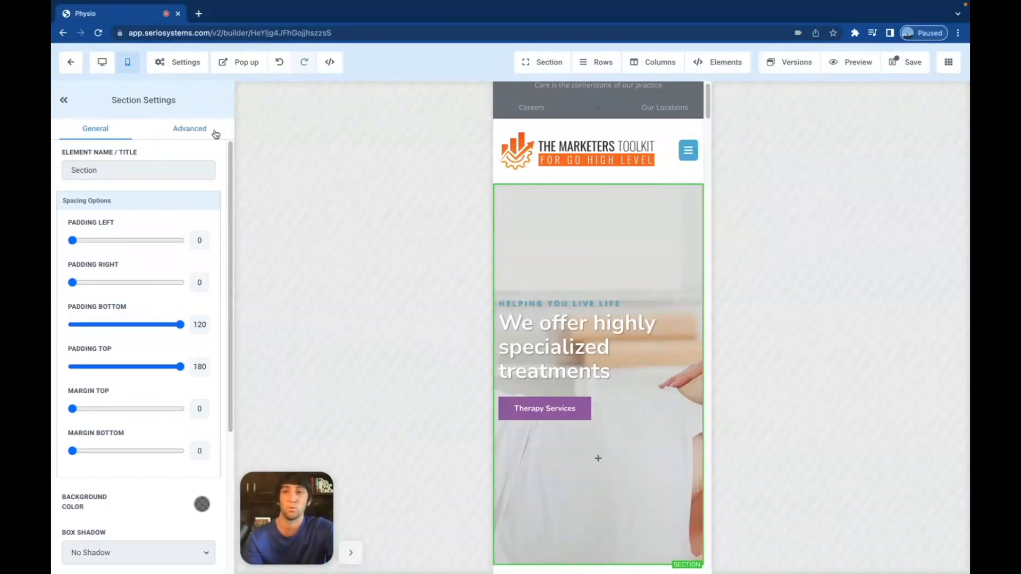
pyautogui.click(103, 65)
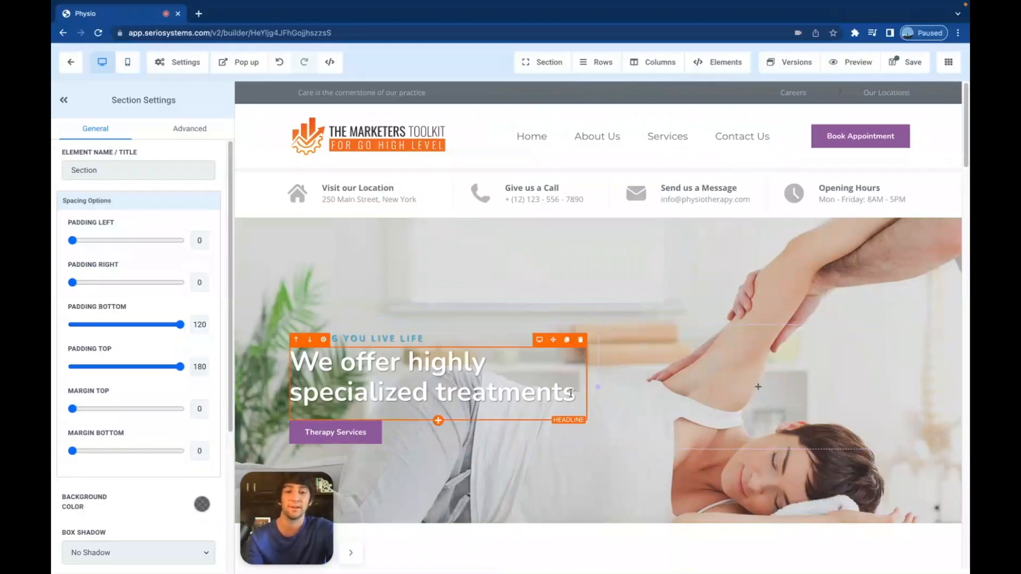
# - Change the desktop hero headline to 'We offer Services', then return to the mobile hero
pyautogui.click(287, 394)
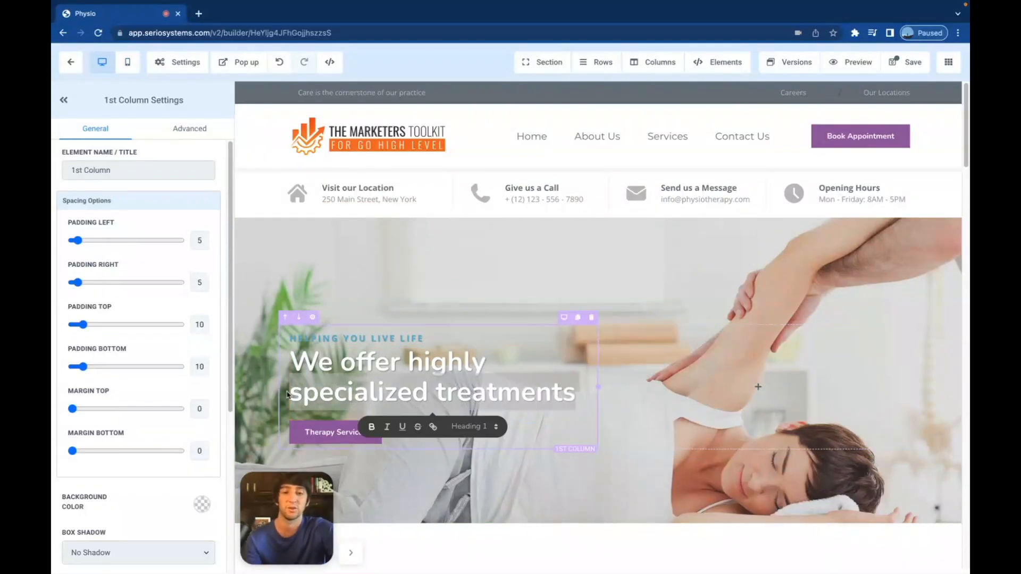
pyautogui.press('BackSpace')
pyautogui.press('BackSpace')
pyautogui.press('BackSpace')
pyautogui.press('BackSpace')
pyautogui.press('BackSpace')
pyautogui.press('BackSpace')
pyautogui.press('BackSpace')
pyautogui.press('BackSpace')
pyautogui.press('BackSpace')
pyautogui.press('BackSpace')
pyautogui.press('BackSpace')
pyautogui.press('BackSpace')
pyautogui.press('BackSpace')
pyautogui.press('BackSpace')
pyautogui.press('BackSpace')
pyautogui.press('BackSpace')
pyautogui.press('BackSpace')
pyautogui.press('BackSpace')
pyautogui.press('BackSpace')
pyautogui.press('BackSpace')
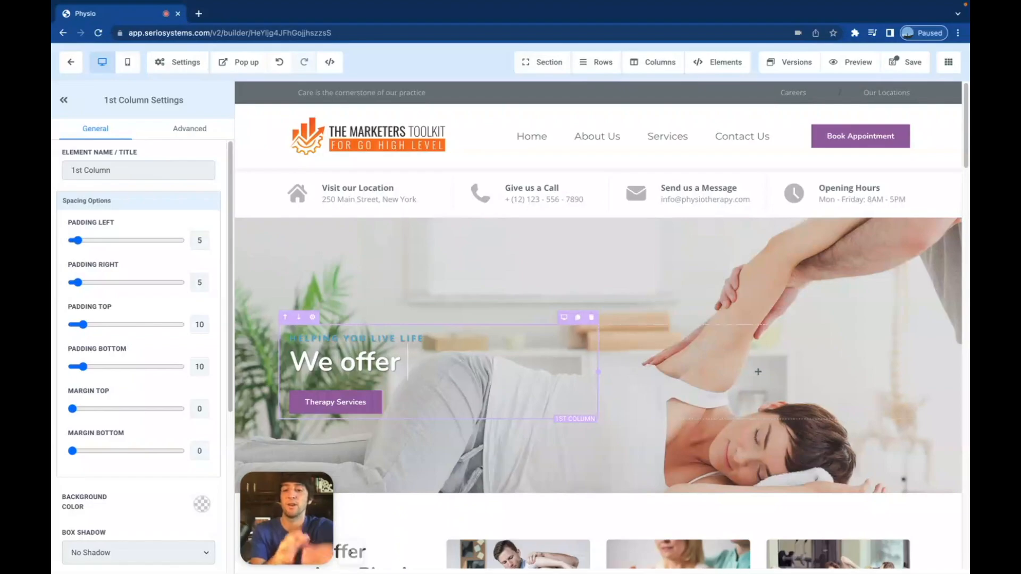
pyautogui.write('Services')
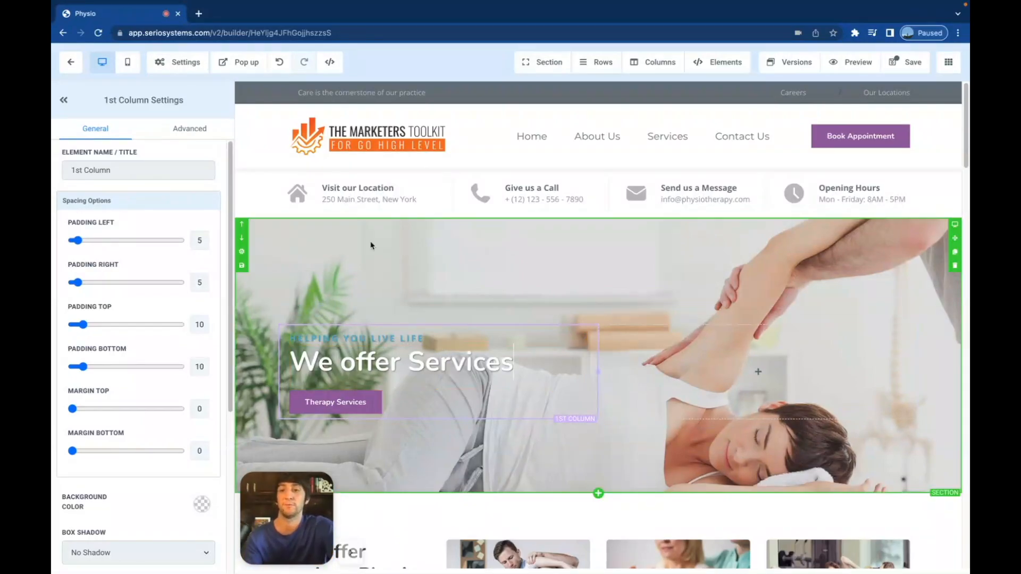
pyautogui.click(127, 61)
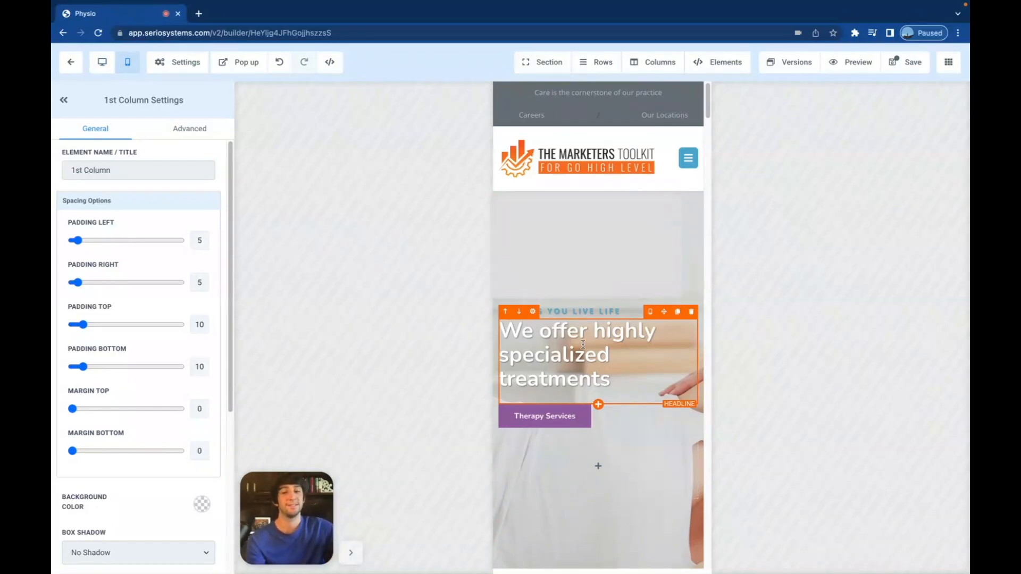
pyautogui.click(585, 205)
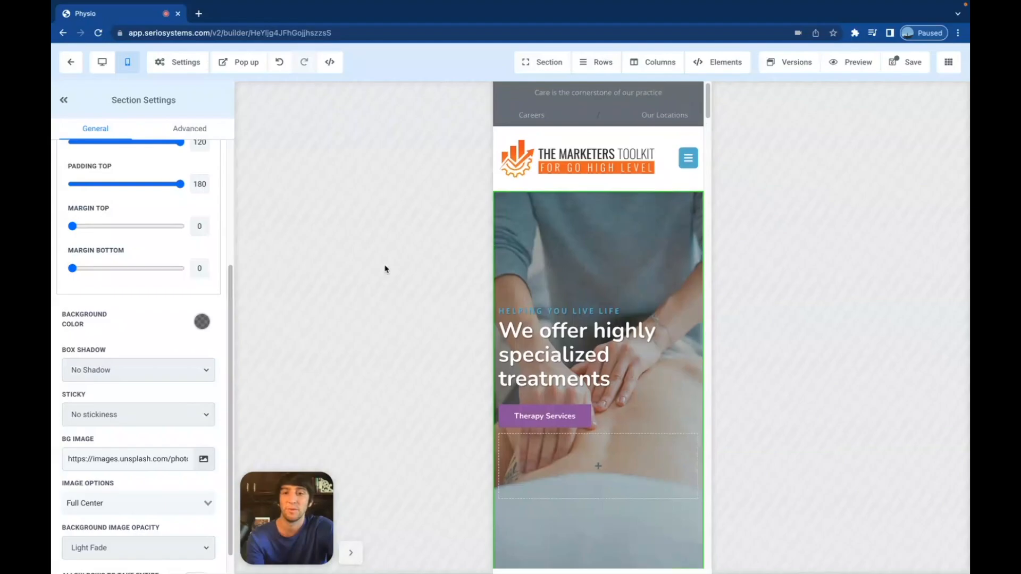
# - Set the mobile hero section's padding to 40 top and 19 bottom
pyautogui.scroll(3, 145, 189)
pyautogui.scroll(1, 145, 190)
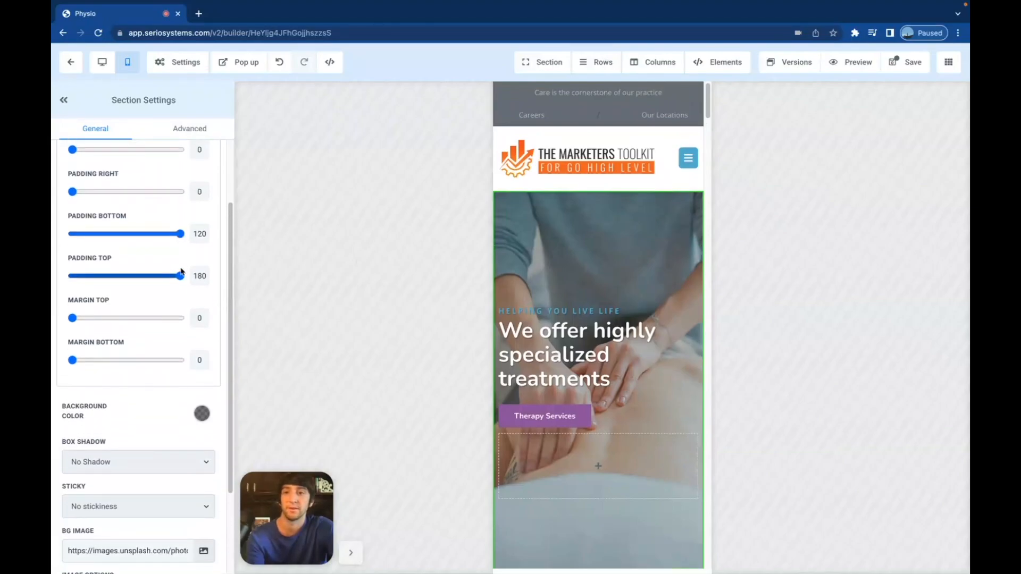
pyautogui.moveTo(180, 275); pyautogui.dragTo(116, 276)
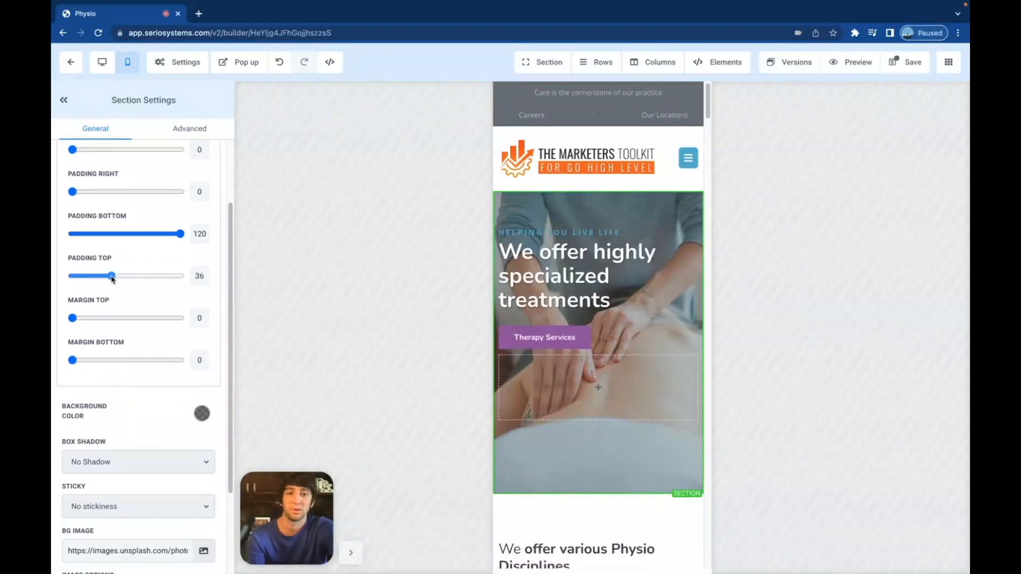
pyautogui.moveTo(180, 234); pyautogui.dragTo(94, 234)
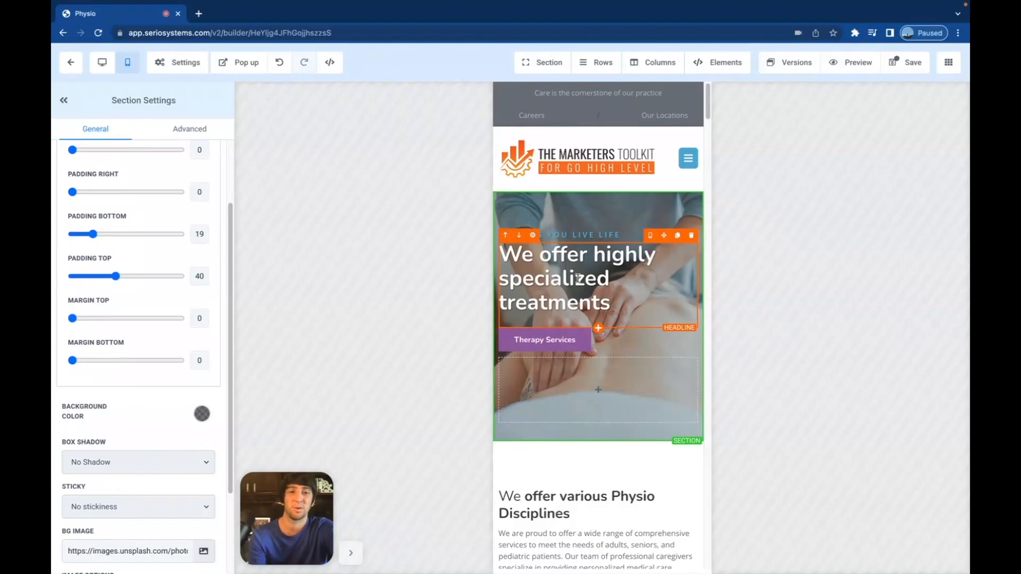
pyautogui.scroll(-1, 596, 315)
pyautogui.scroll(1, 596, 316)
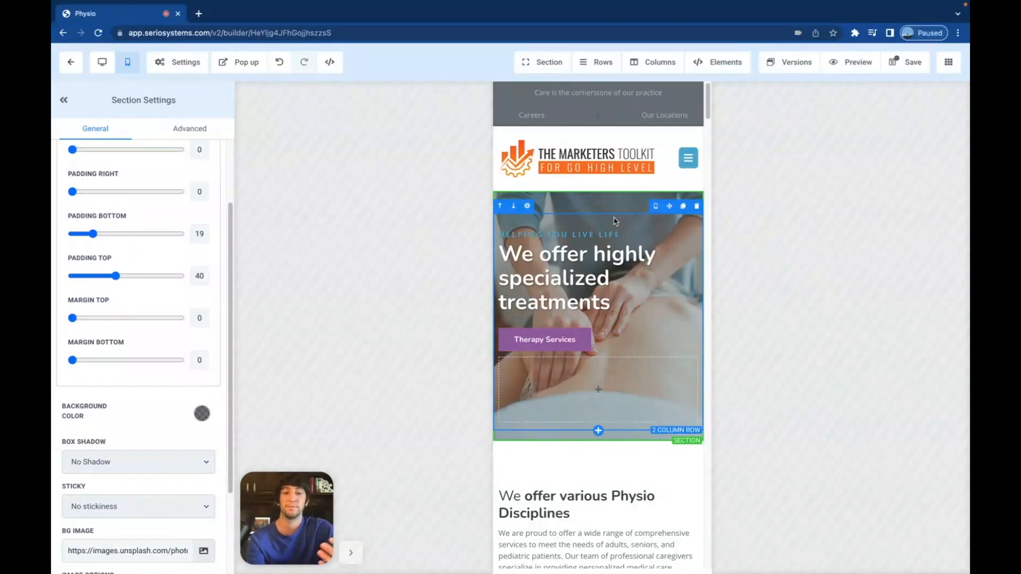
# - Make the Therapy Services button open a popup
pyautogui.click(556, 342)
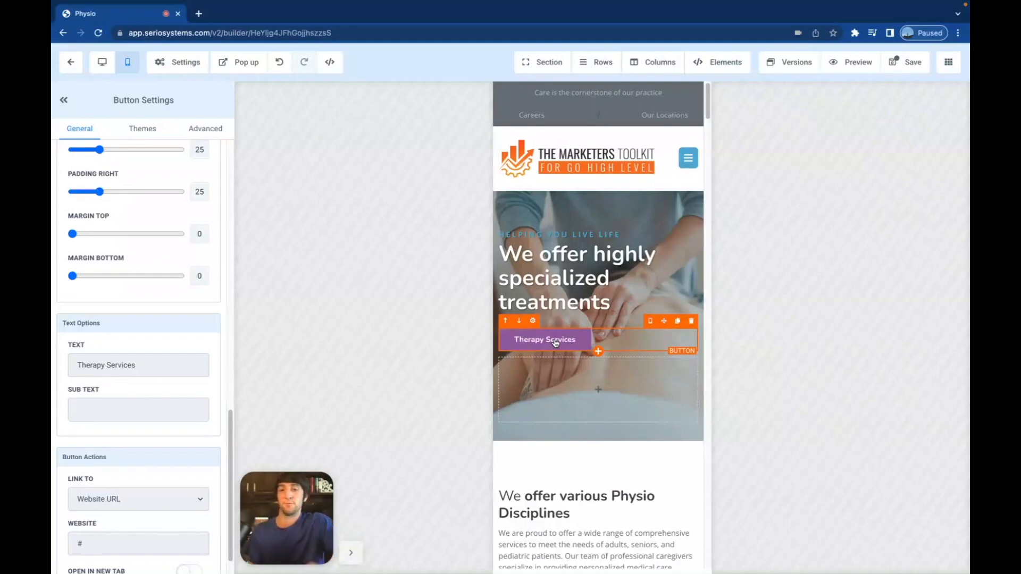
pyautogui.scroll(-1, 162, 396)
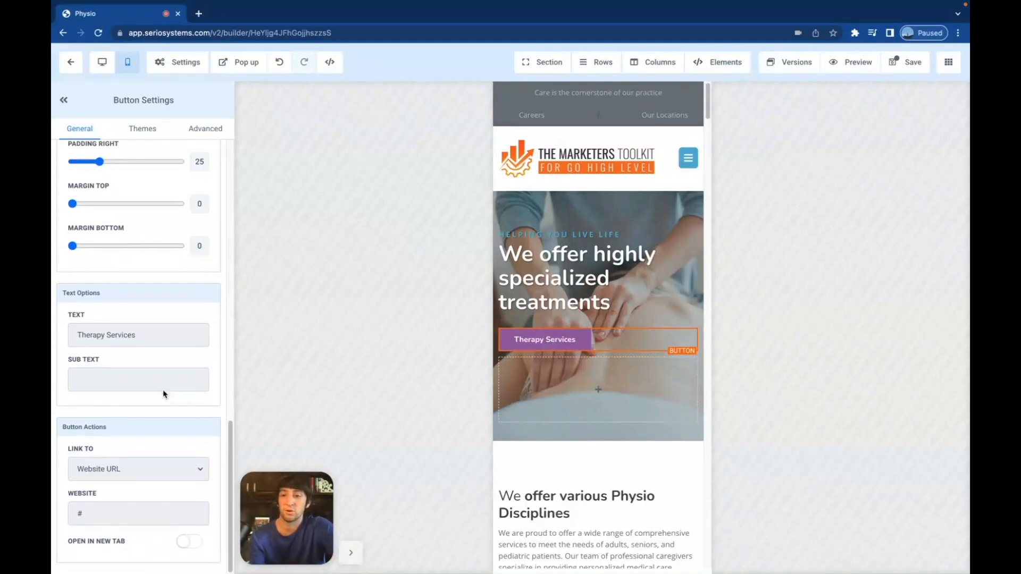
pyautogui.click(135, 473)
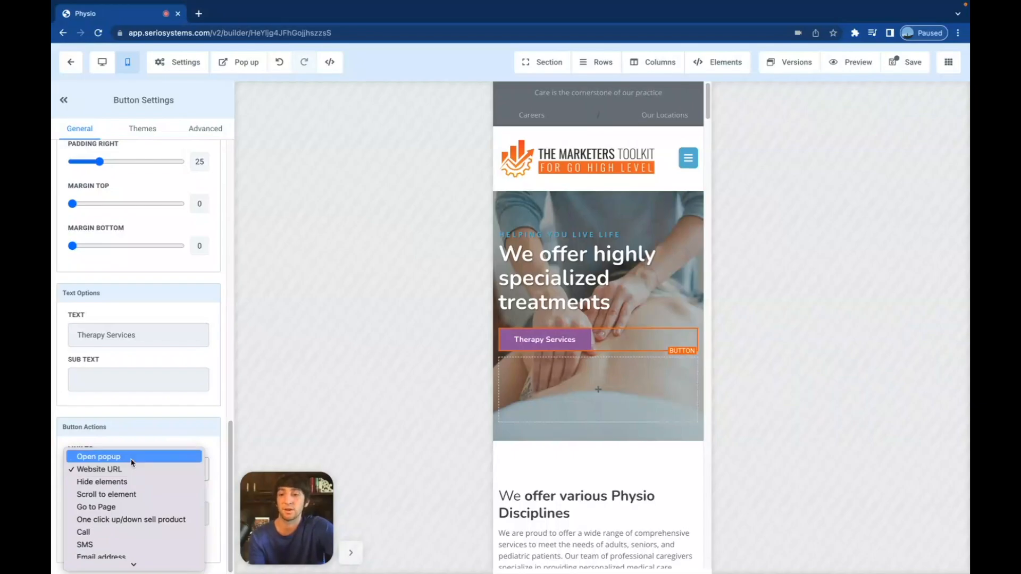
pyautogui.click(131, 457)
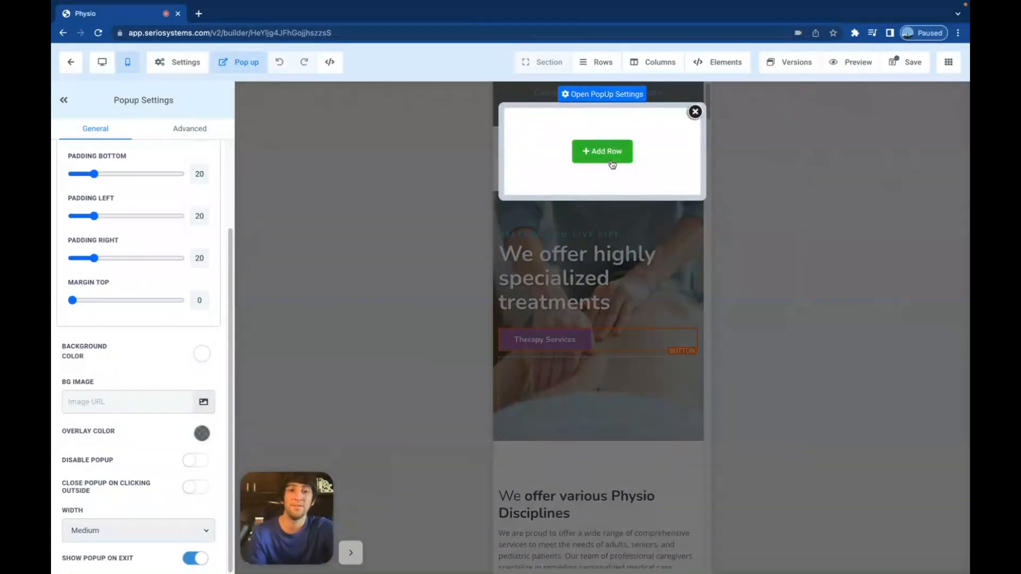
# - Fill the popup with a one-column row: headline, sub-headline and the Ask a Question form
pyautogui.click(612, 164)
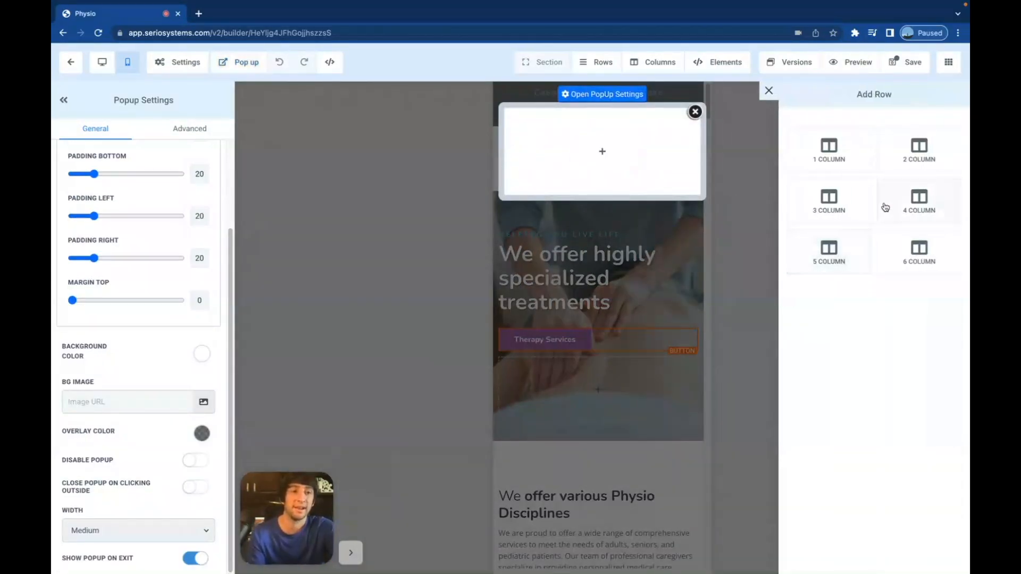
pyautogui.click(831, 155)
pyautogui.click(612, 164)
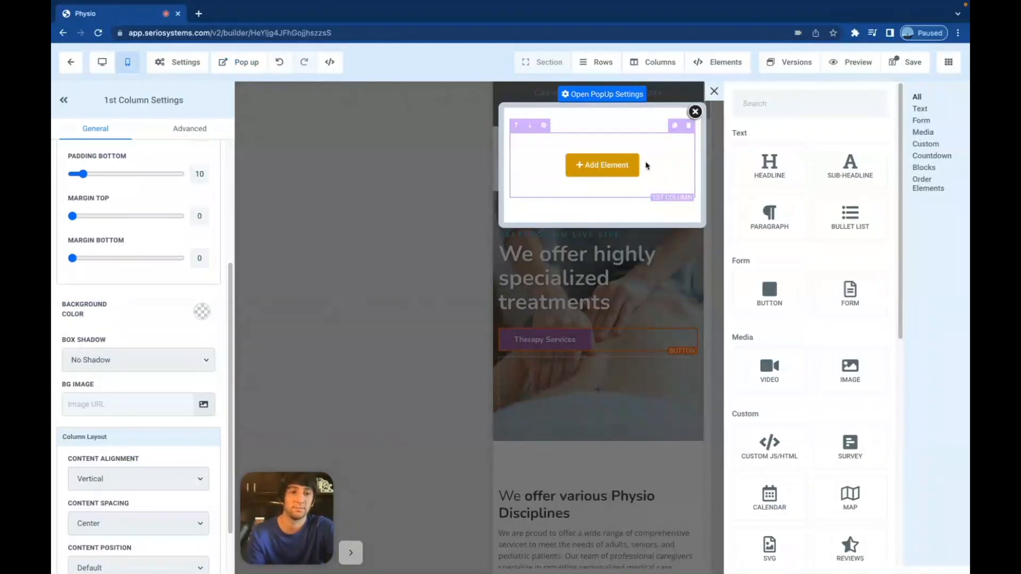
pyautogui.click(770, 169)
pyautogui.click(602, 184)
pyautogui.click(844, 175)
pyautogui.click(602, 199)
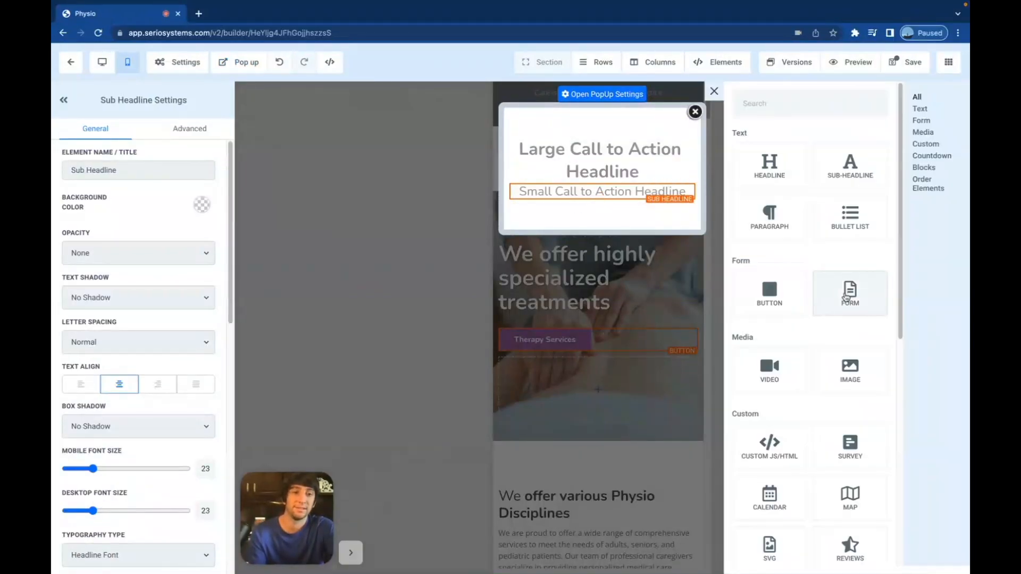
pyautogui.click(847, 294)
pyautogui.click(569, 216)
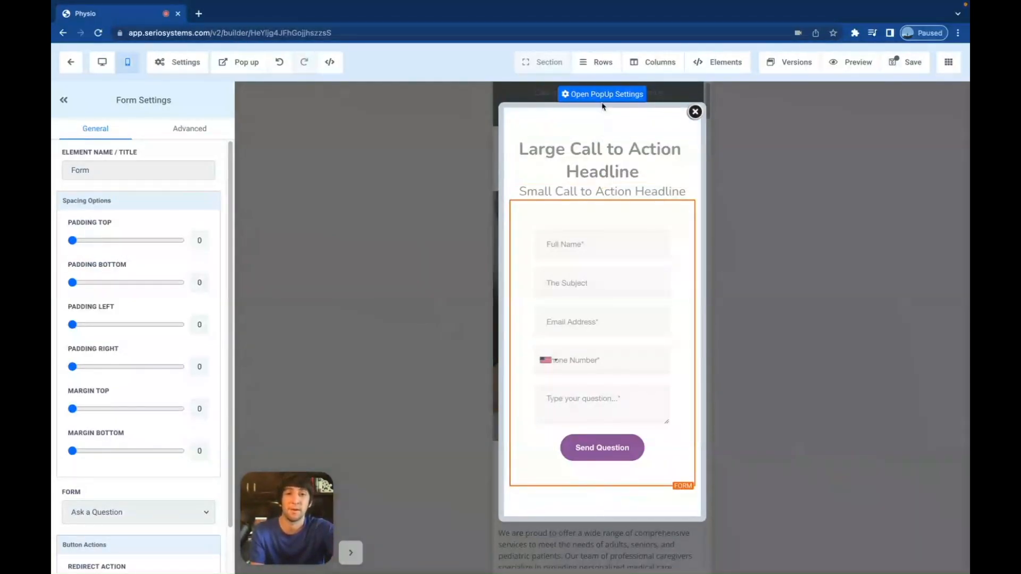
pyautogui.click(584, 130)
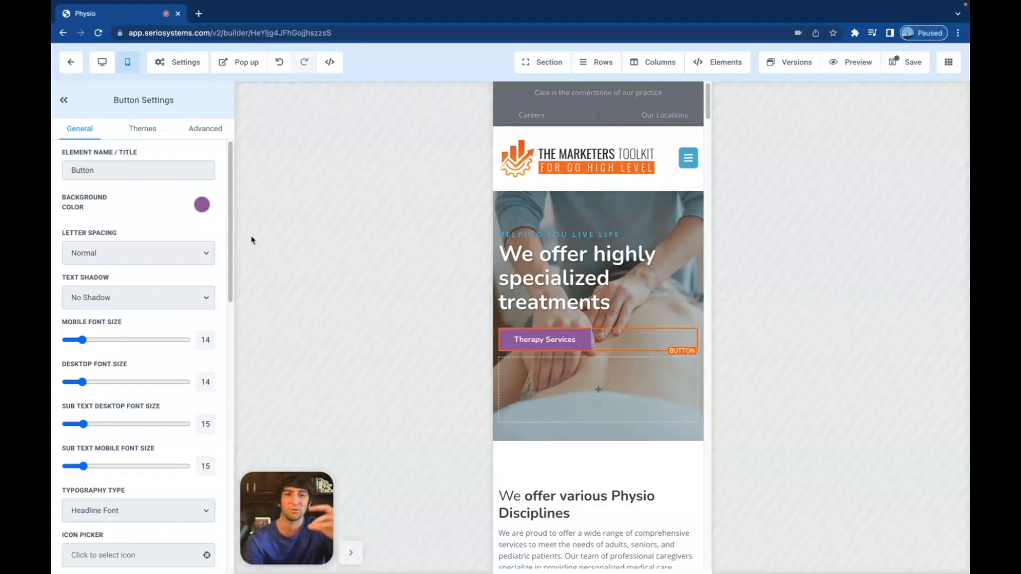
# - Give the Therapy Services button a full border
pyautogui.click(208, 133)
pyautogui.scroll(-1, 175, 304)
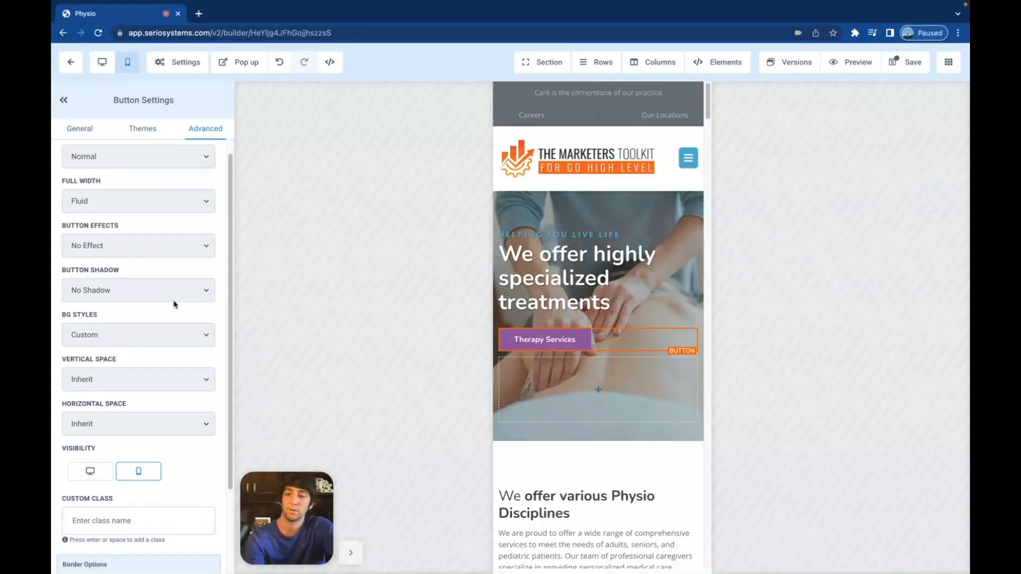
pyautogui.scroll(-2, 175, 305)
pyautogui.click(142, 503)
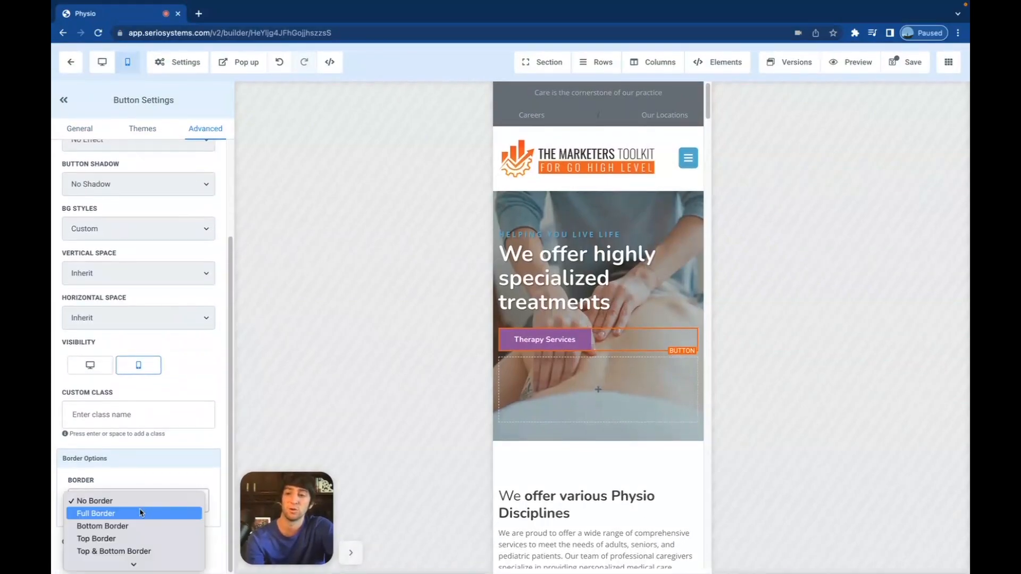
pyautogui.click(136, 514)
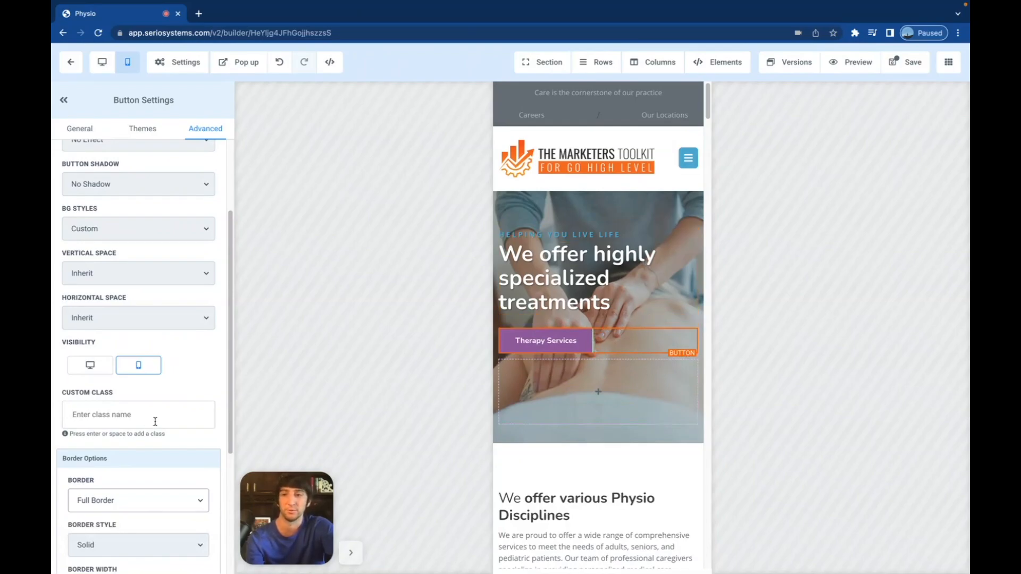
# - Make the button border transparent and round its corners to 15px
pyautogui.scroll(-4, 155, 422)
pyautogui.click(196, 412)
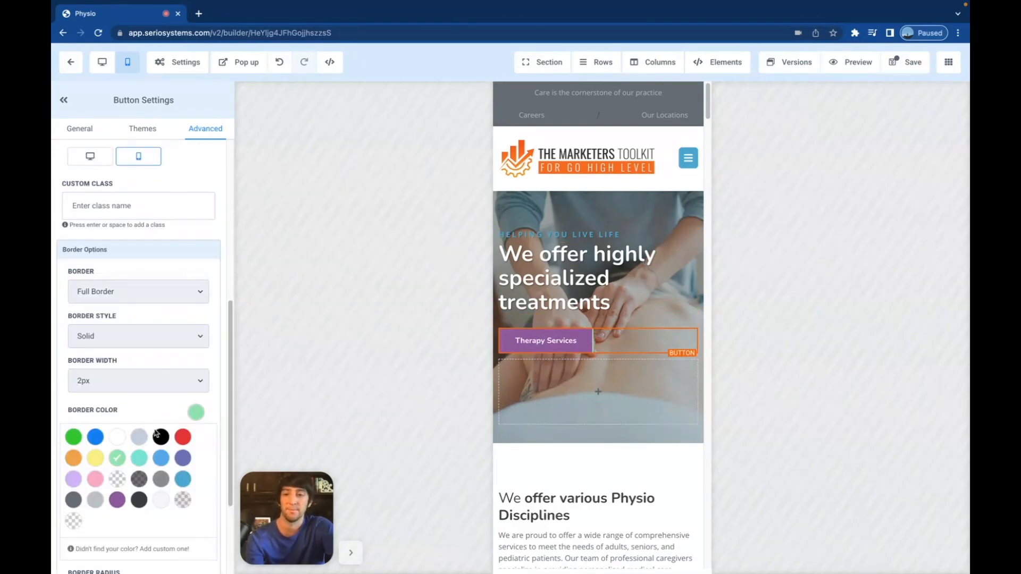
pyautogui.click(73, 521)
pyautogui.click(195, 411)
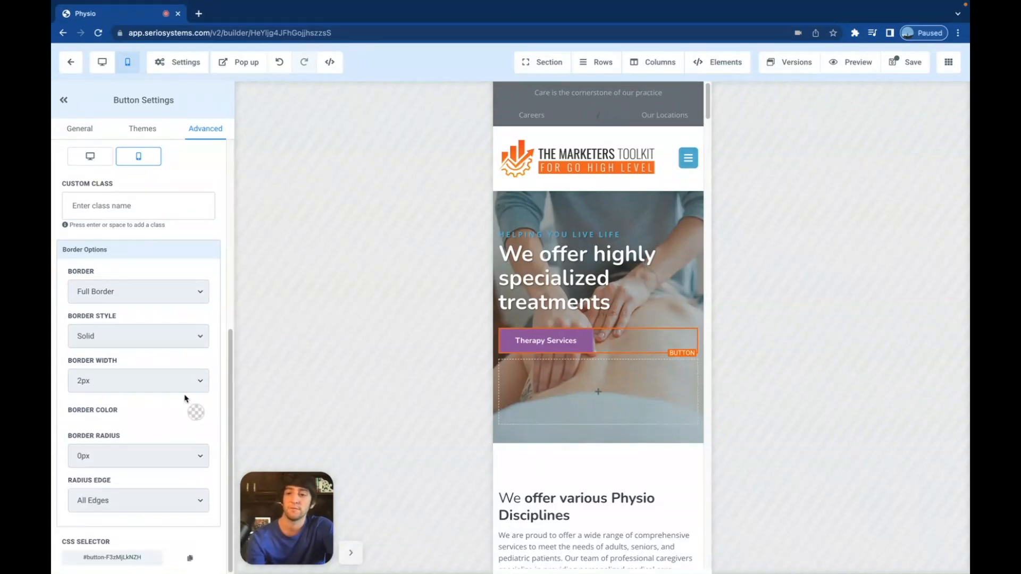
pyautogui.click(133, 456)
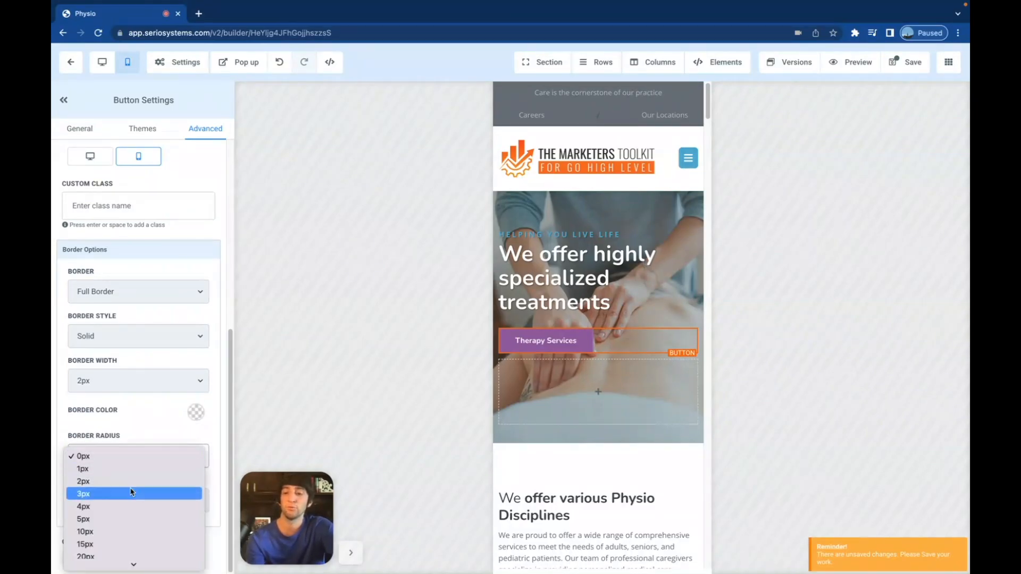
pyautogui.scroll(-3, 132, 492)
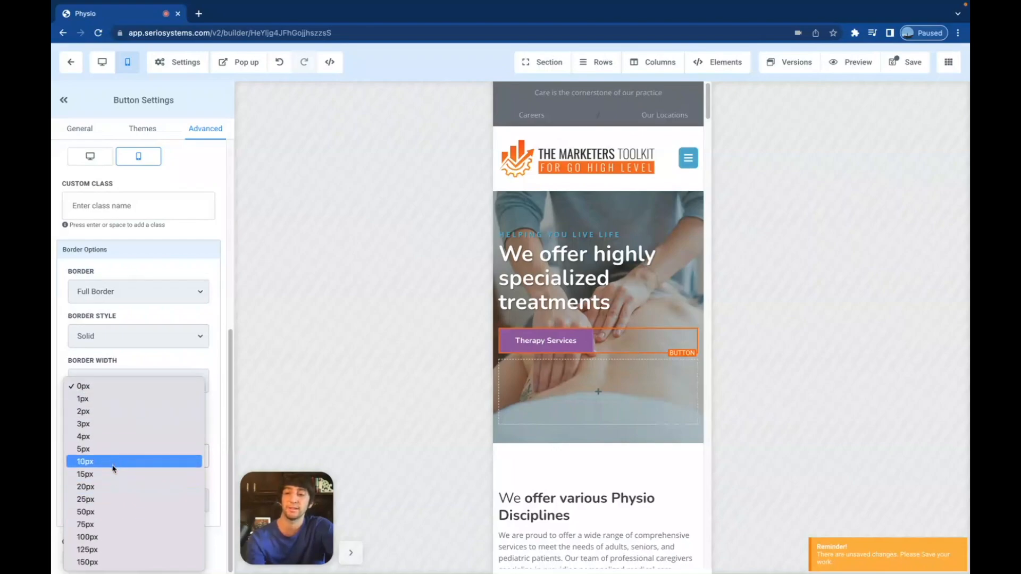
pyautogui.click(112, 474)
pyautogui.click(588, 256)
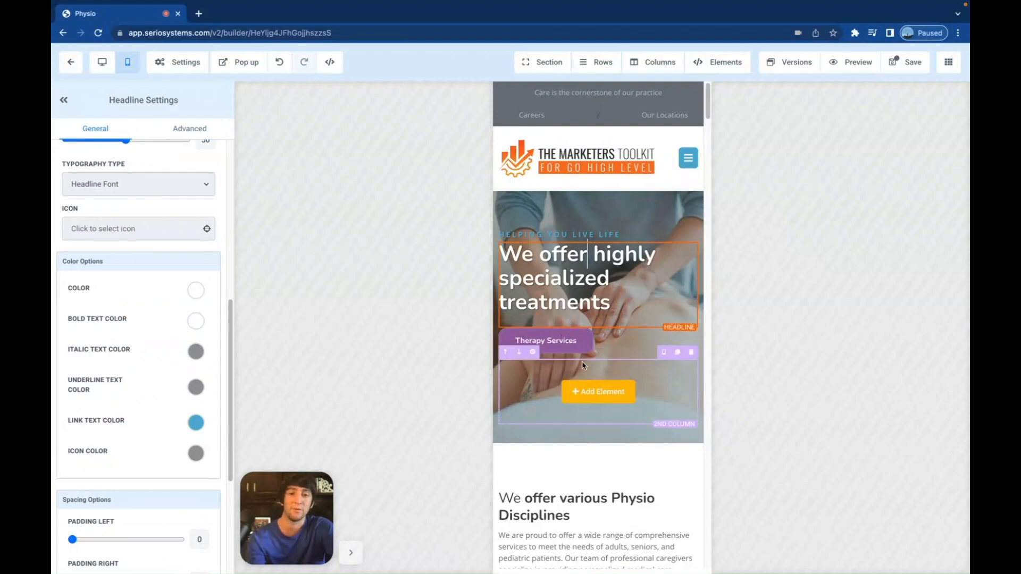
# - Raise the Therapy Services button's mobile font size from 14 to 18
pyautogui.click(544, 417)
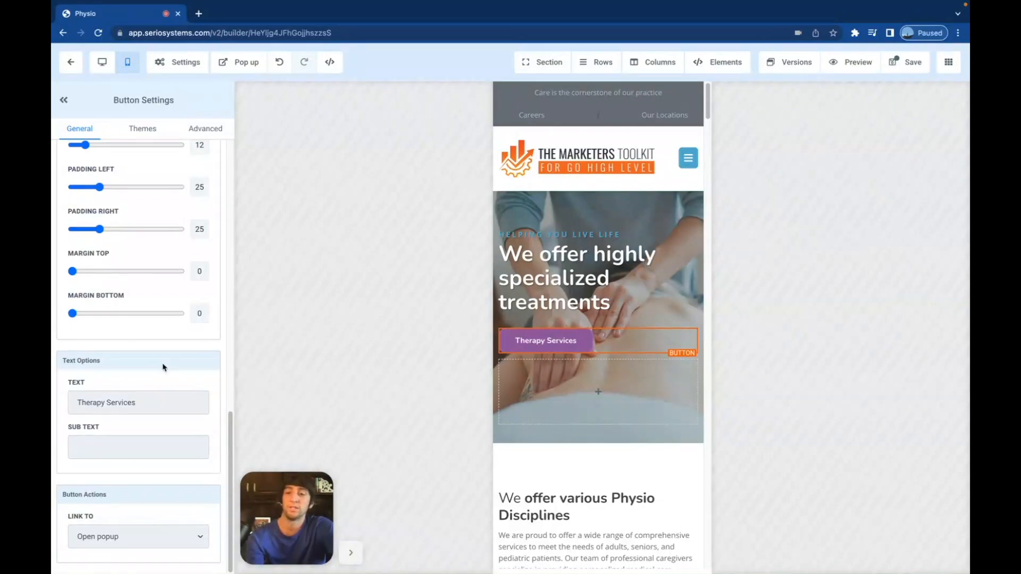
pyautogui.scroll(5, 163, 366)
pyautogui.scroll(6, 163, 367)
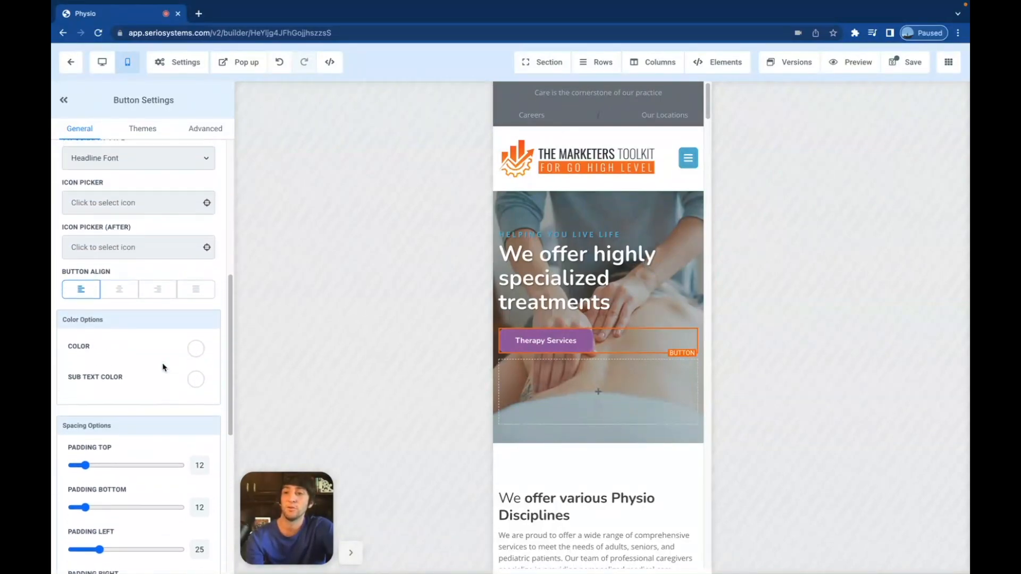
pyautogui.scroll(3, 162, 363)
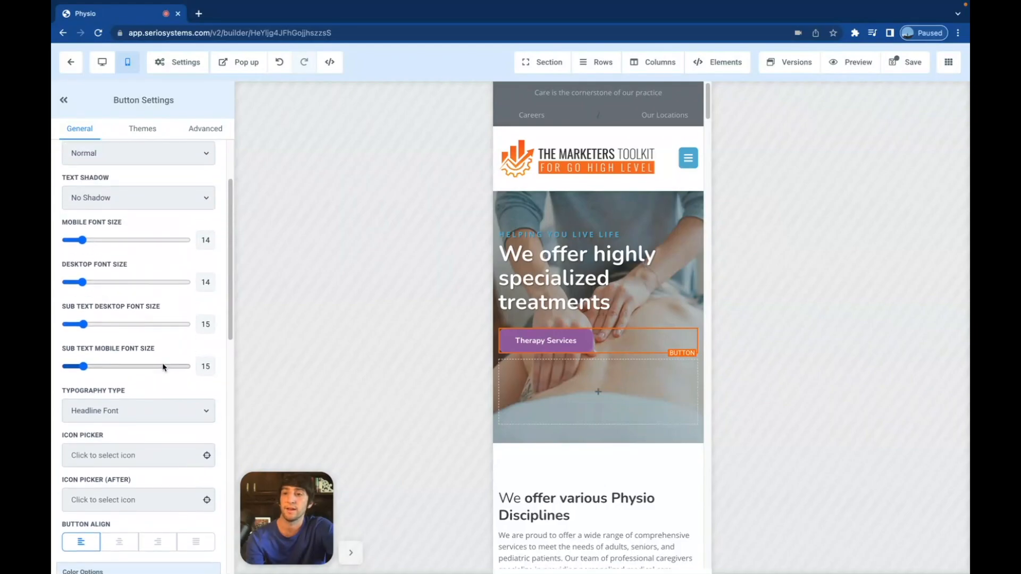
pyautogui.moveTo(83, 264); pyautogui.dragTo(88, 265)
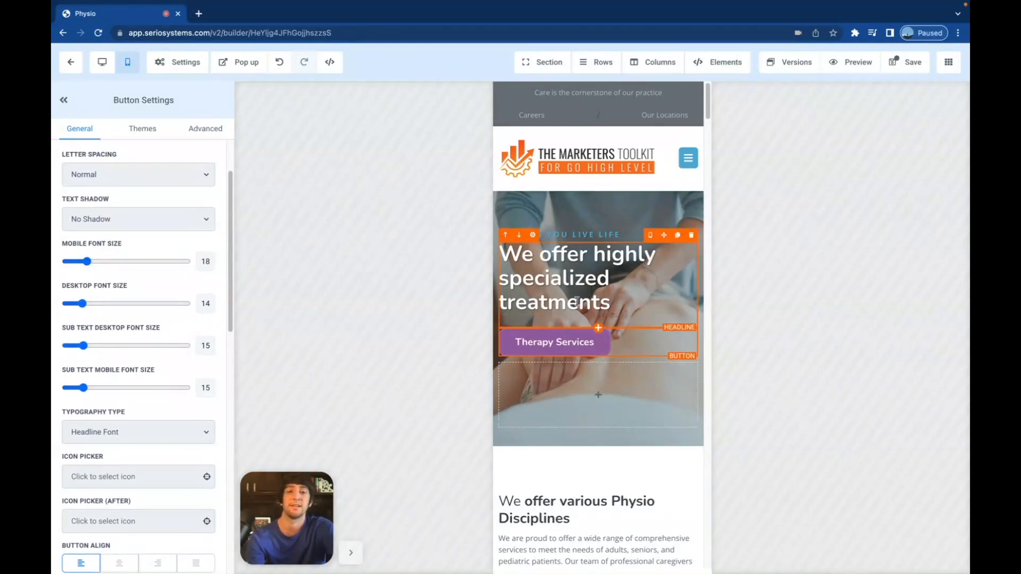
pyautogui.click(580, 275)
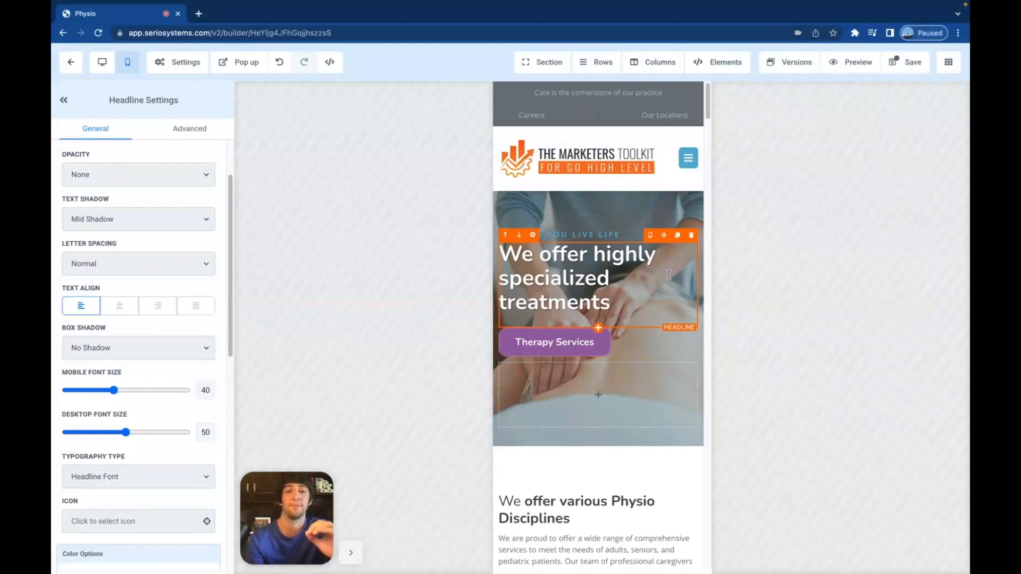
# - Lower the Physio Disciplines section's top padding from 60 to 14
pyautogui.scroll(-3, 623, 256)
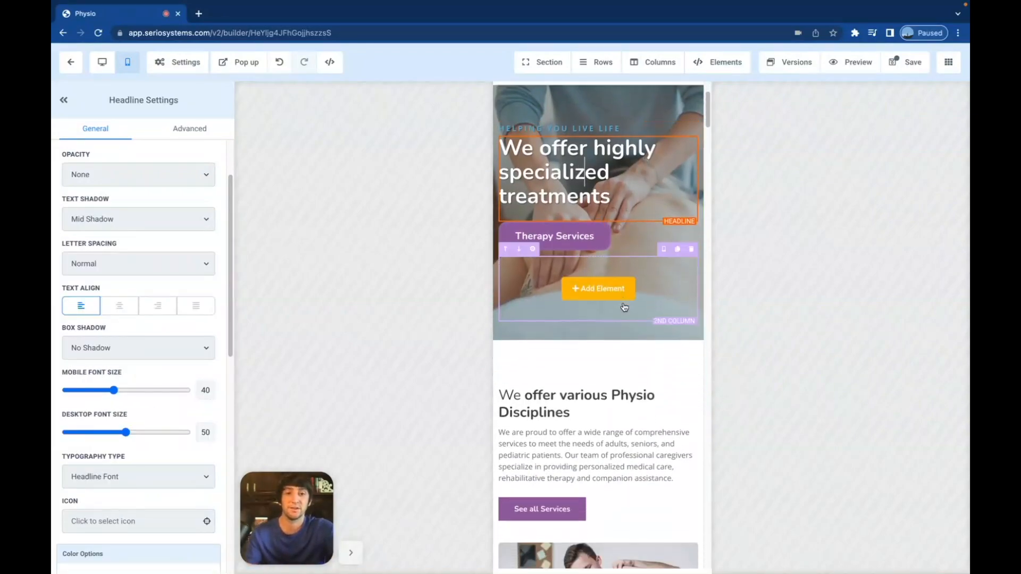
pyautogui.click(592, 311)
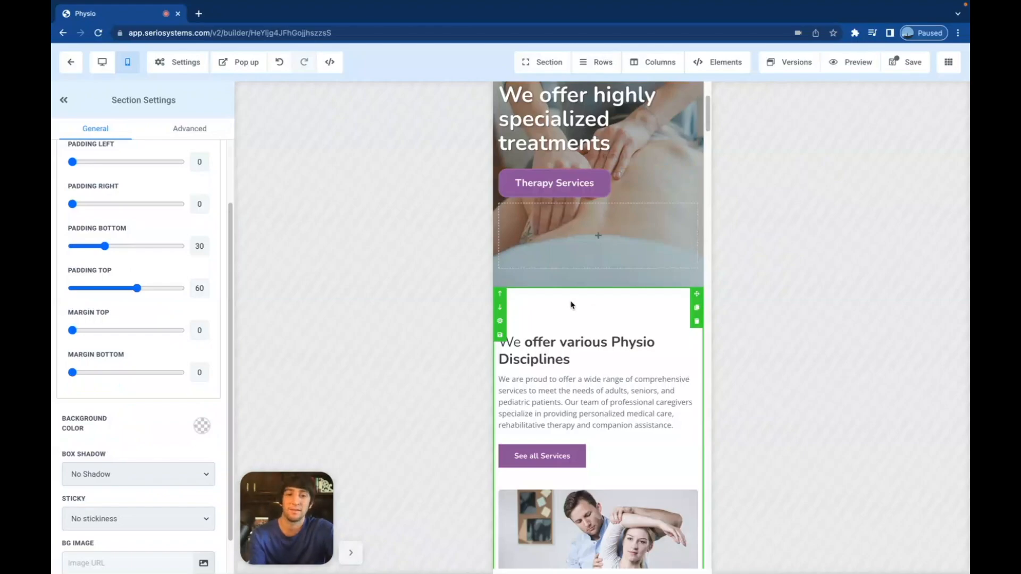
pyautogui.moveTo(140, 289); pyautogui.dragTo(87, 288)
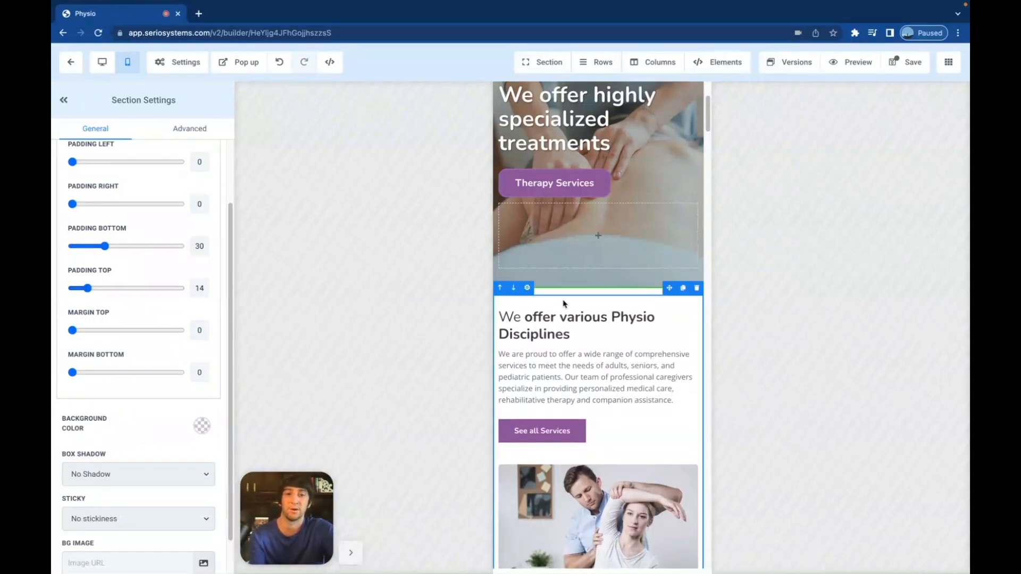
pyautogui.scroll(-2, 585, 298)
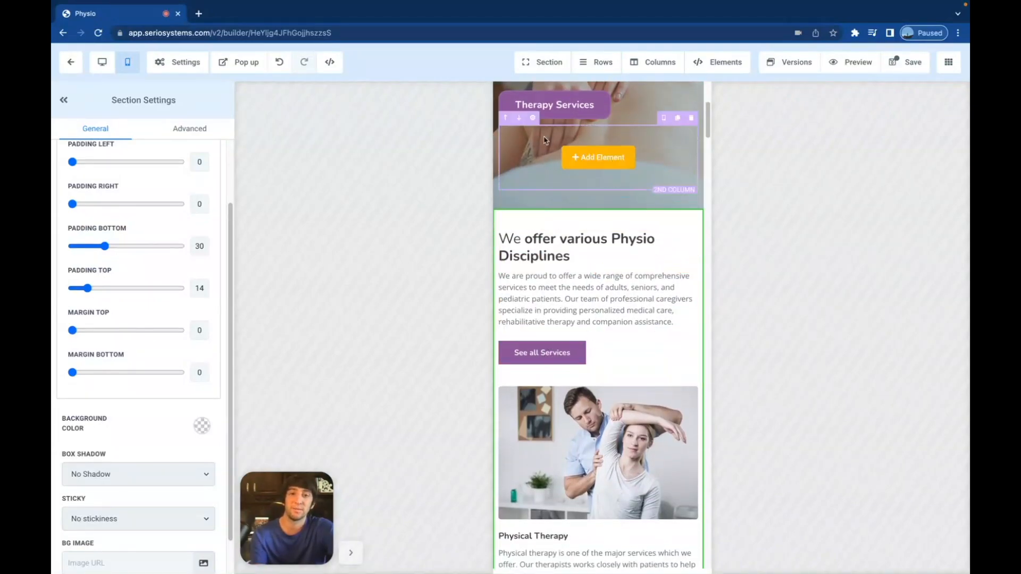
pyautogui.scroll(1, 570, 330)
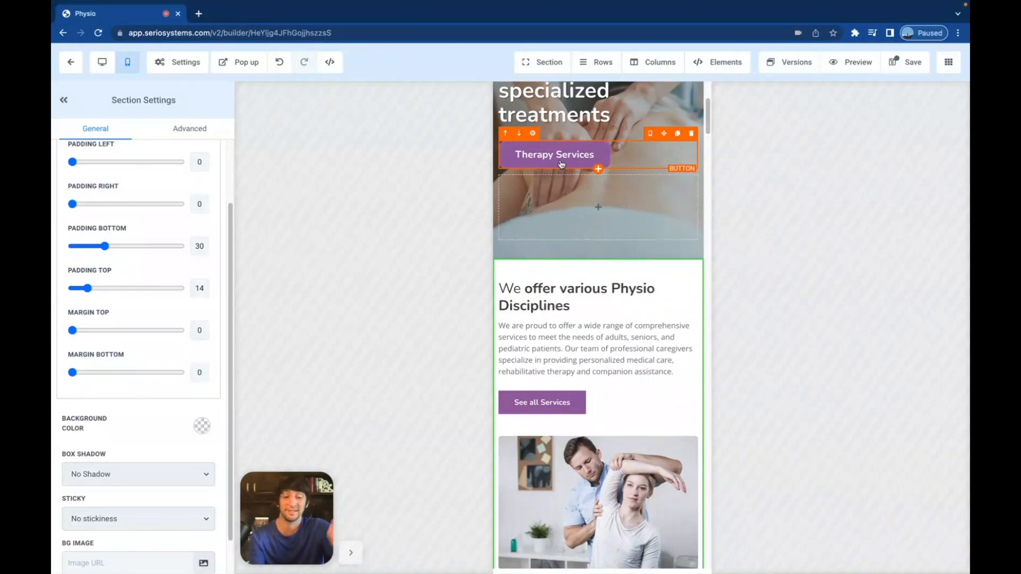
# - Copy the Therapy Services button below the disciplines paragraph and delete See all Services
pyautogui.click(562, 164)
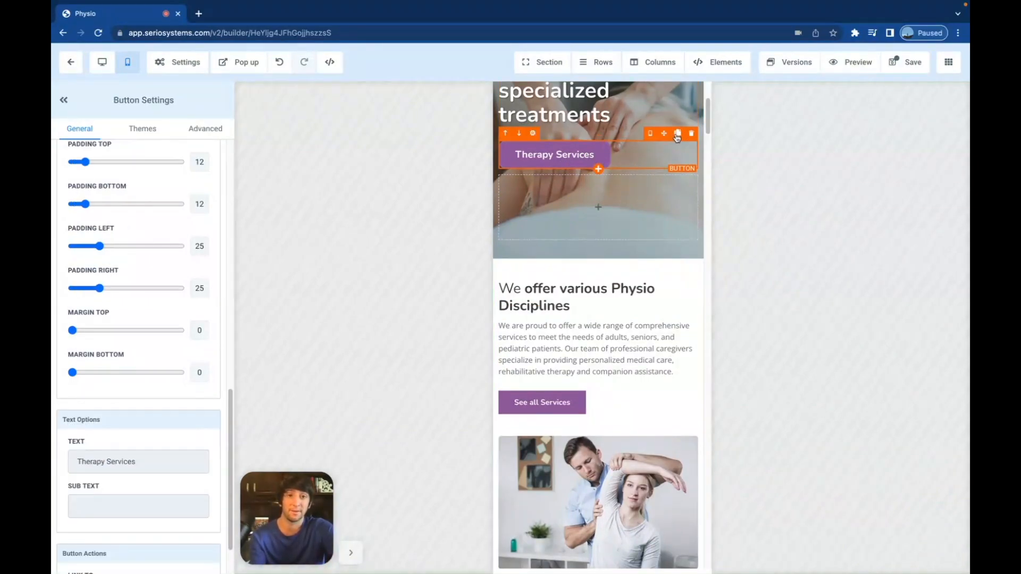
pyautogui.click(677, 133)
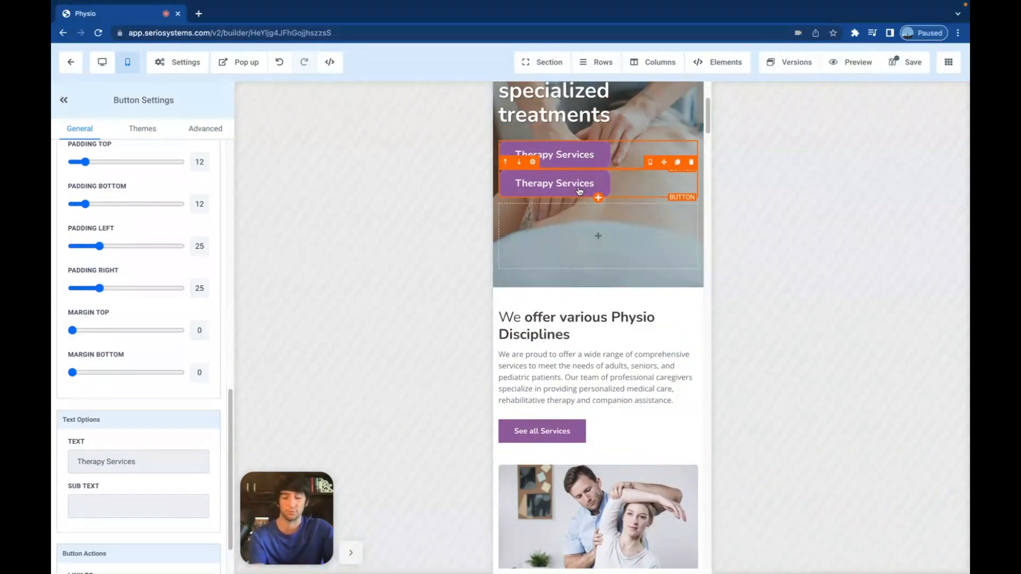
pyautogui.moveTo(664, 162); pyautogui.dragTo(650, 410)
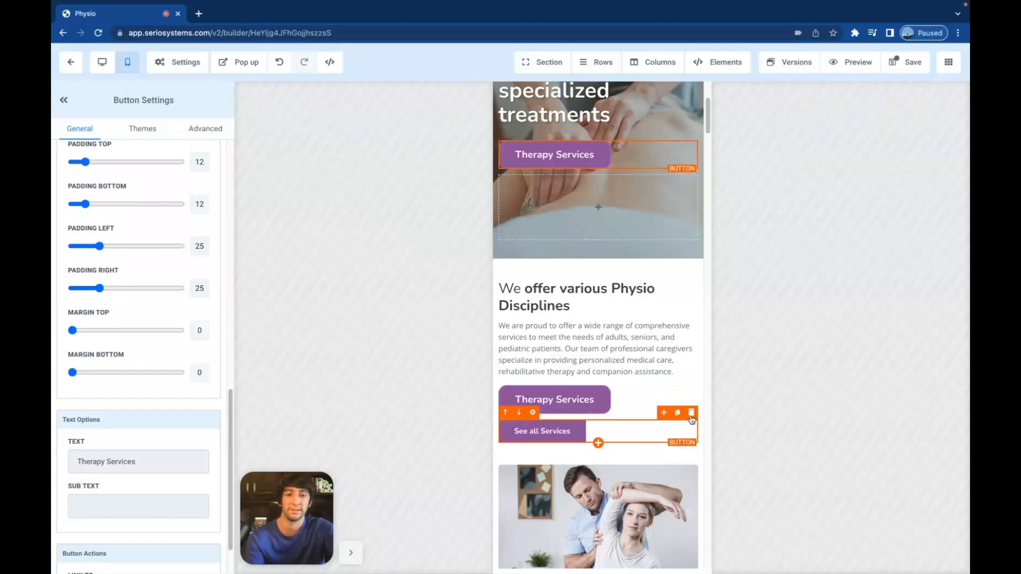
pyautogui.click(691, 415)
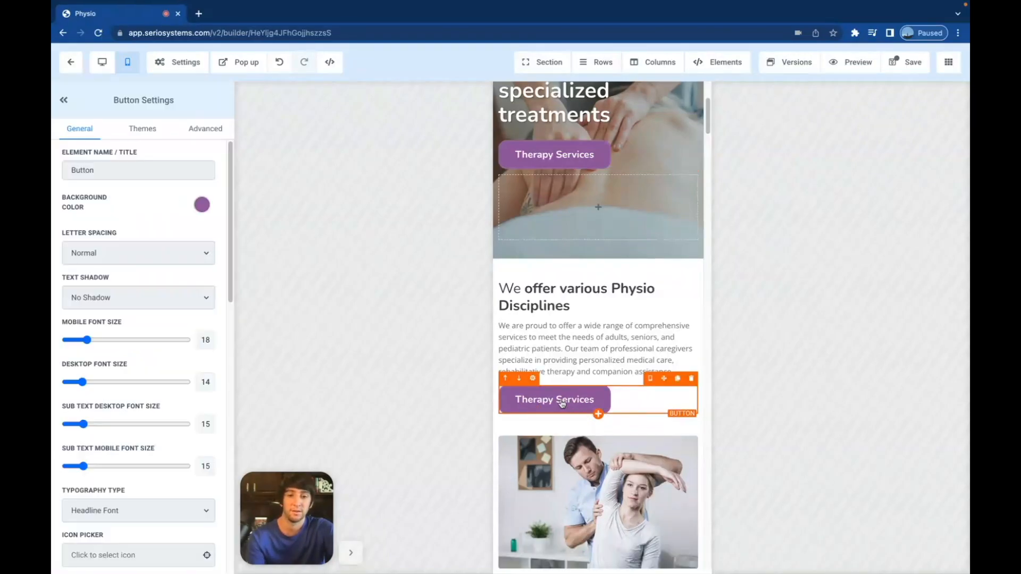
# - Open the copied button's advanced options and scroll the mobile preview to the Meet the Team cards
pyautogui.click(202, 130)
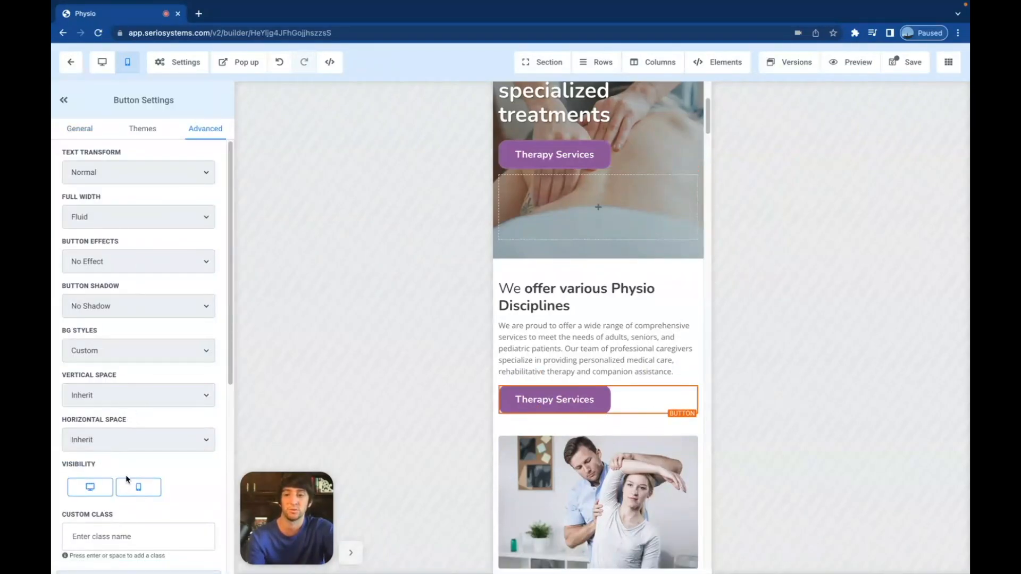
pyautogui.scroll(-5, 640, 392)
pyautogui.scroll(-14, 638, 361)
pyautogui.scroll(-12, 638, 357)
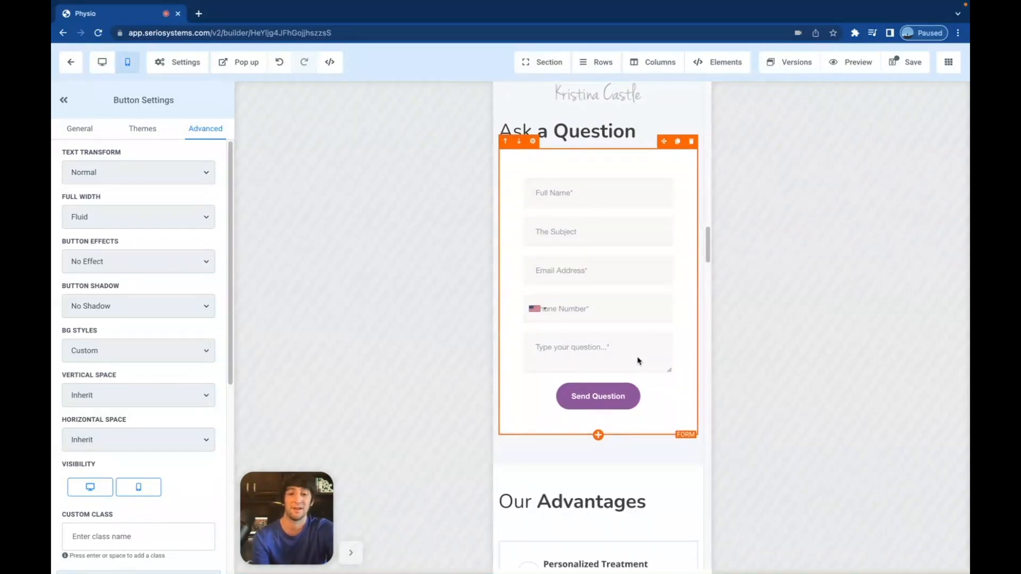
pyautogui.scroll(-14, 637, 361)
pyautogui.scroll(-3, 639, 361)
pyautogui.scroll(-7, 639, 361)
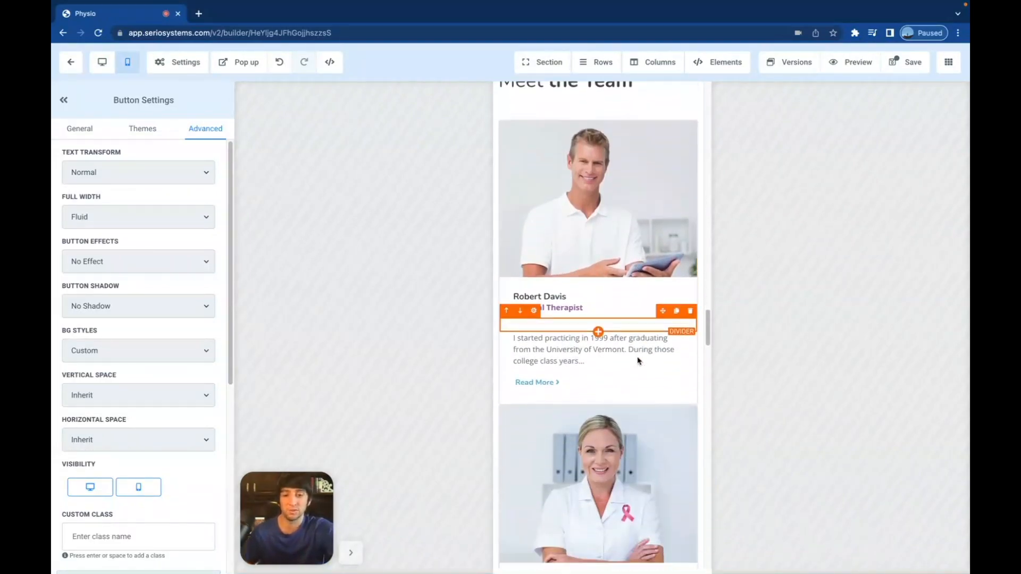
pyautogui.scroll(-1, 638, 361)
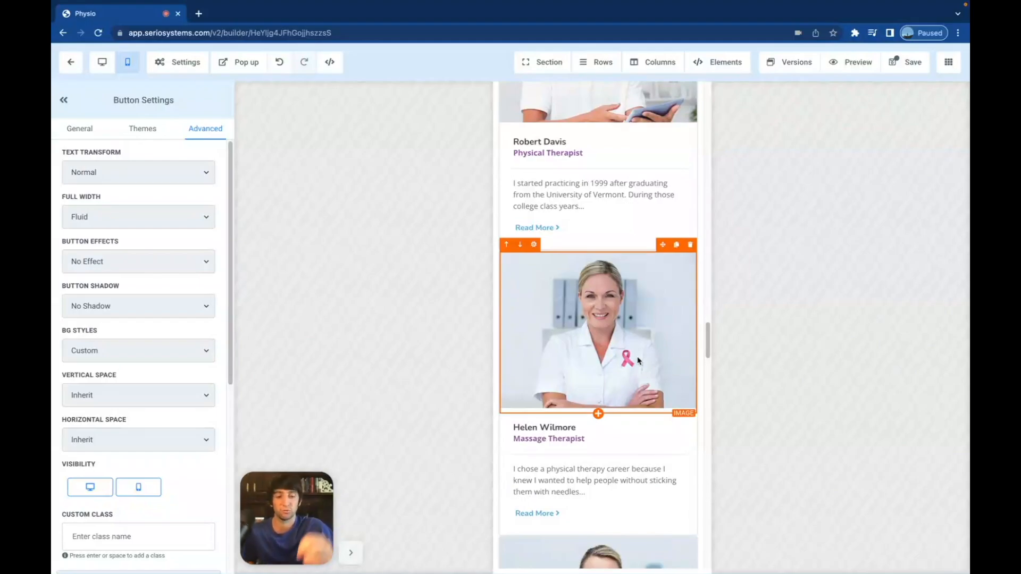
pyautogui.scroll(5, 639, 361)
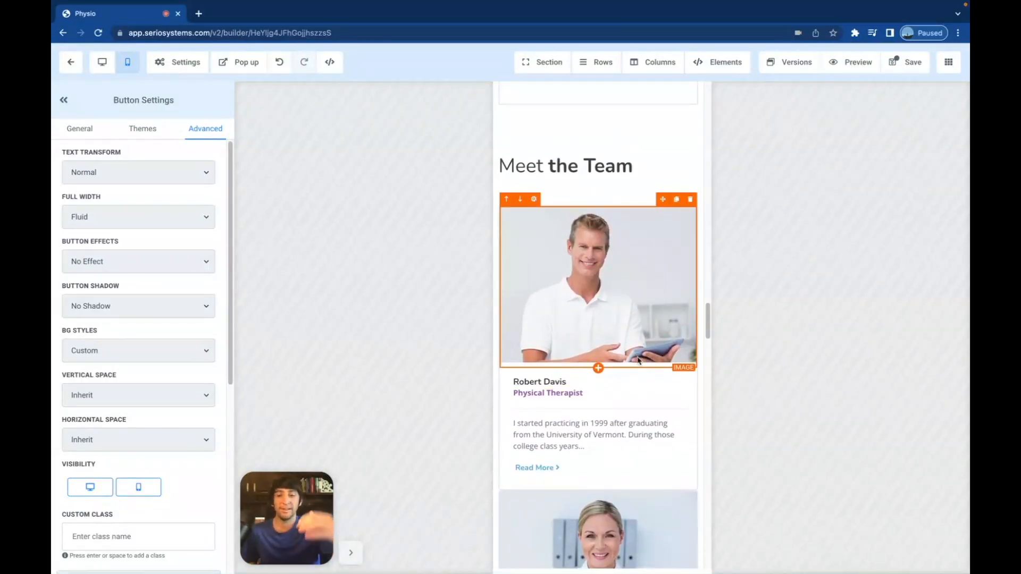
pyautogui.scroll(1, 639, 361)
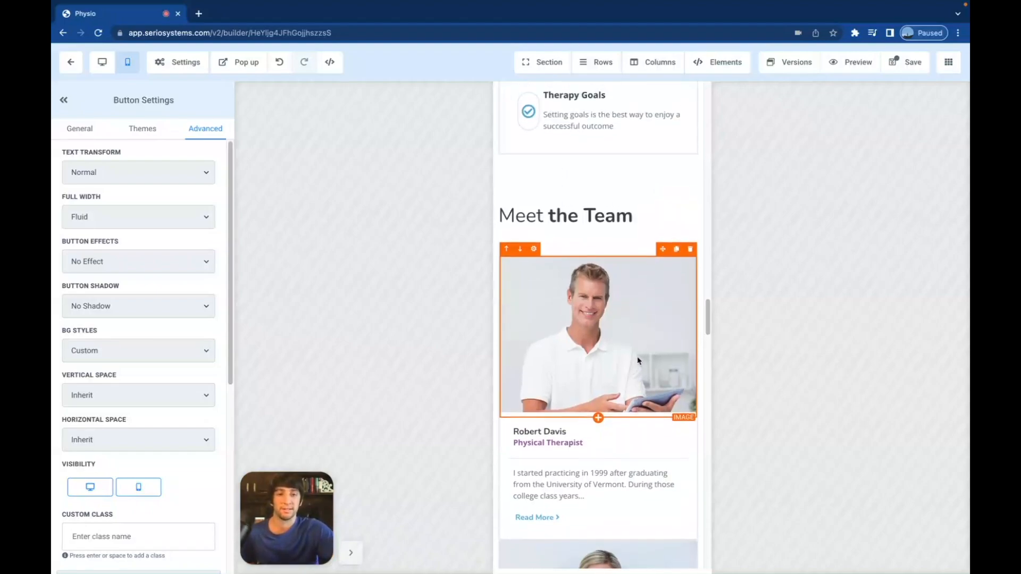
pyautogui.scroll(-1, 601, 327)
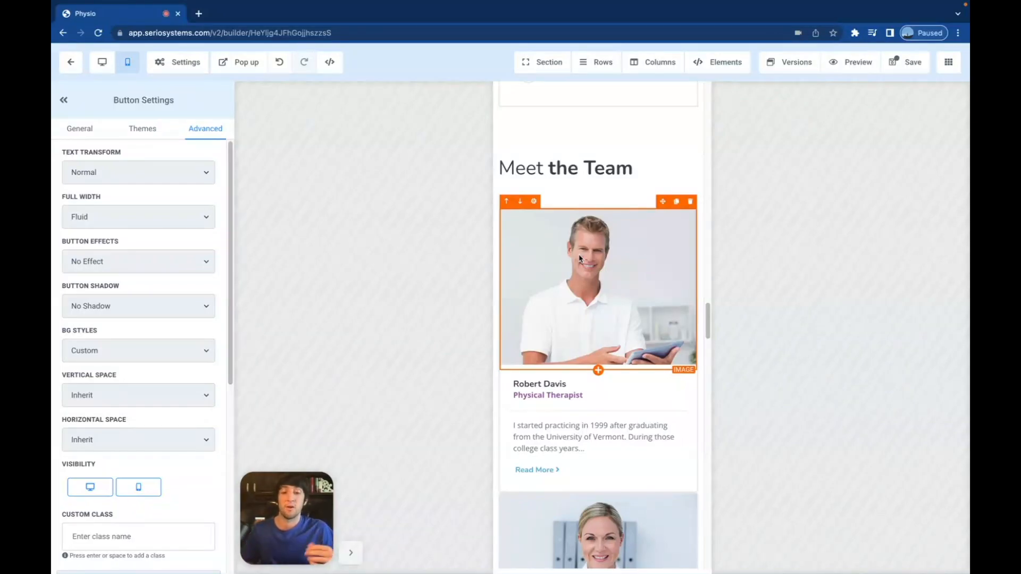
pyautogui.scroll(-3, 604, 335)
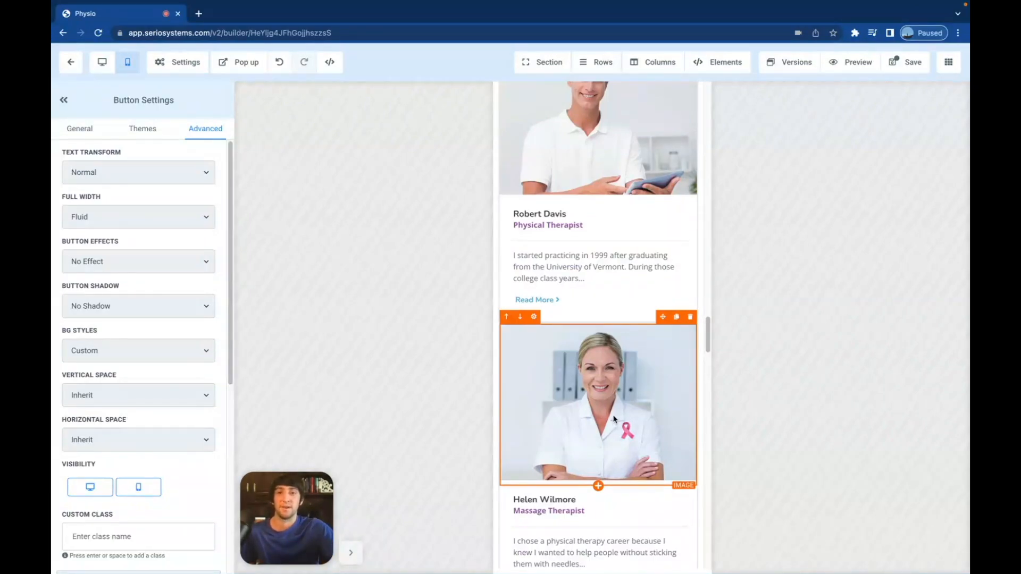
# - On the desktop layout, delete three Meet the Team columns, leaving one full-width Physical Therapist card
pyautogui.click(103, 63)
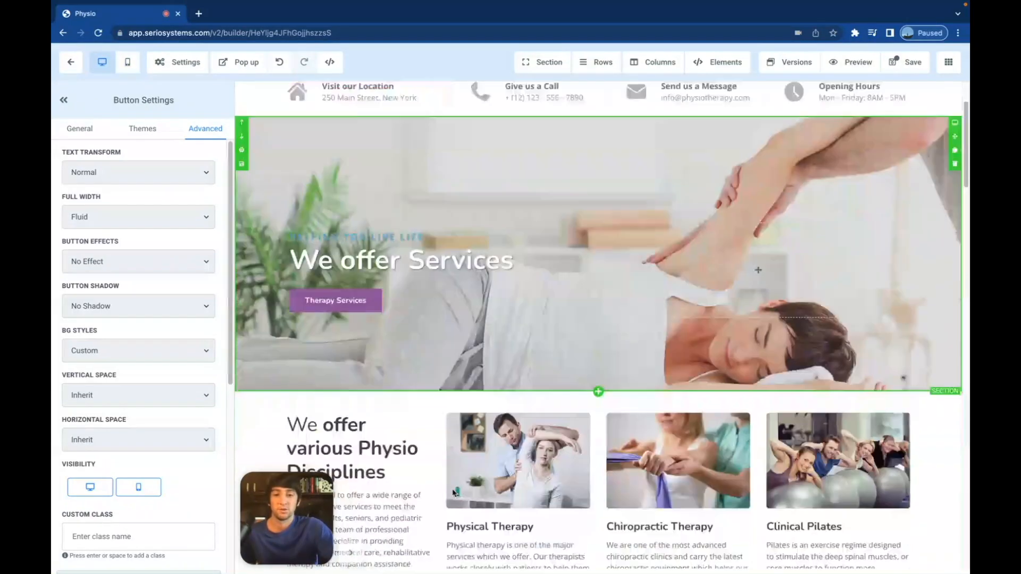
pyautogui.scroll(-10, 454, 493)
pyautogui.scroll(-10, 454, 493)
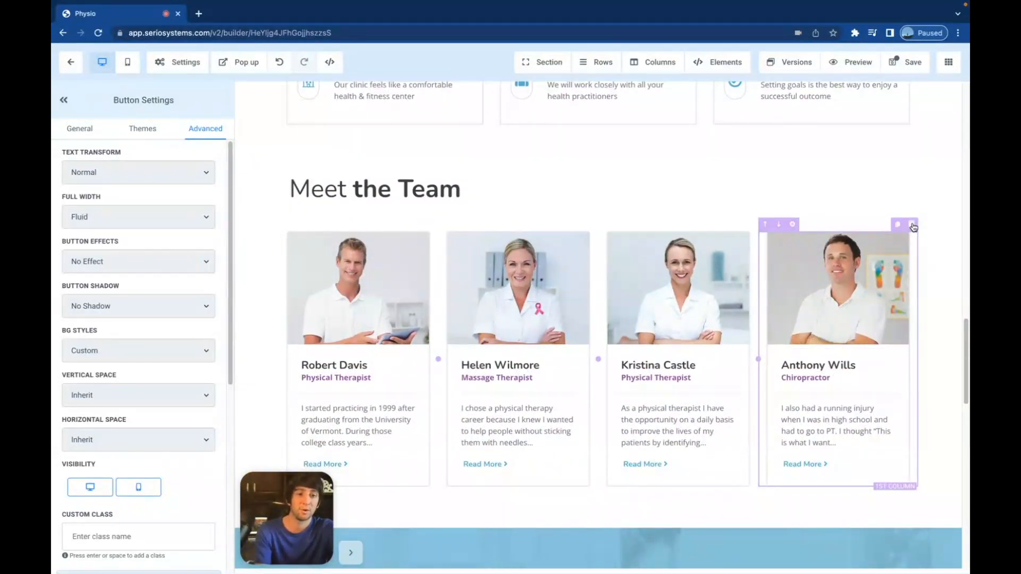
pyautogui.click(913, 225)
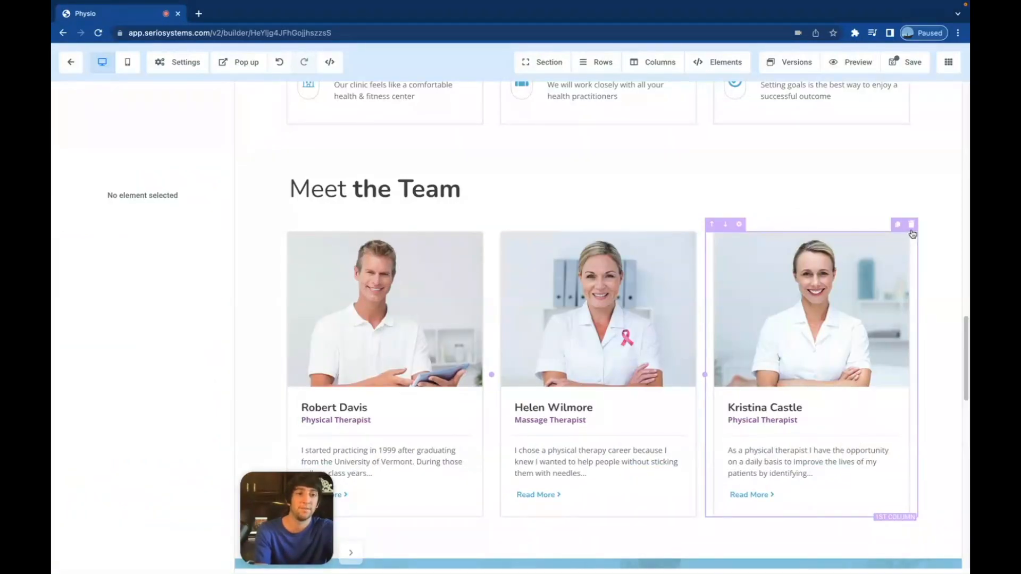
pyautogui.click(912, 225)
pyautogui.click(910, 224)
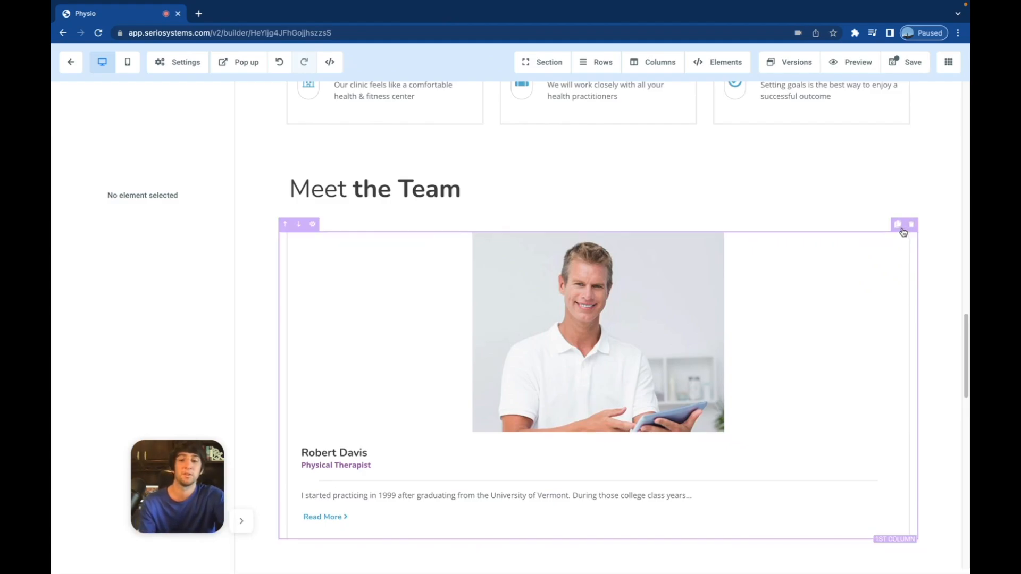
# - Duplicate the remaining profile column three times to make a row of four cards
pyautogui.click(900, 226)
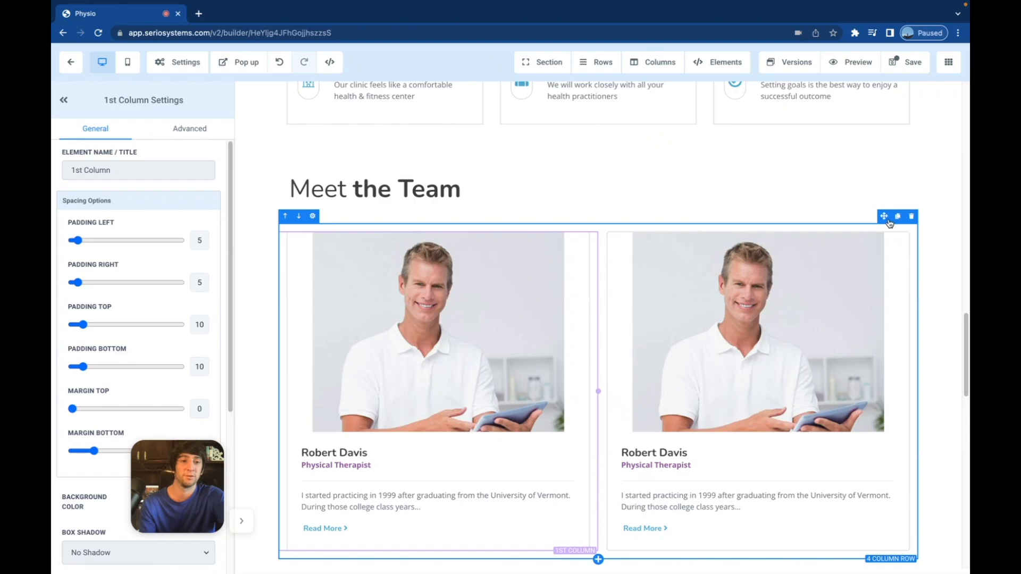
pyautogui.click(900, 228)
pyautogui.click(900, 228)
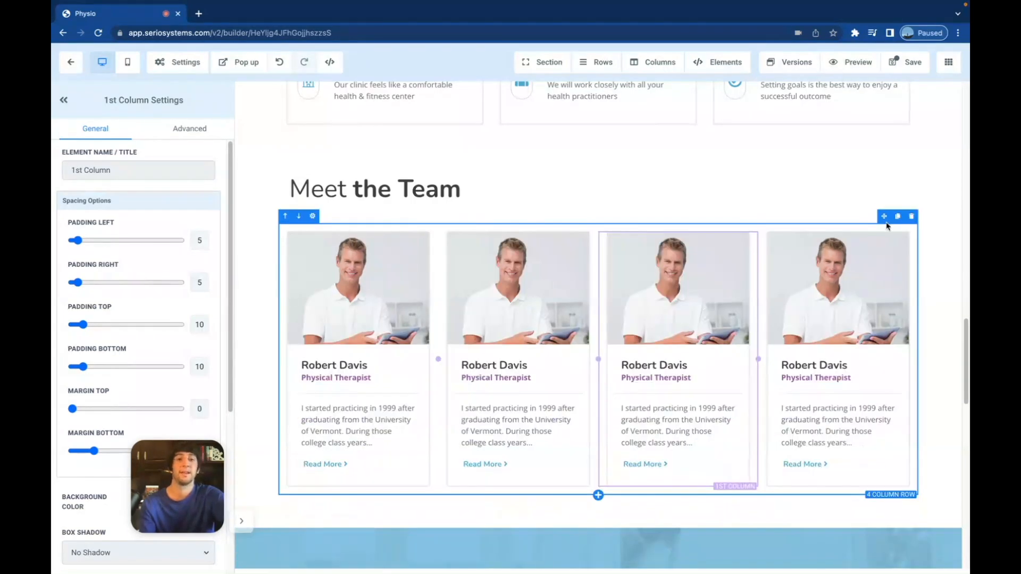
pyautogui.scroll(-1, 671, 341)
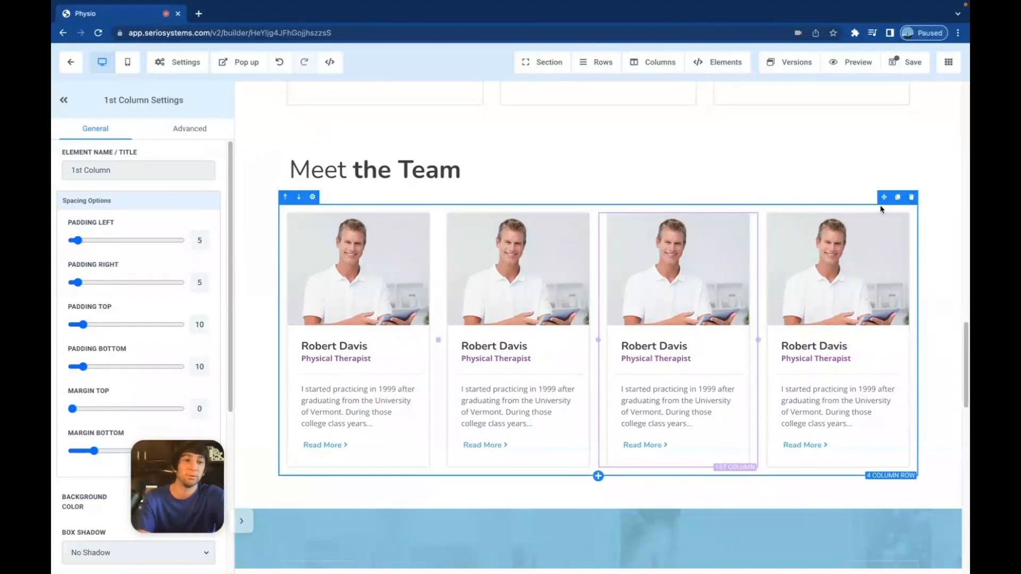
# - Duplicate the four-card team row to create a second identical row
pyautogui.click(898, 198)
pyautogui.scroll(-4, 707, 317)
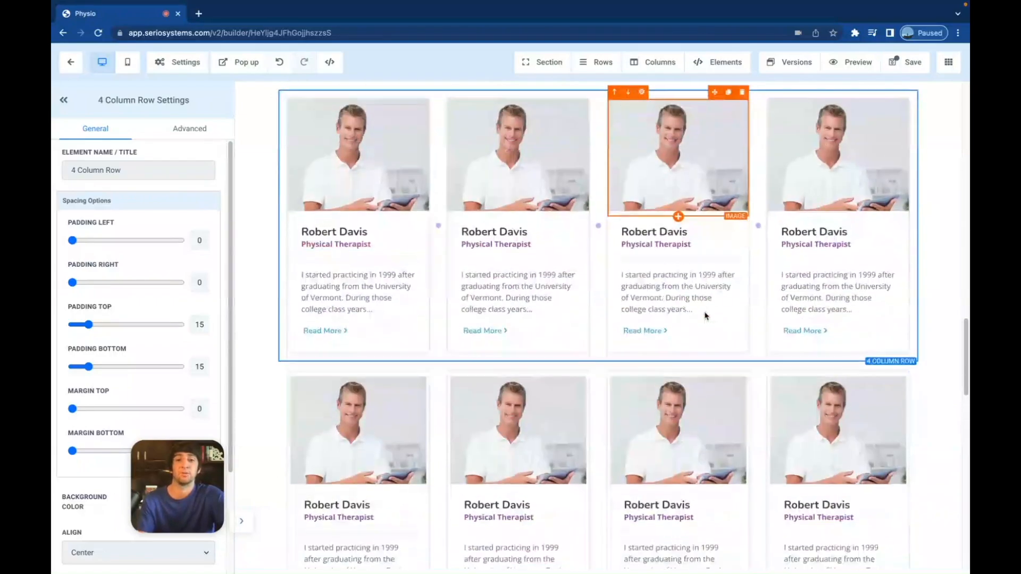
pyautogui.scroll(2, 708, 317)
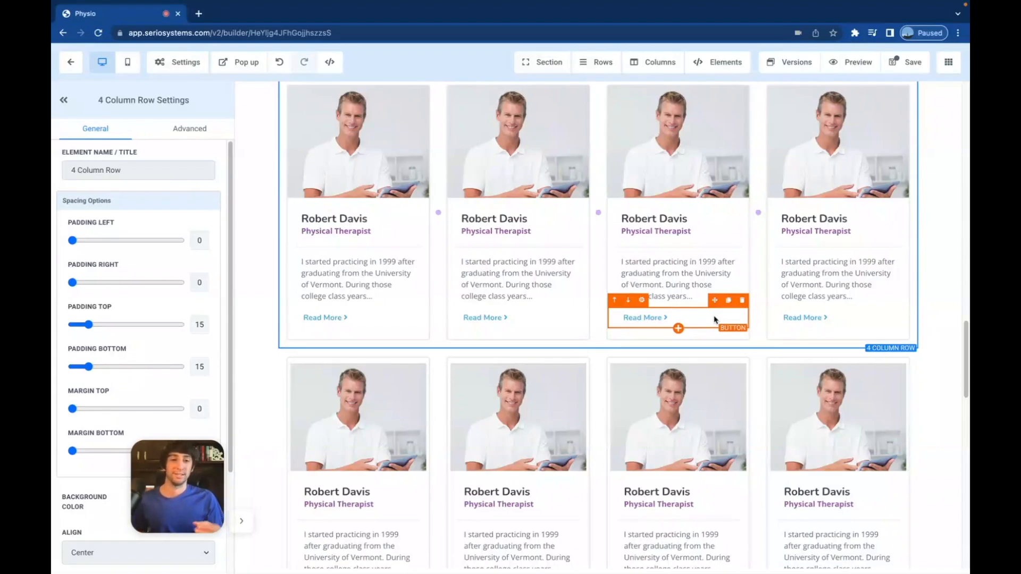
pyautogui.scroll(5, 715, 319)
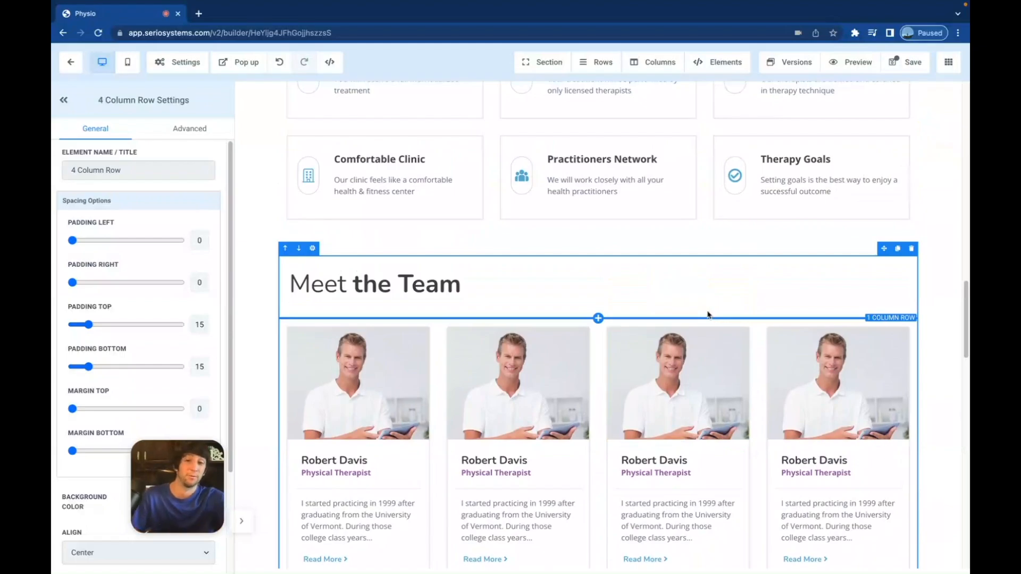
pyautogui.scroll(2, 713, 290)
pyautogui.scroll(-1, 636, 357)
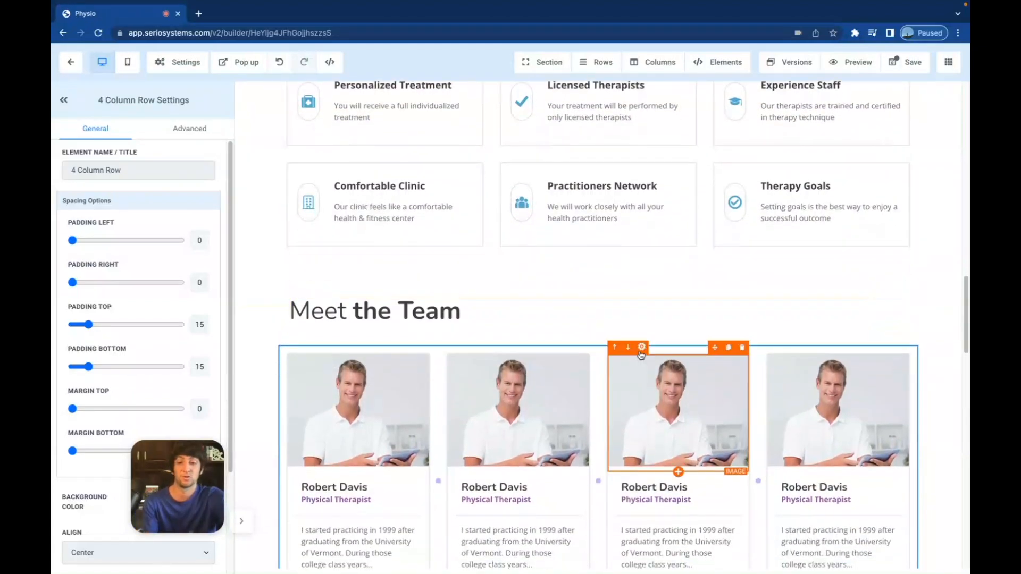
pyautogui.scroll(-5, 560, 375)
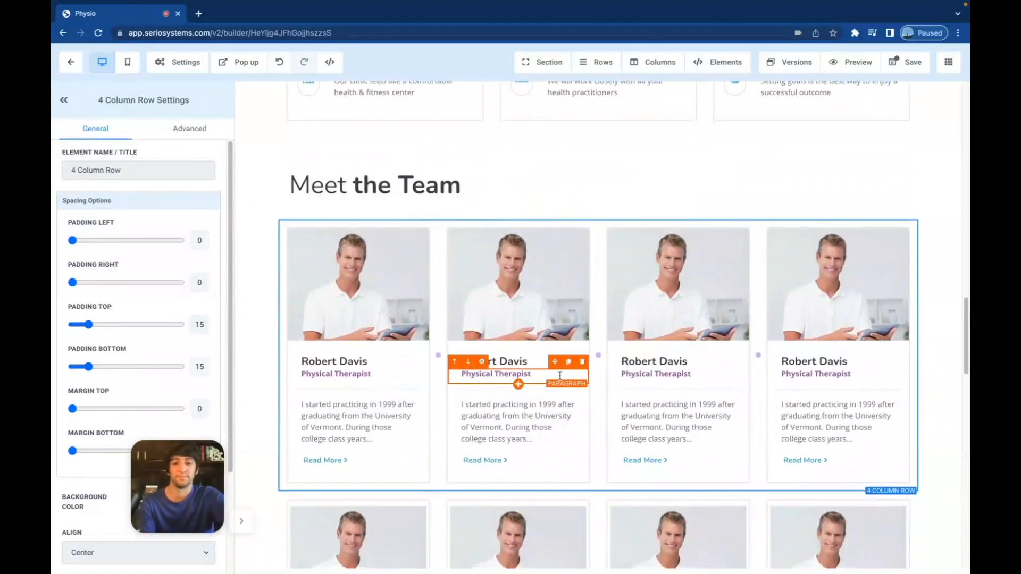
pyautogui.scroll(-6, 560, 376)
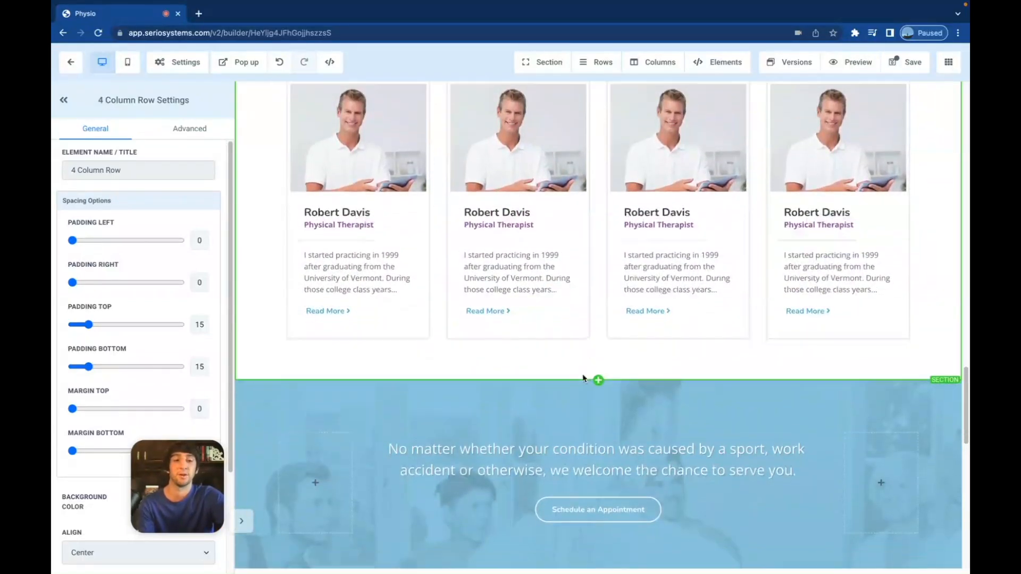
# - Scroll past the appointment banner and Client Testimonials down to the footer's social icons and contact details
pyautogui.scroll(-3, 583, 378)
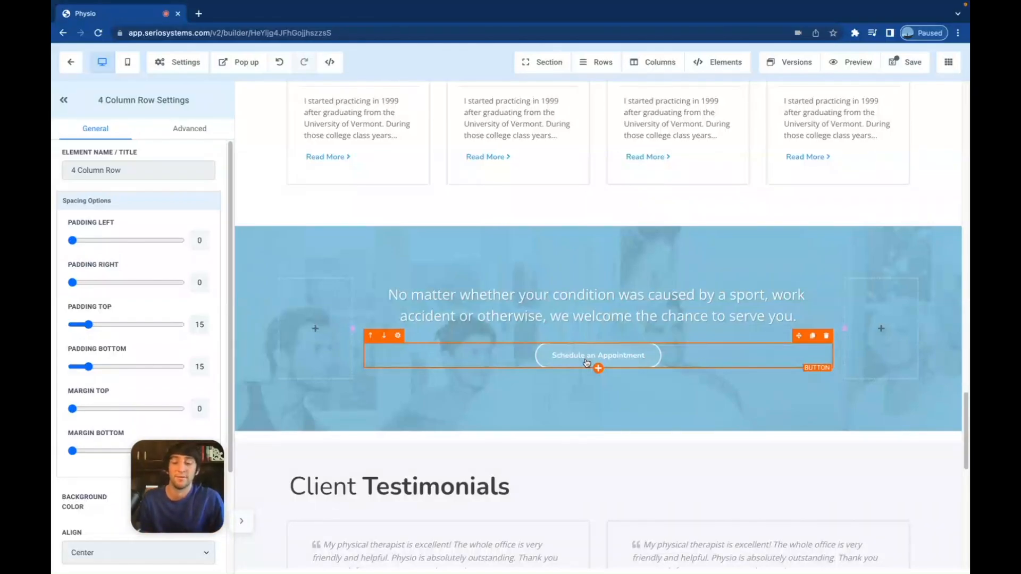
pyautogui.scroll(-3, 587, 363)
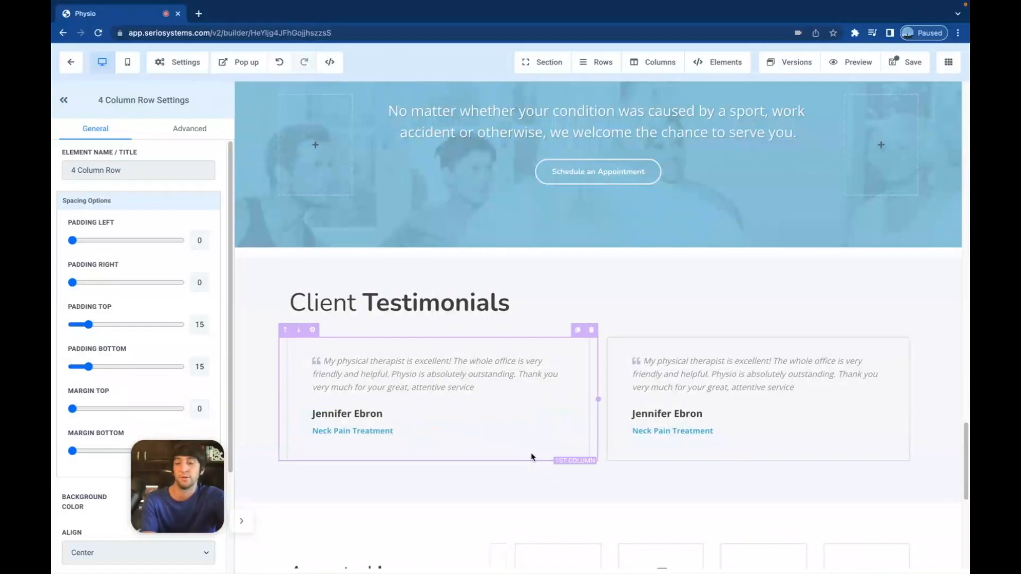
pyautogui.scroll(-1, 531, 457)
pyautogui.scroll(-2, 532, 411)
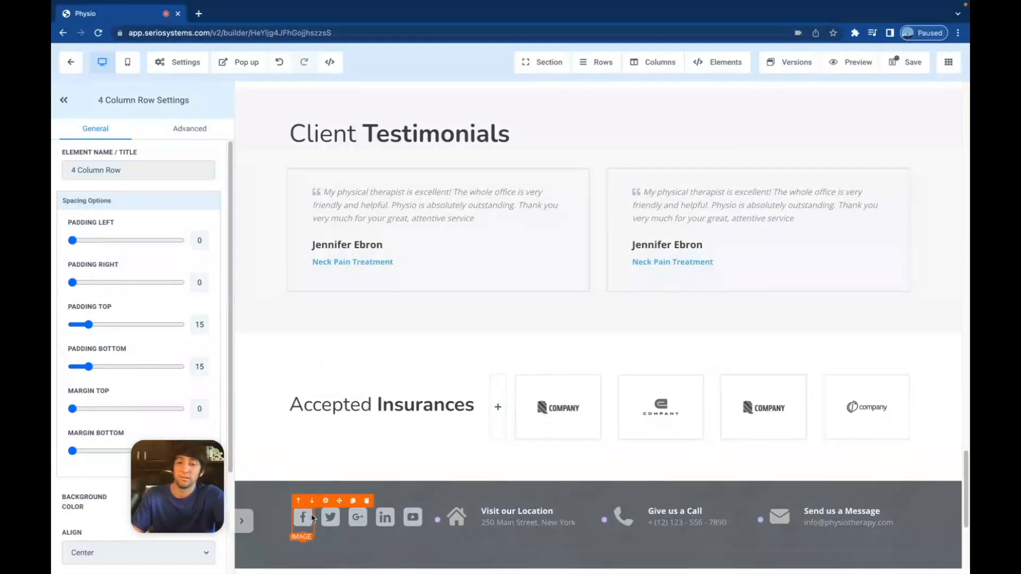
# - Inspect the link settings of the footer's YouTube, Google+ and Facebook icons
pyautogui.click(416, 520)
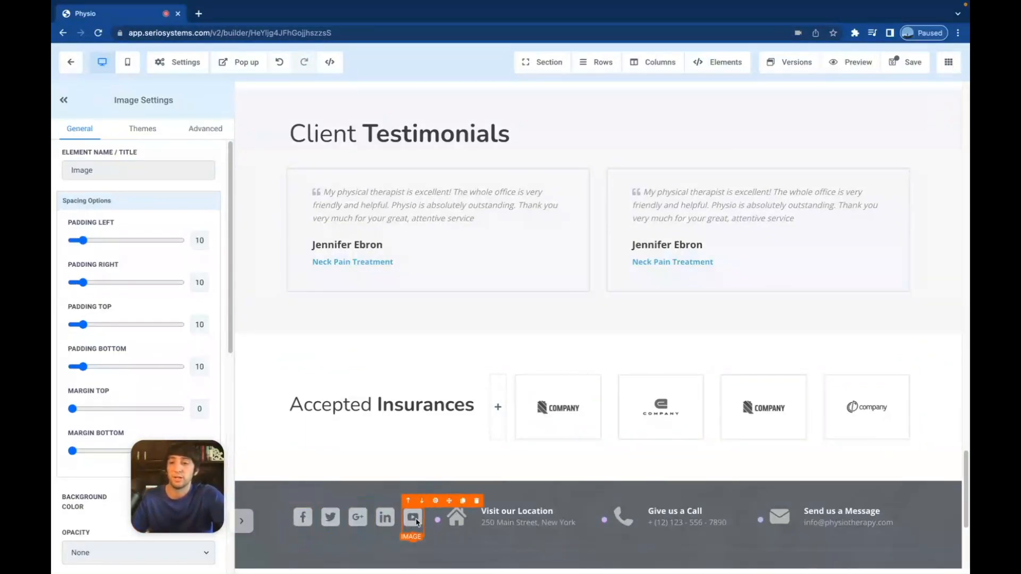
pyautogui.scroll(-8, 116, 416)
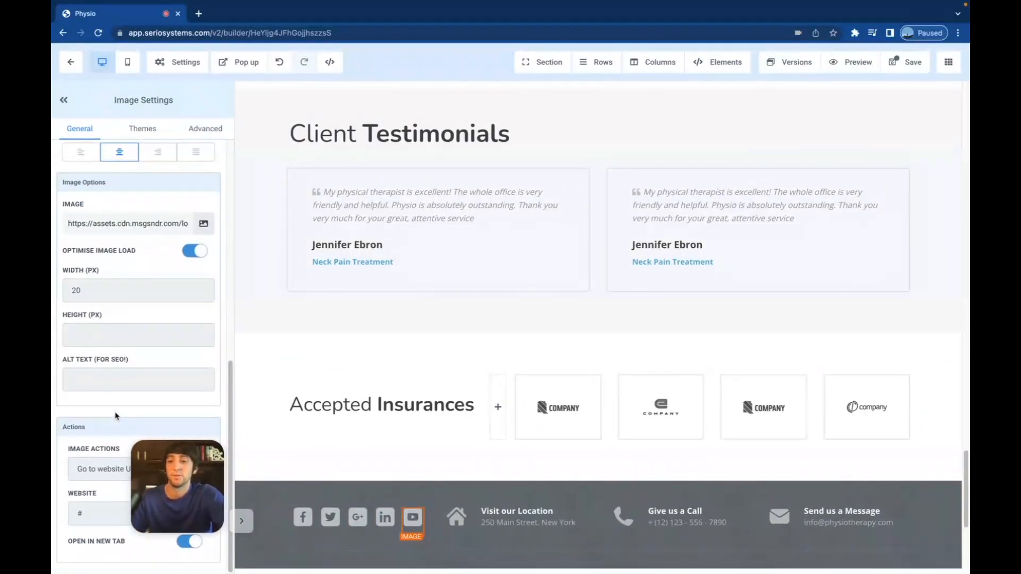
pyautogui.moveTo(173, 466); pyautogui.dragTo(138, 339)
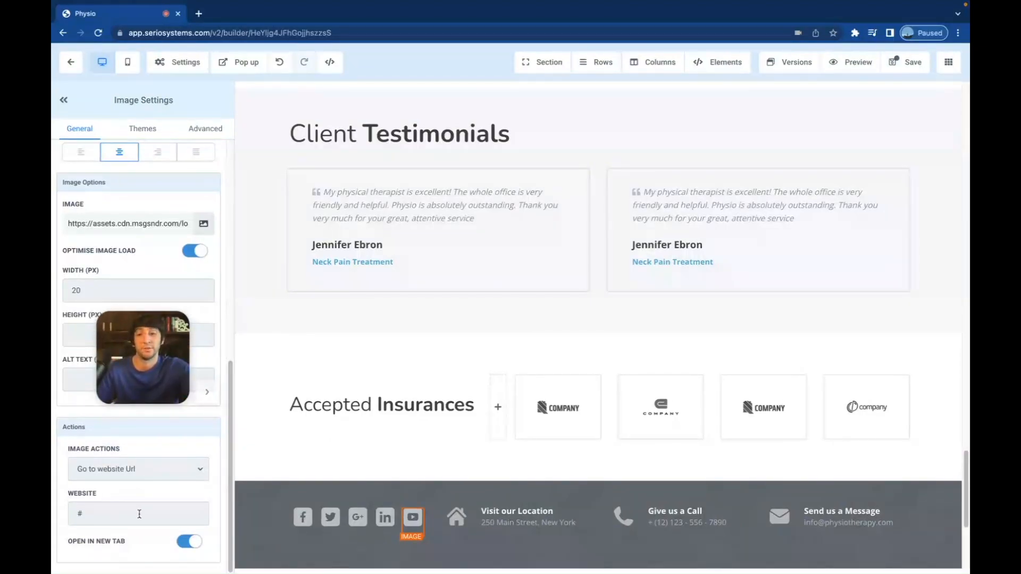
pyautogui.click(356, 523)
pyautogui.click(303, 518)
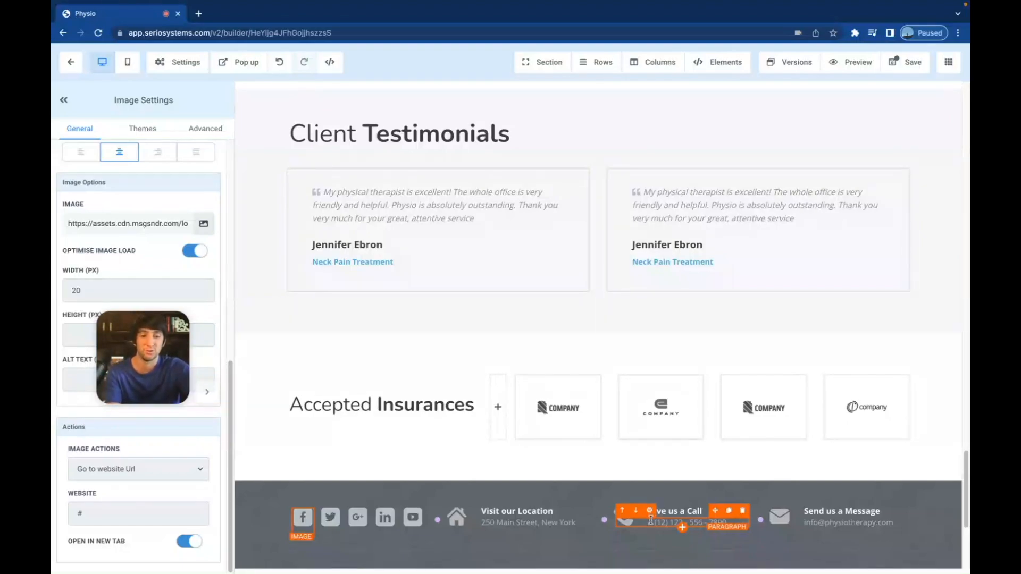
# - Select the footer phone number and begin adding a tel: link to it
pyautogui.moveTo(651, 521); pyautogui.dragTo(747, 523)
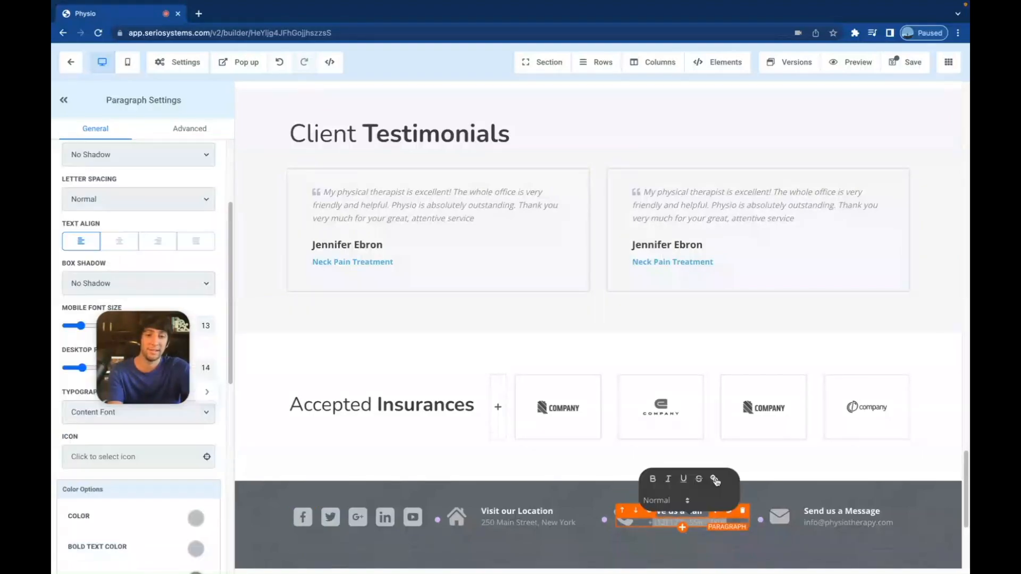
pyautogui.click(716, 479)
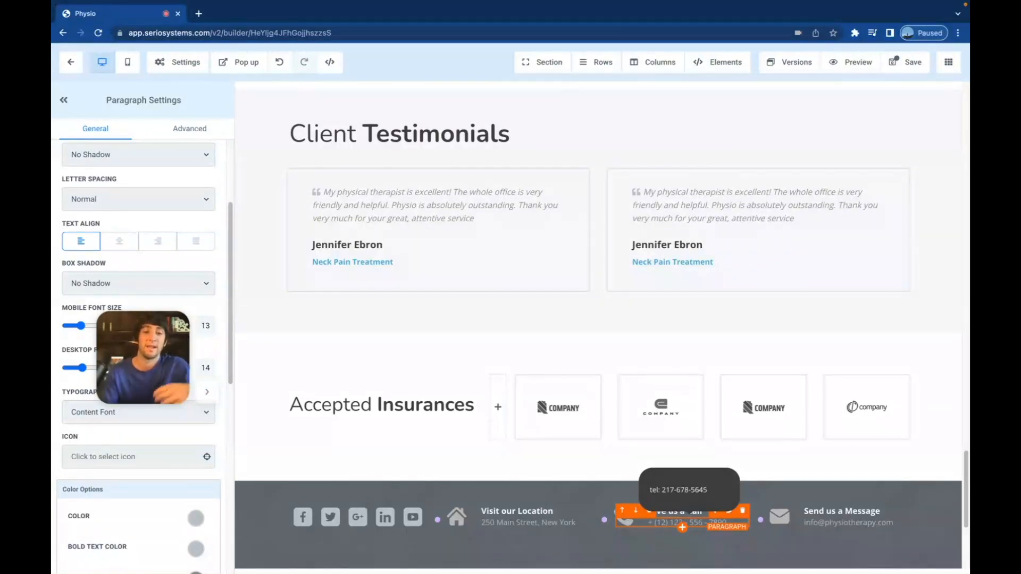
# - Close the phone link editor, reselect the phone paragraph, and collapse the Paragraph Settings panel
pyautogui.click(623, 462)
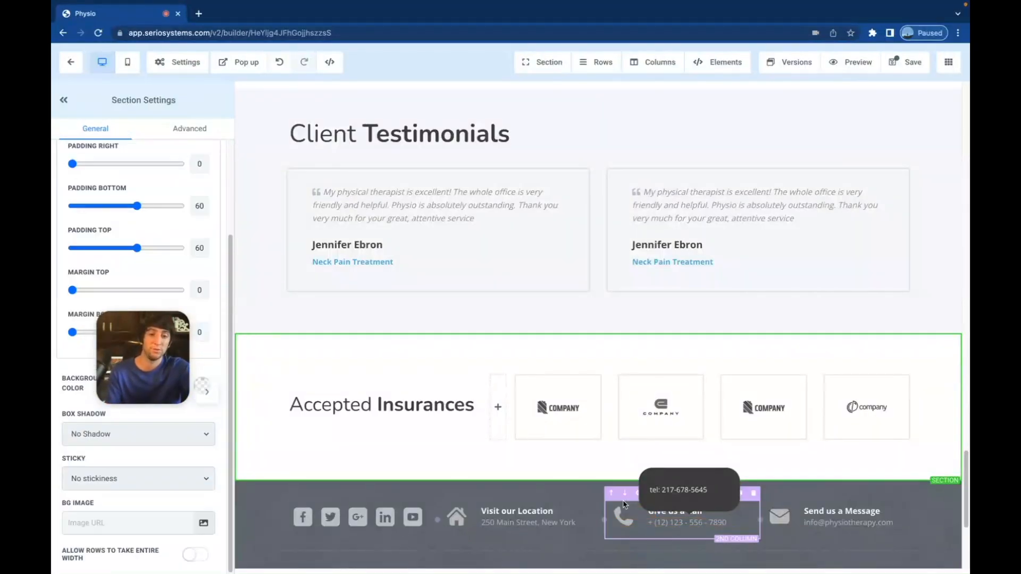
pyautogui.click(706, 523)
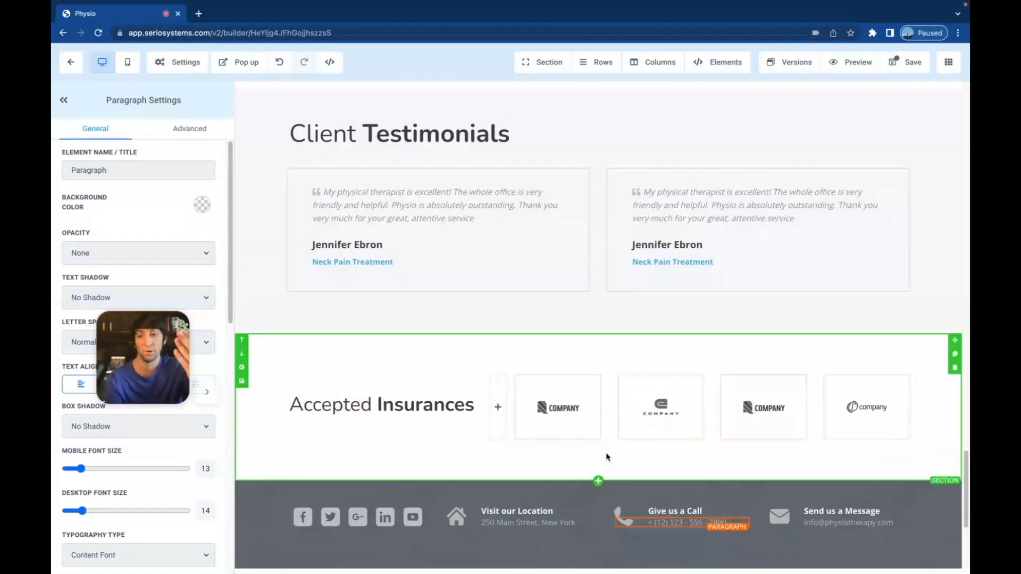
pyautogui.scroll(10, 620, 358)
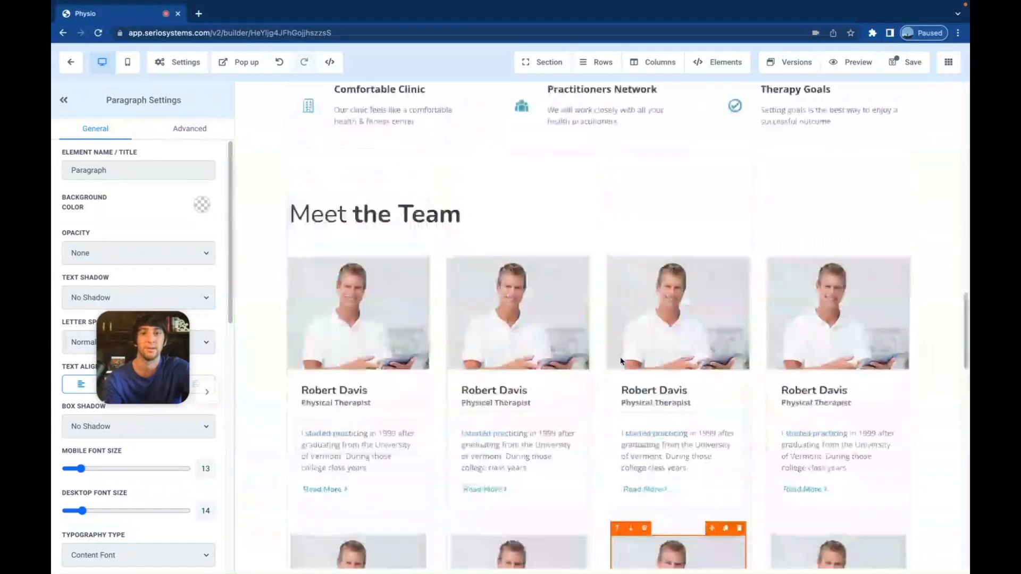
pyautogui.scroll(10, 620, 361)
pyautogui.scroll(-3, 620, 358)
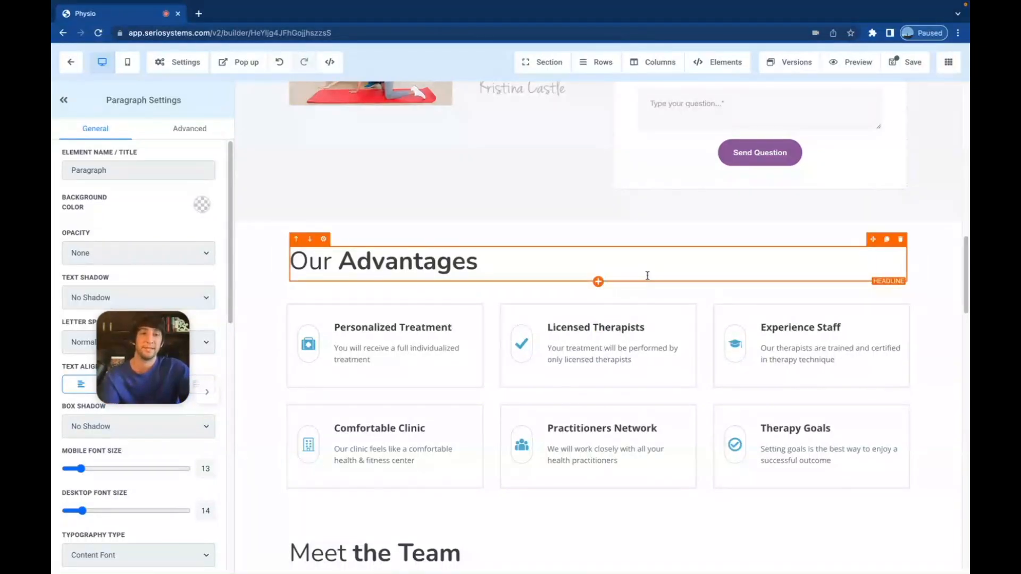
pyautogui.scroll(5, 648, 275)
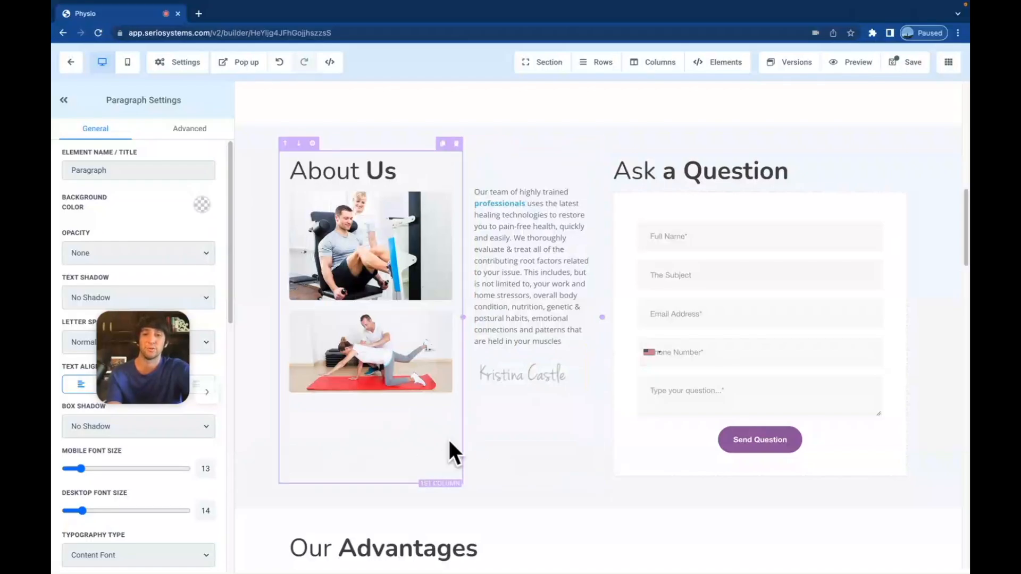
pyautogui.click(64, 100)
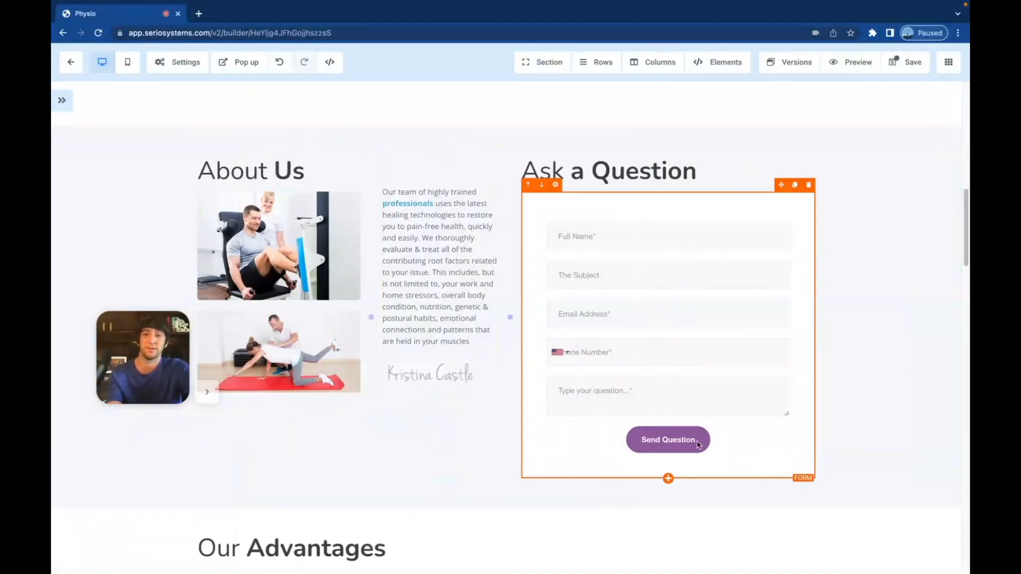
# - Reopen the settings panel, switch to the mobile preview, and scroll to the Clinical Pilates card
pyautogui.click(62, 100)
pyautogui.click(128, 62)
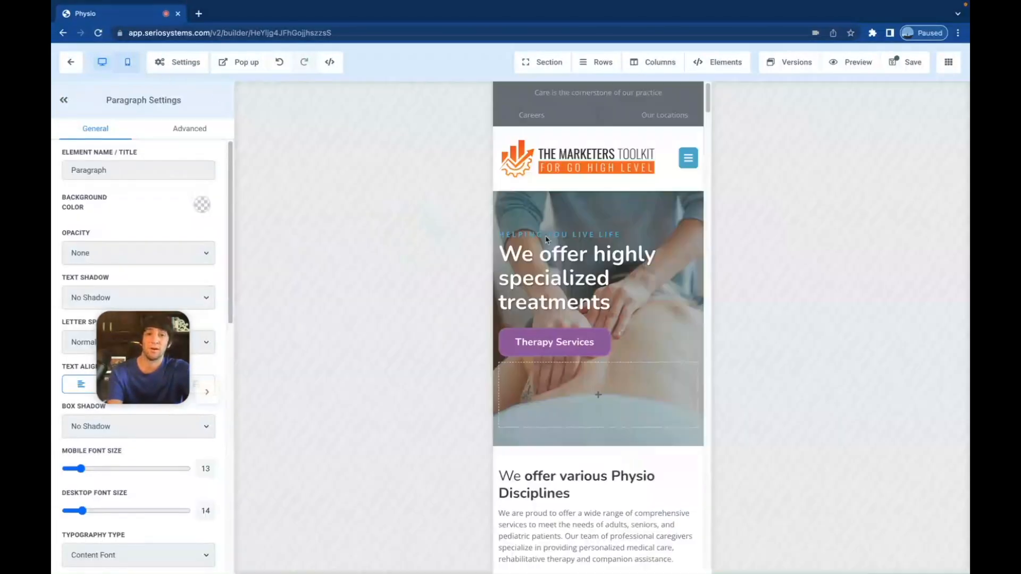
pyautogui.scroll(-3, 620, 336)
pyautogui.scroll(-10, 619, 336)
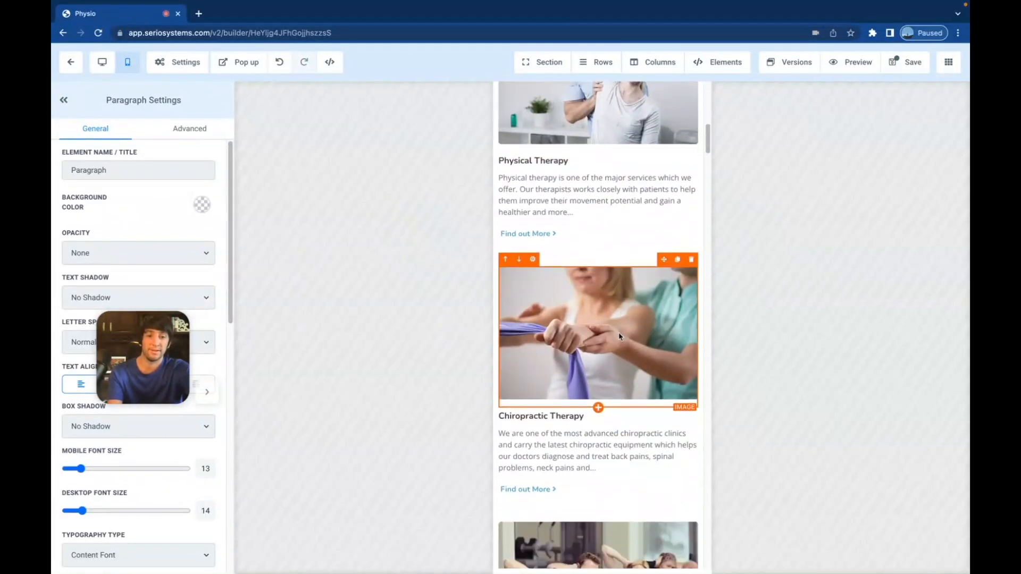
pyautogui.scroll(-3, 625, 377)
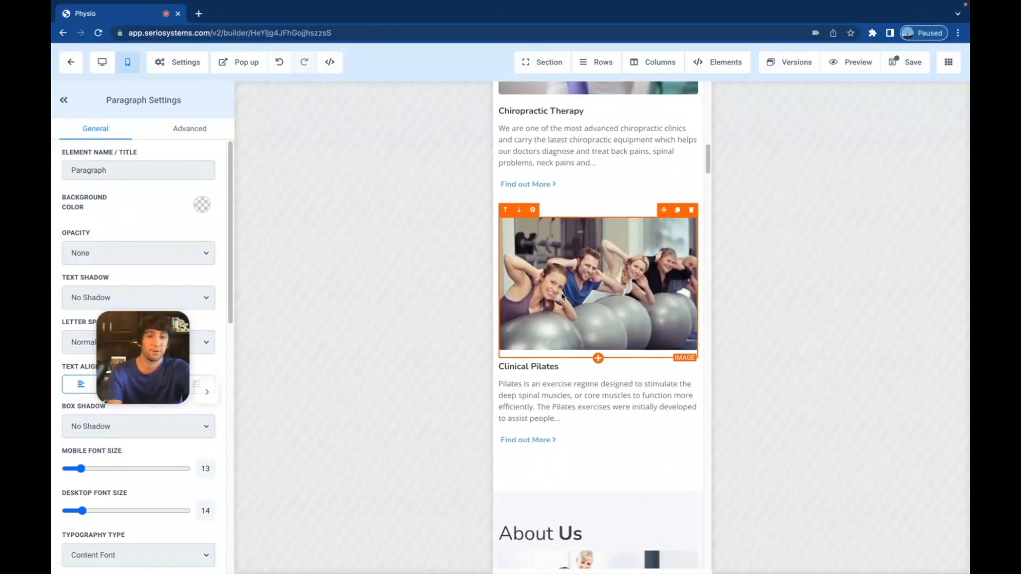
pyautogui.scroll(-7, 568, 418)
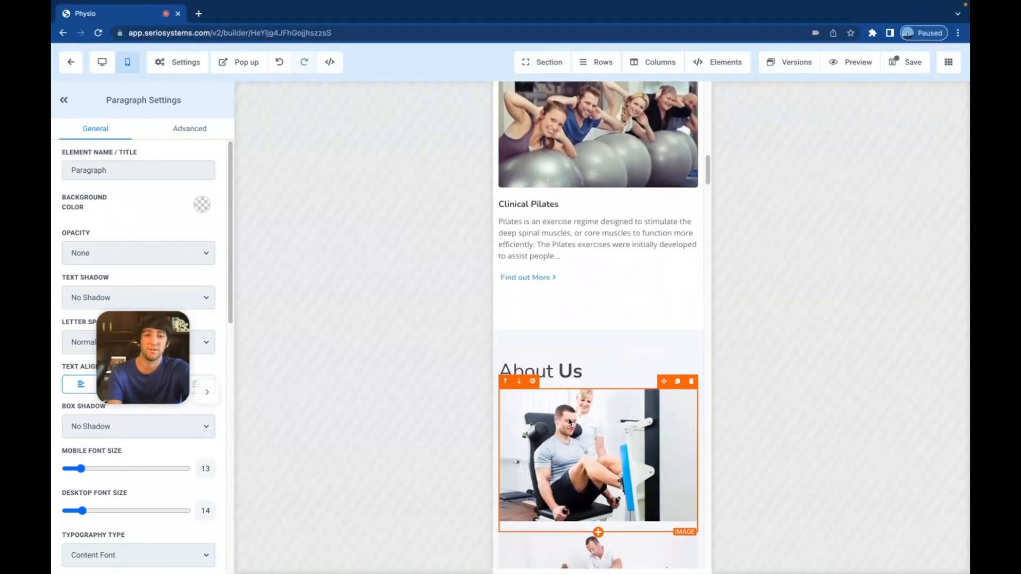
pyautogui.scroll(-4, 569, 415)
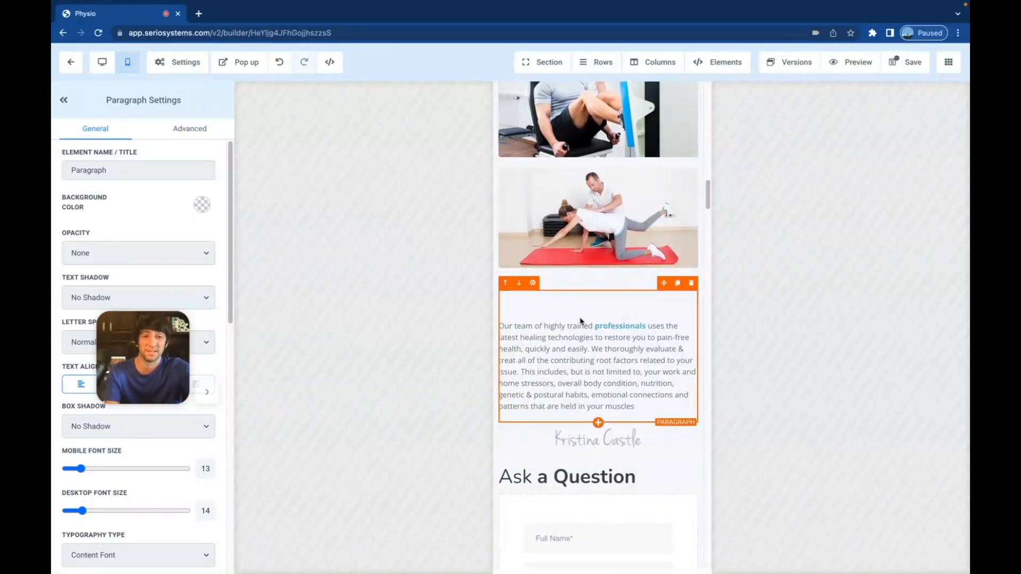
pyautogui.scroll(3, 579, 324)
pyautogui.scroll(4, 575, 414)
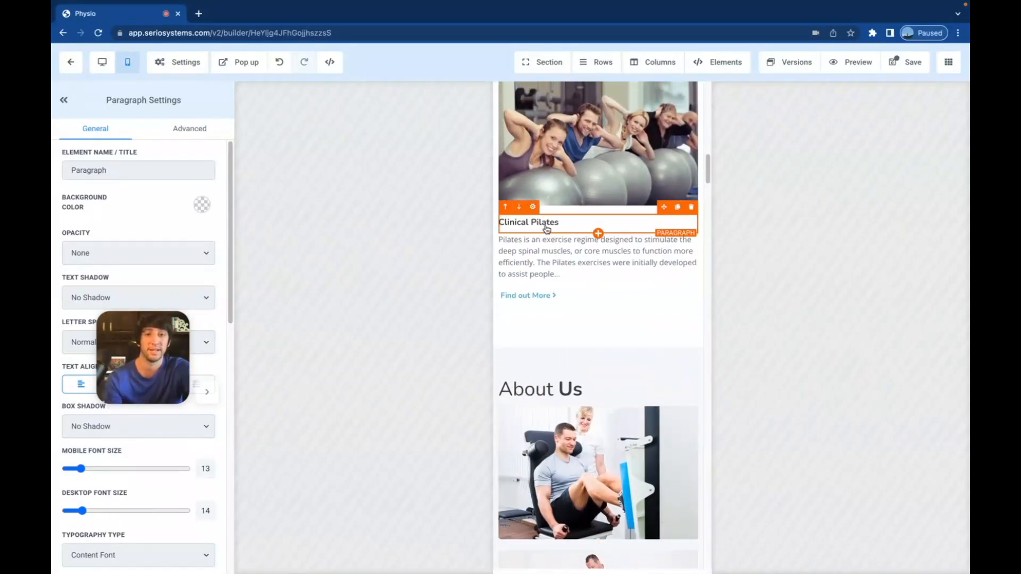
# - Duplicate the Clinical Pilates heading and move the copy into About Us below the pilates image
pyautogui.click(678, 208)
pyautogui.moveTo(664, 226); pyautogui.dragTo(661, 505)
pyautogui.scroll(-5, 661, 505)
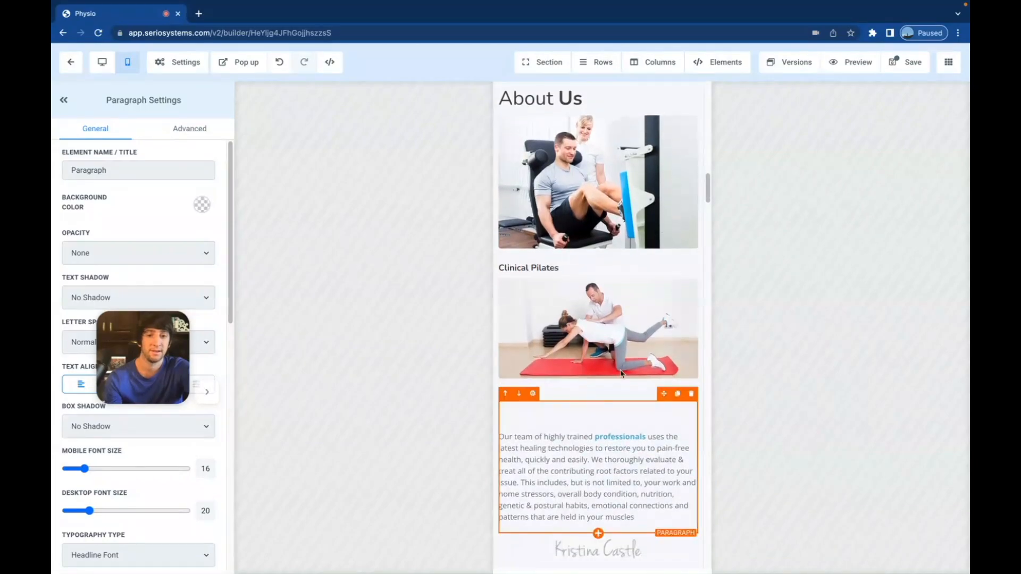
pyautogui.moveTo(665, 254); pyautogui.dragTo(652, 385)
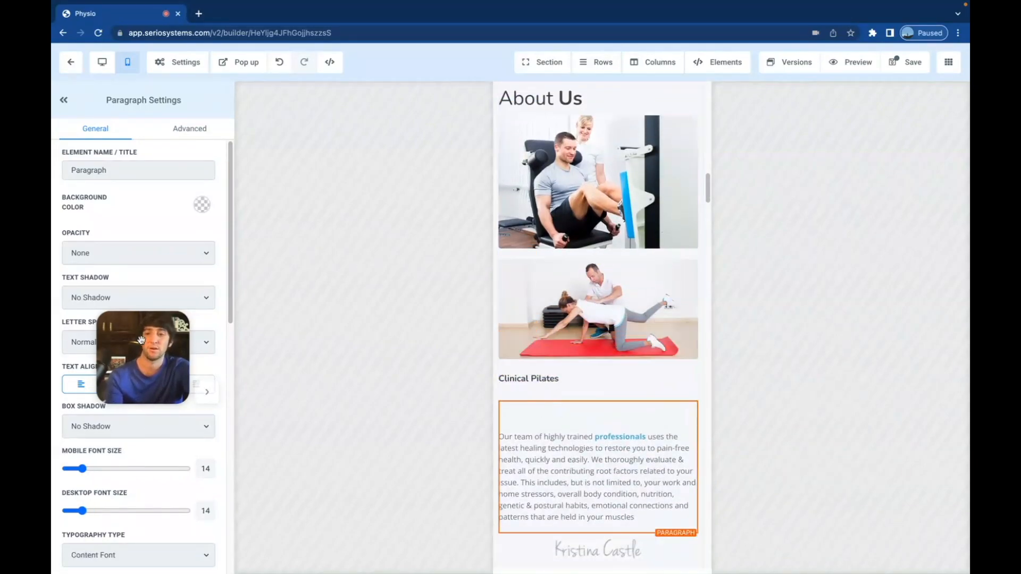
# - Set the About Us paragraph's top padding to 0 and place the heading directly above it
pyautogui.moveTo(143, 340); pyautogui.dragTo(293, 488)
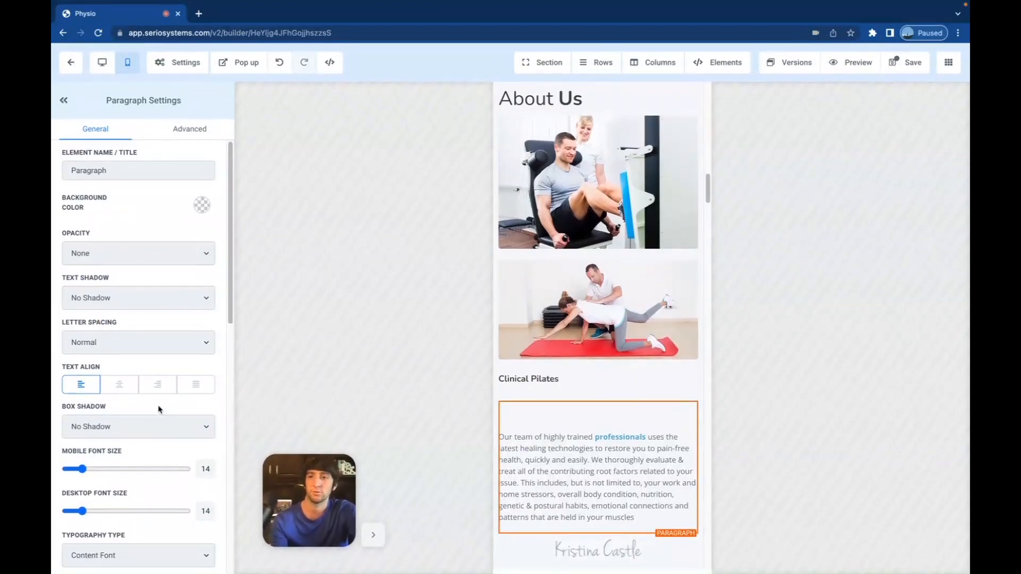
pyautogui.scroll(-5, 163, 416)
pyautogui.scroll(-6, 152, 397)
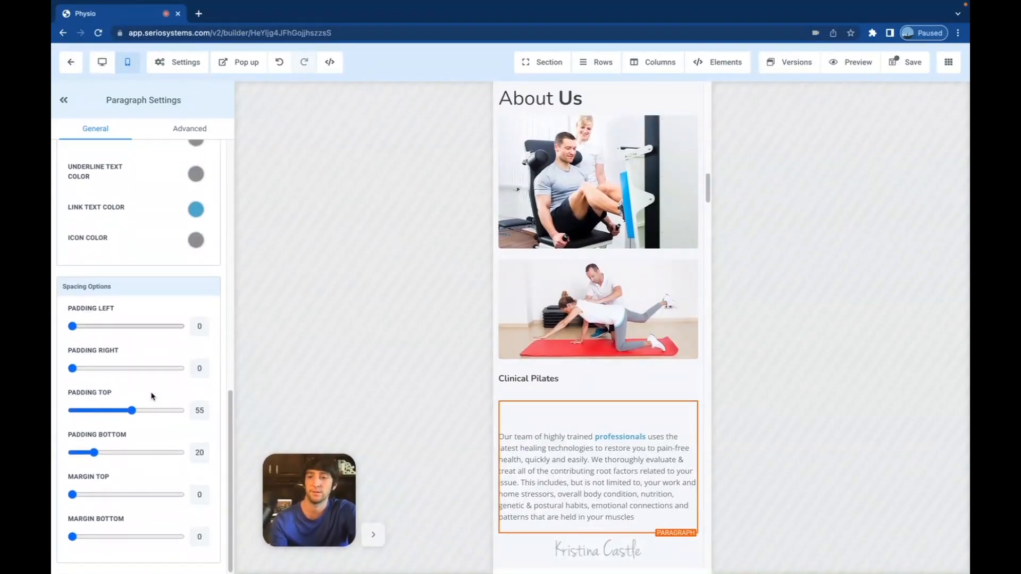
pyautogui.moveTo(132, 411); pyautogui.dragTo(70, 411)
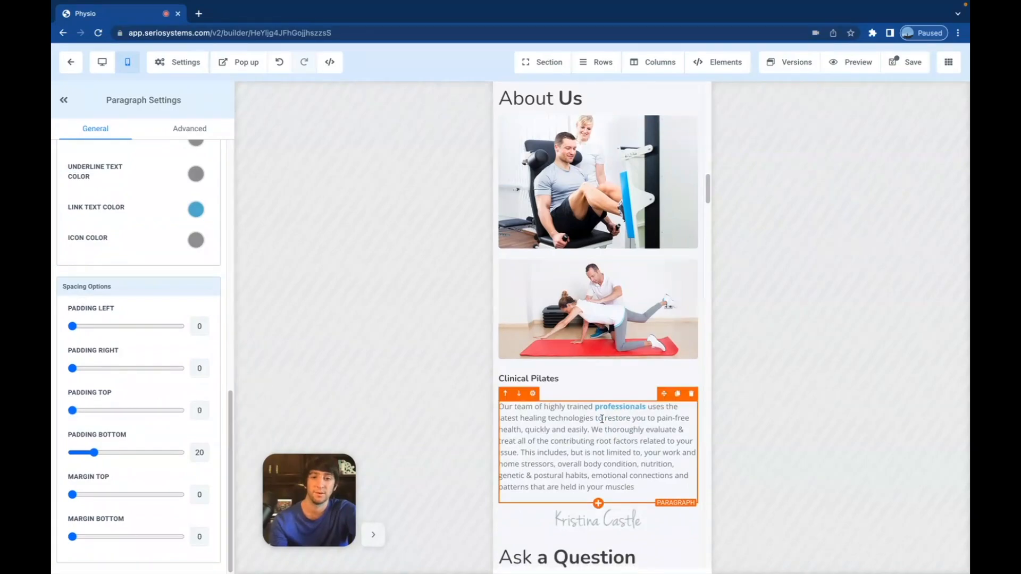
pyautogui.moveTo(665, 364); pyautogui.dragTo(659, 433)
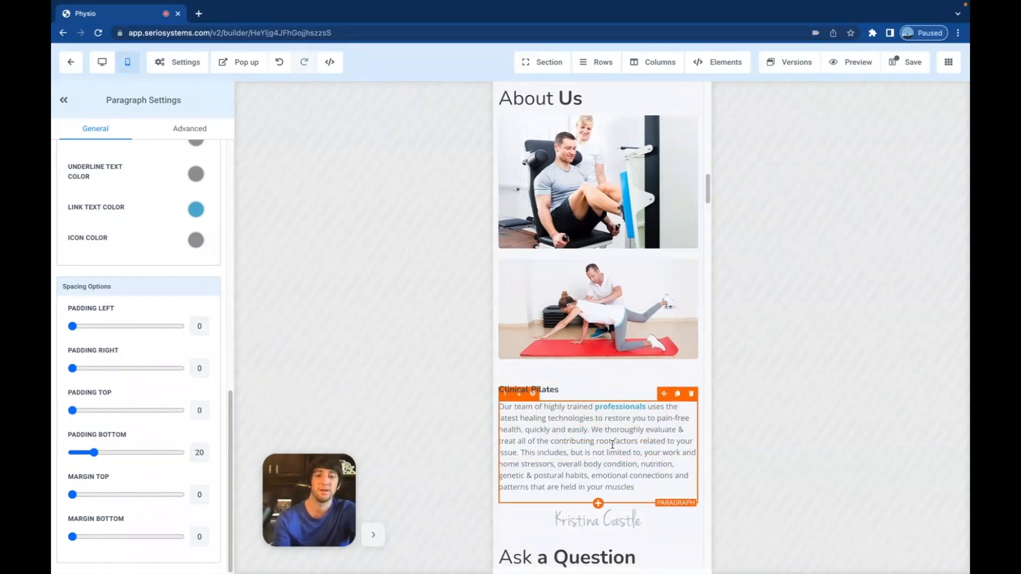
pyautogui.scroll(-3, 611, 445)
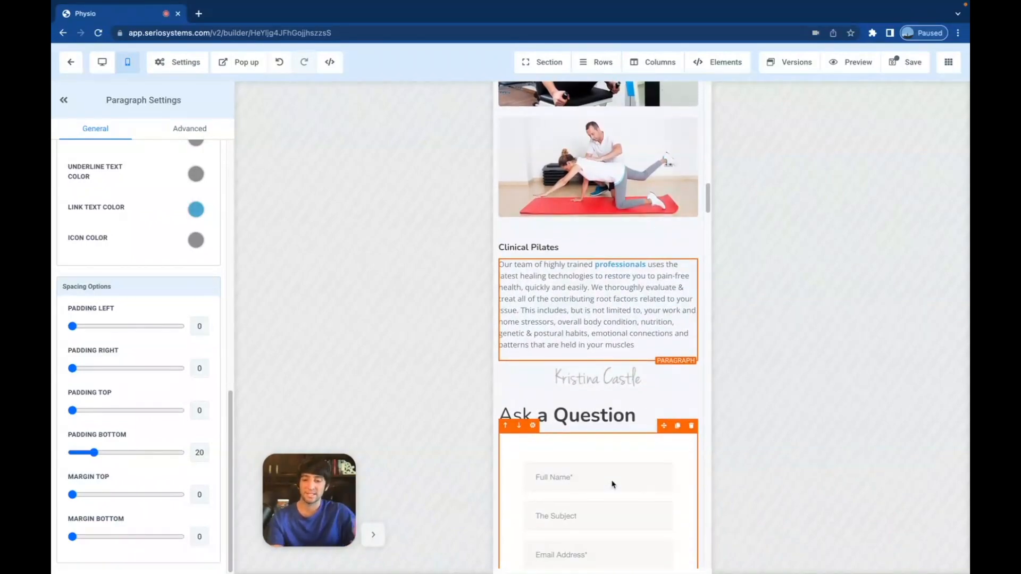
pyautogui.scroll(1, 612, 484)
pyautogui.scroll(10, 612, 484)
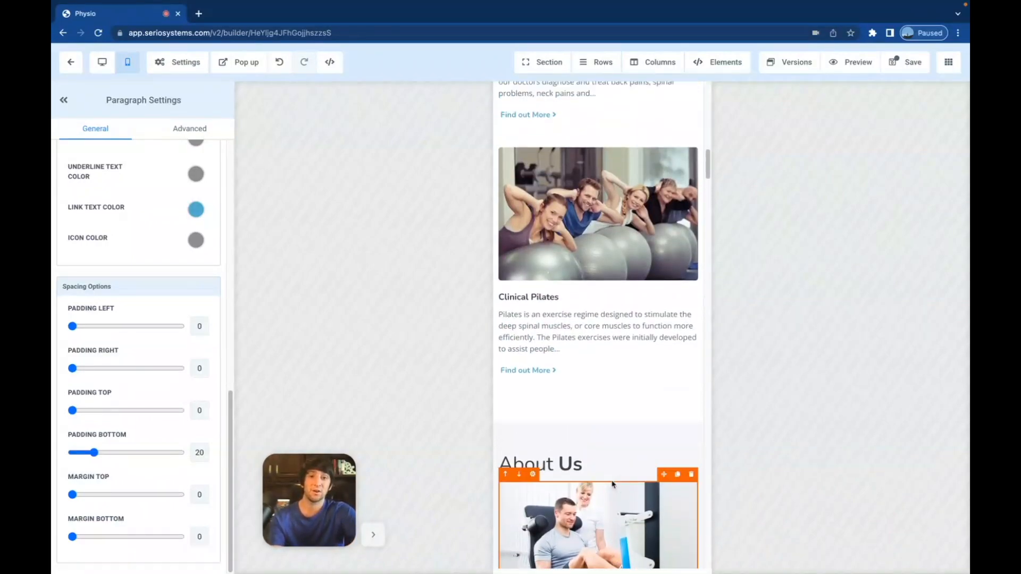
pyautogui.scroll(6, 612, 484)
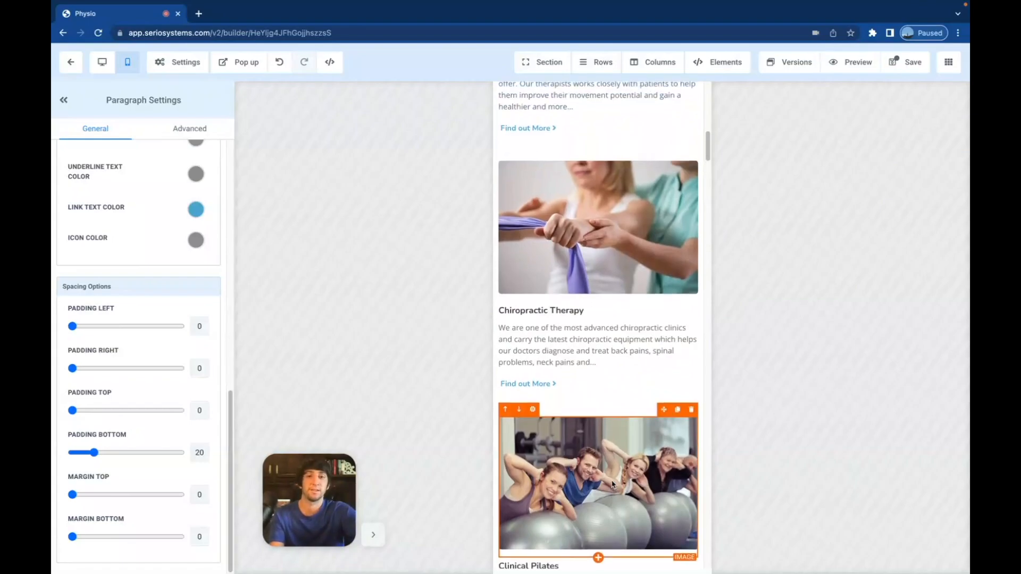
pyautogui.scroll(10, 612, 484)
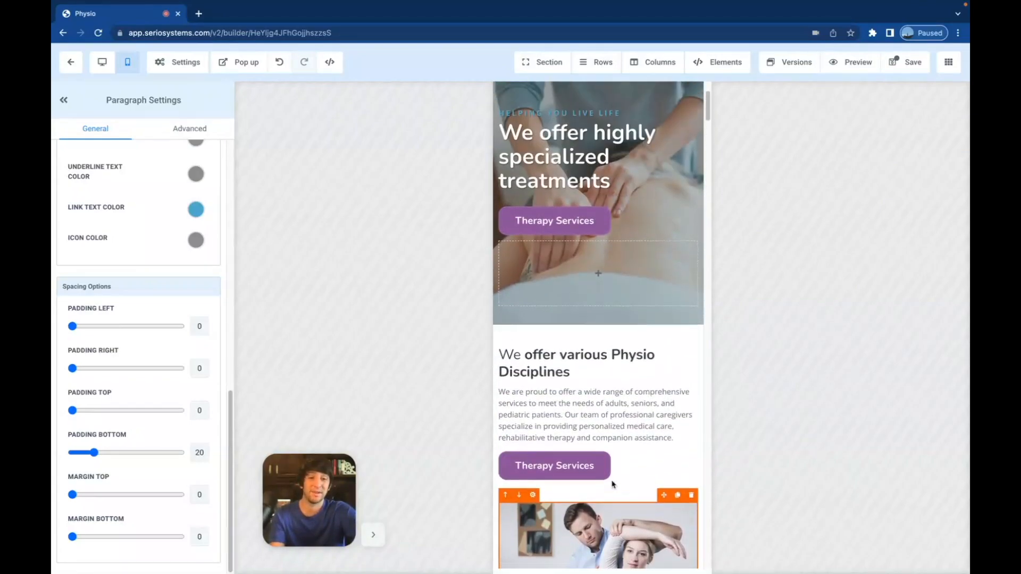
pyautogui.scroll(-9, 642, 374)
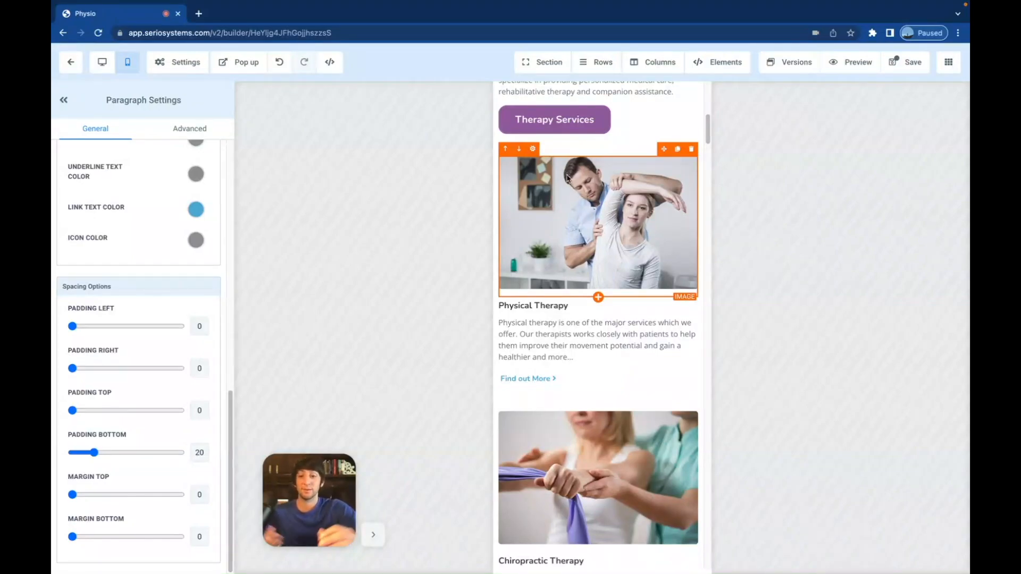
pyautogui.scroll(-1, 574, 215)
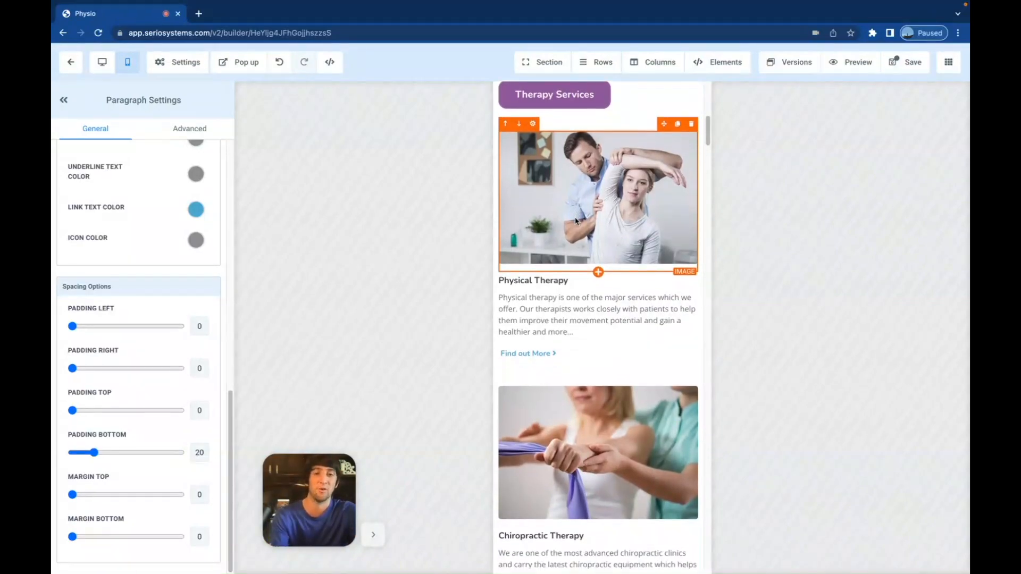
pyautogui.scroll(2, 583, 255)
pyautogui.scroll(-1, 584, 271)
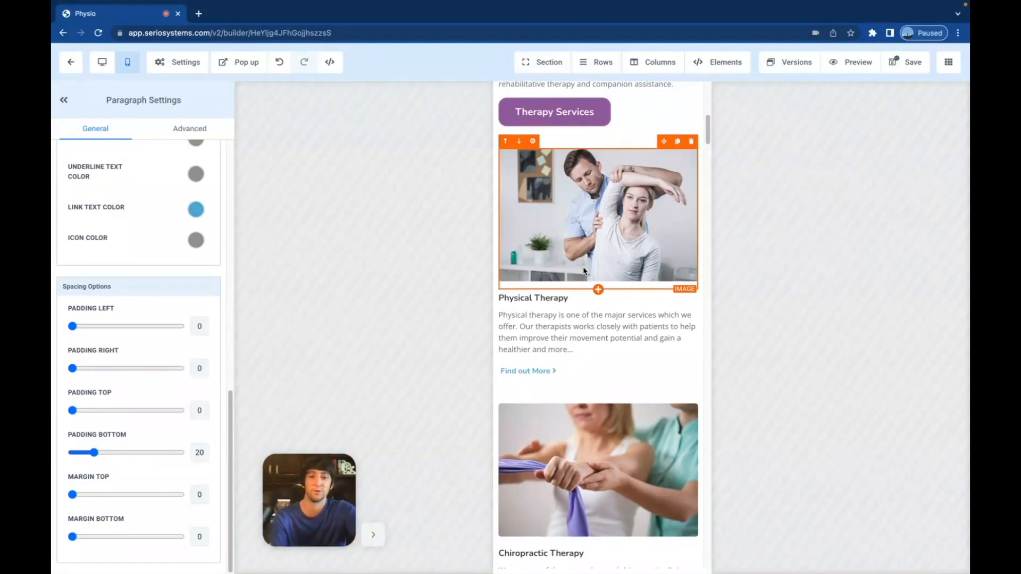
pyautogui.scroll(-10, 584, 271)
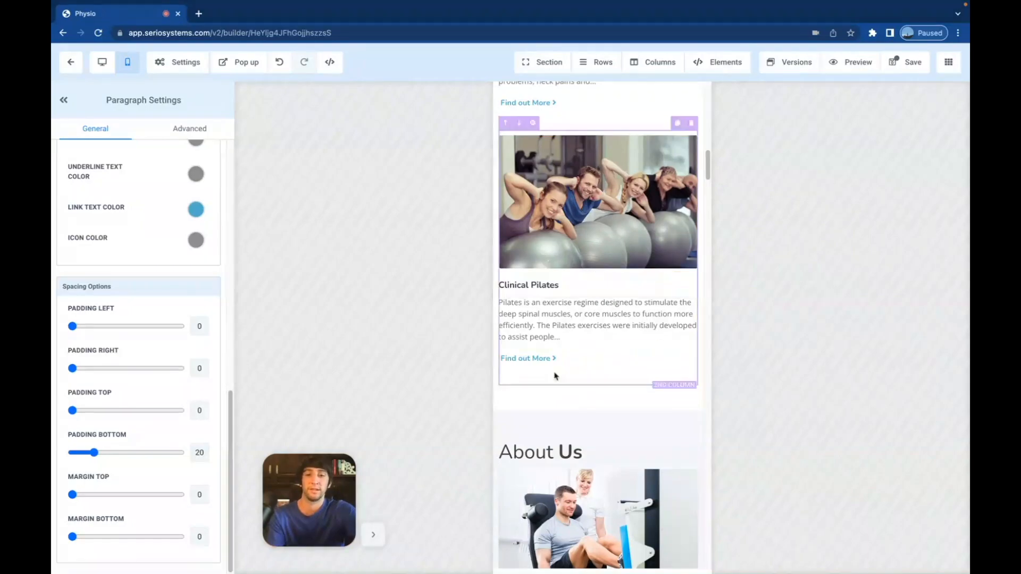
pyautogui.click(552, 400)
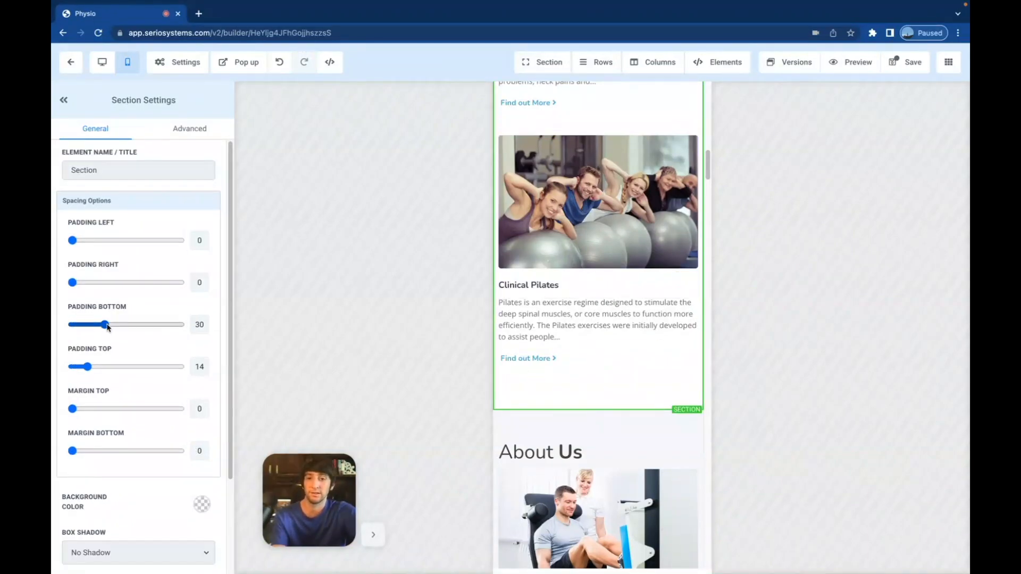
# - Reduce the section's bottom padding and remove the Clinical Pilates column's bottom margin
pyautogui.moveTo(105, 324); pyautogui.dragTo(64, 328)
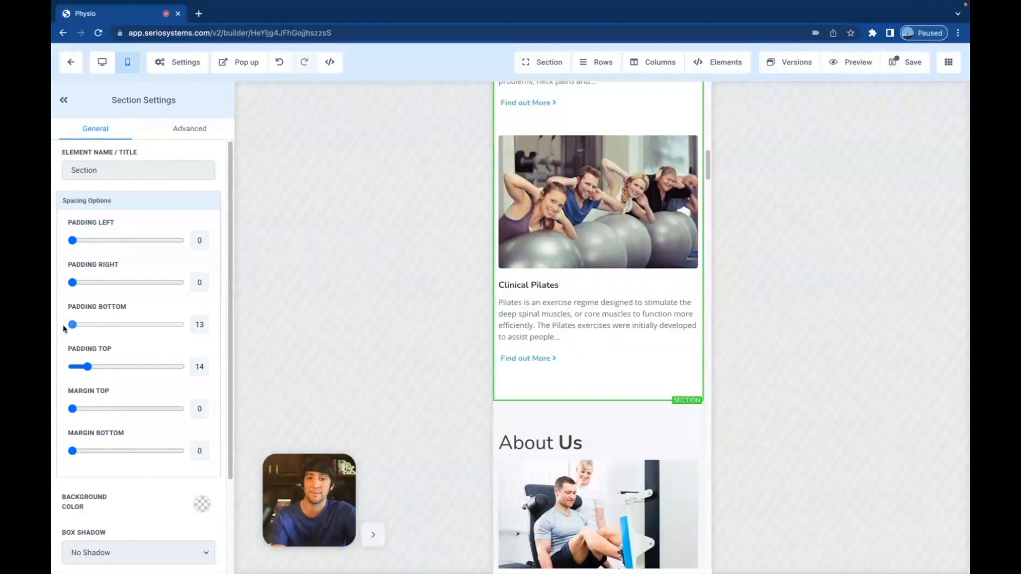
pyautogui.click(529, 380)
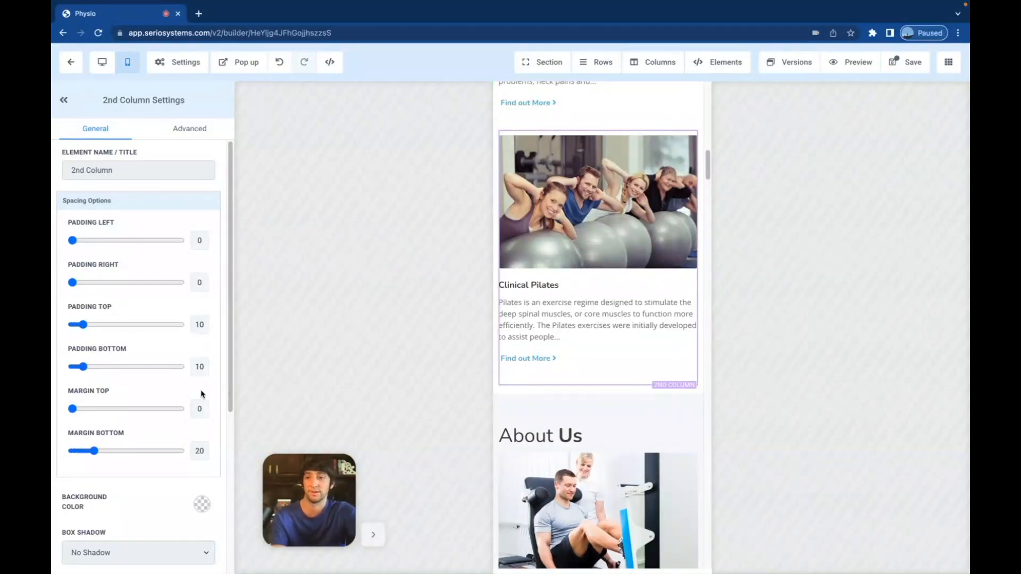
pyautogui.moveTo(94, 451); pyautogui.dragTo(65, 454)
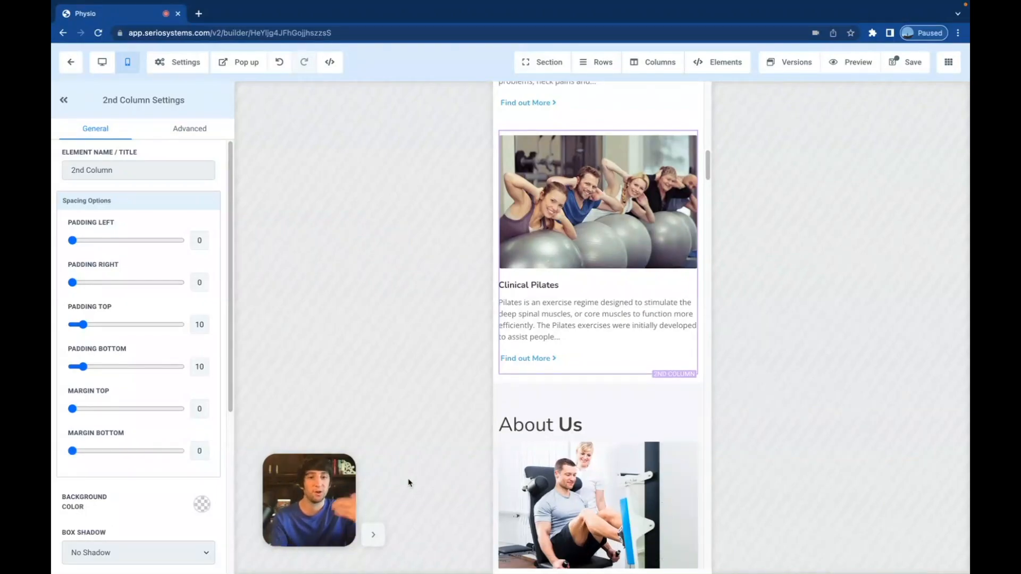
# - Scroll the mobile page past the team cards and appointment banner to Client Testimonials
pyautogui.scroll(-8, 553, 435)
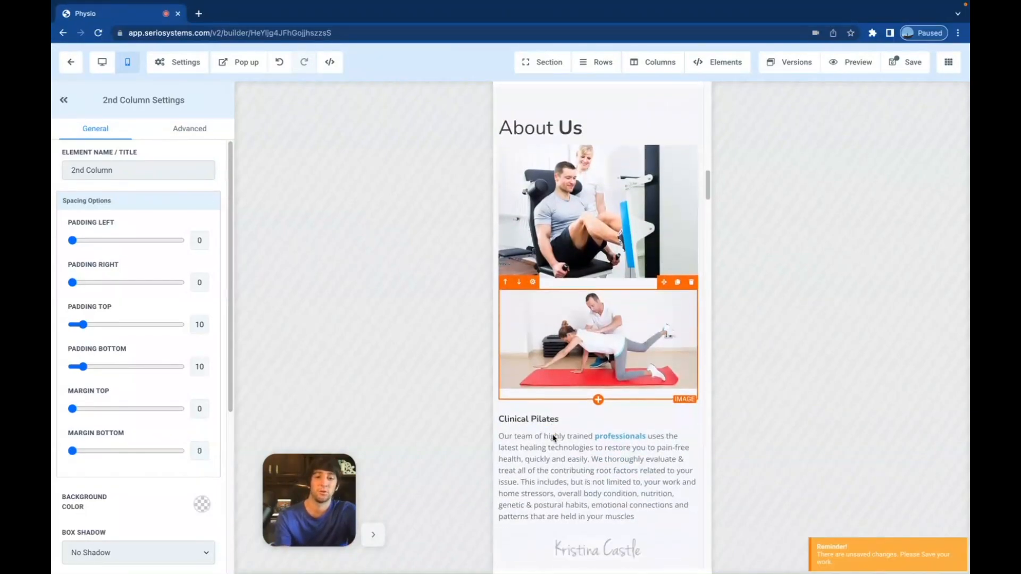
pyautogui.scroll(-10, 554, 435)
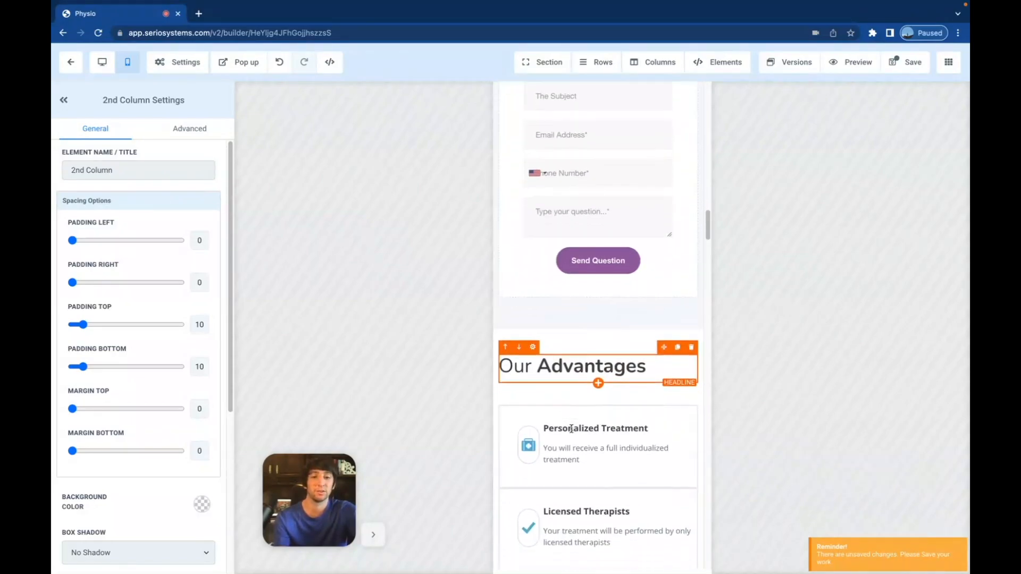
pyautogui.scroll(-10, 572, 432)
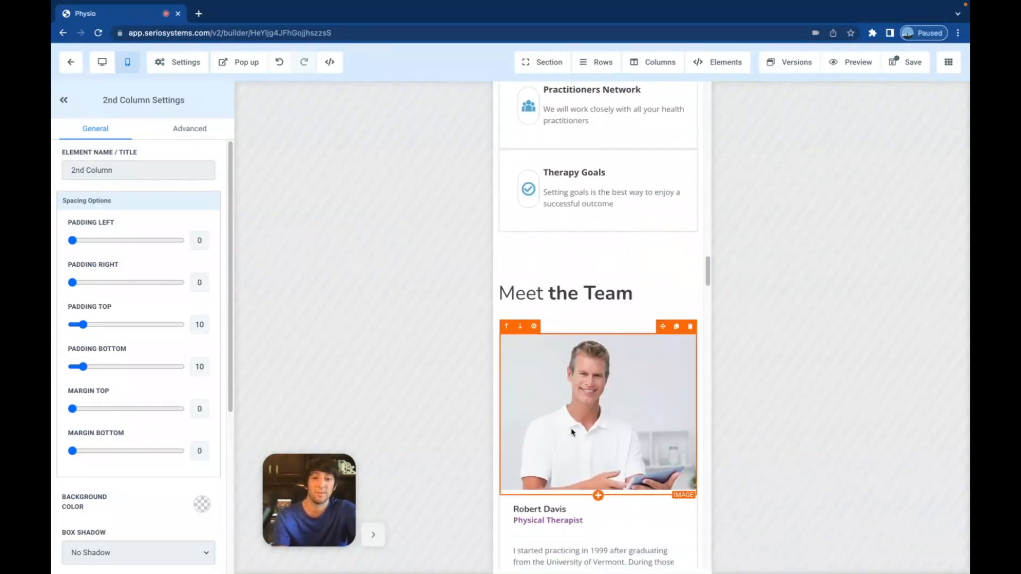
pyautogui.scroll(-6, 571, 429)
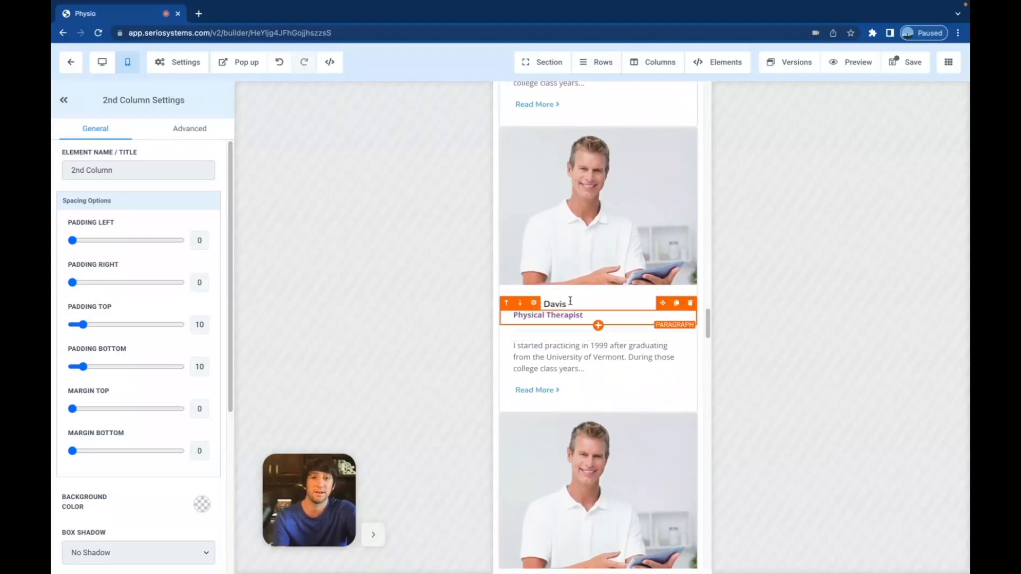
pyautogui.scroll(-13, 591, 313)
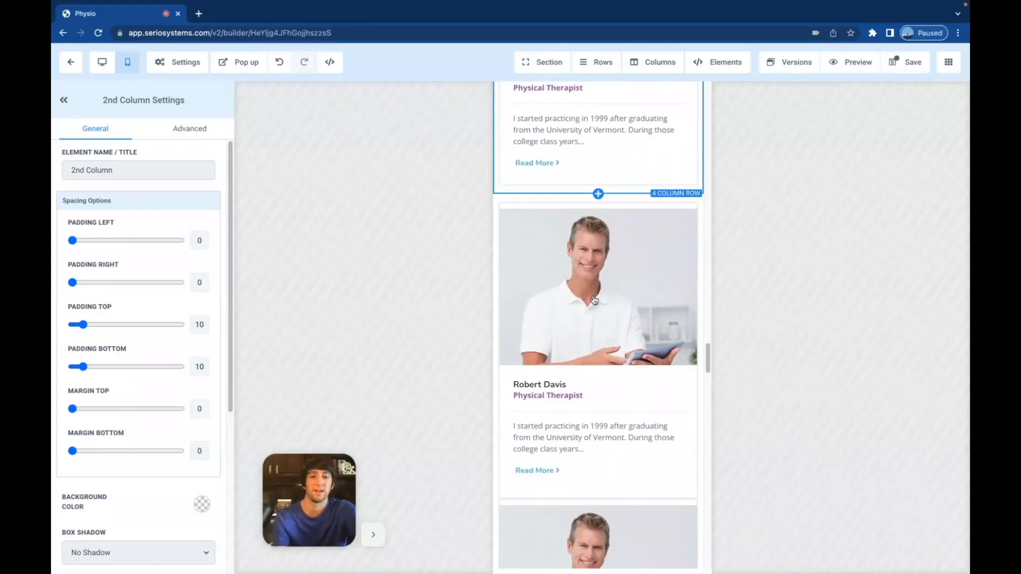
pyautogui.scroll(-10, 594, 299)
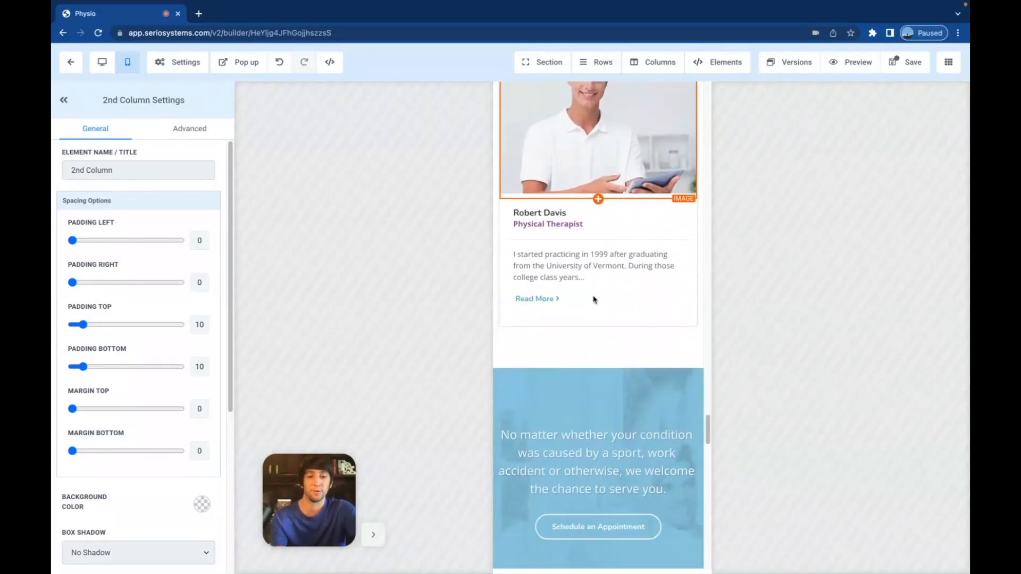
pyautogui.scroll(-8, 594, 300)
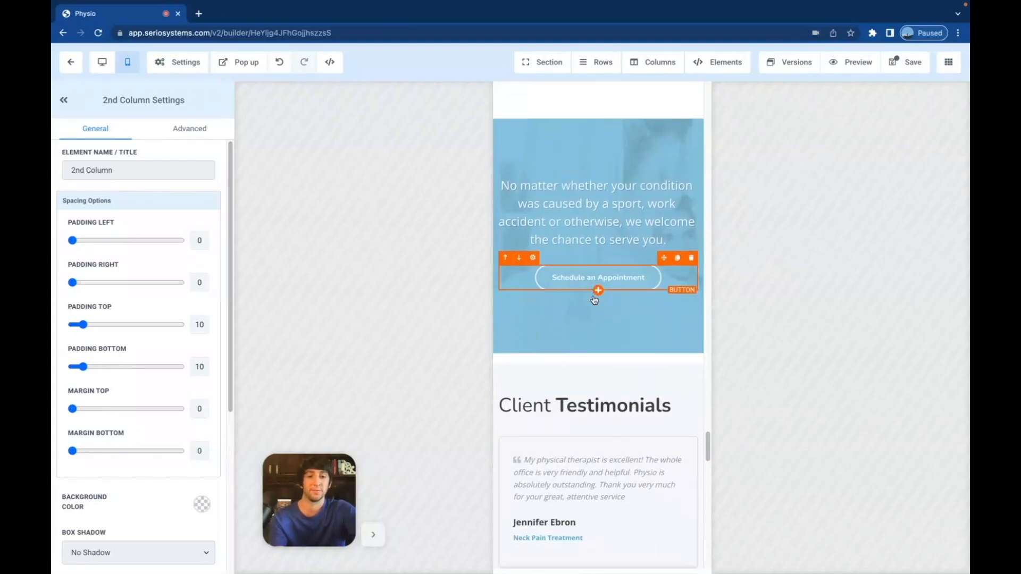
pyautogui.scroll(-6, 594, 299)
pyautogui.scroll(3, 580, 300)
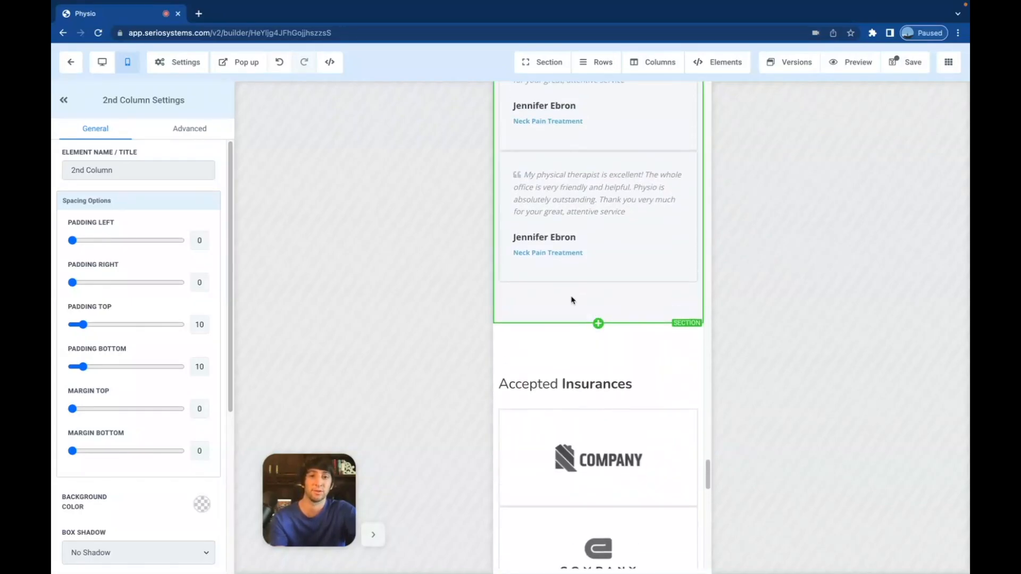
# - Set Accepted Insurances' top padding to 0 and the testimonials section's bottom padding to 22
pyautogui.click(557, 287)
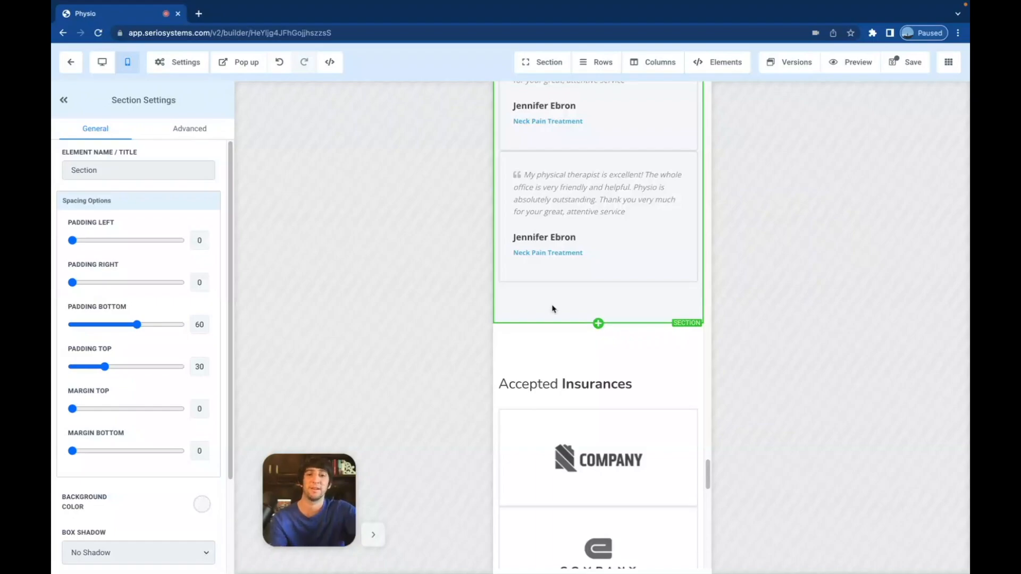
pyautogui.click(559, 349)
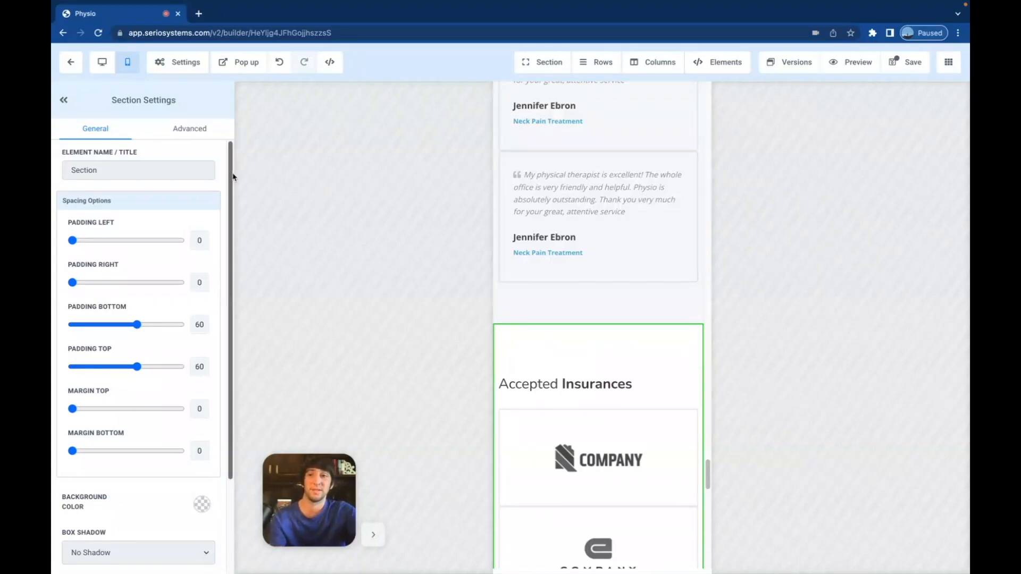
pyautogui.click(102, 62)
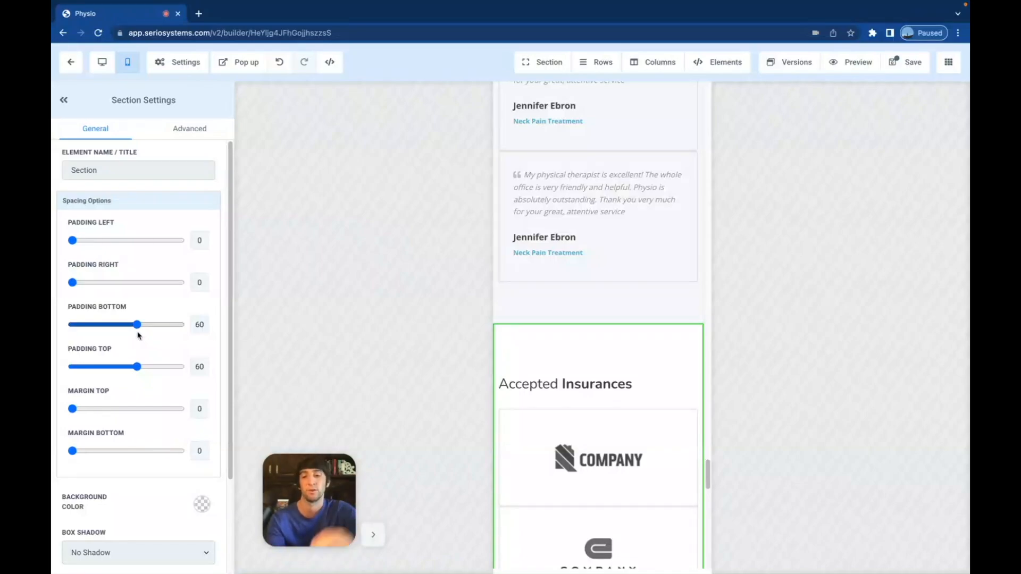
pyautogui.moveTo(137, 367); pyautogui.dragTo(56, 368)
pyautogui.click(600, 296)
pyautogui.moveTo(138, 326); pyautogui.dragTo(96, 326)
pyautogui.scroll(-10, 633, 351)
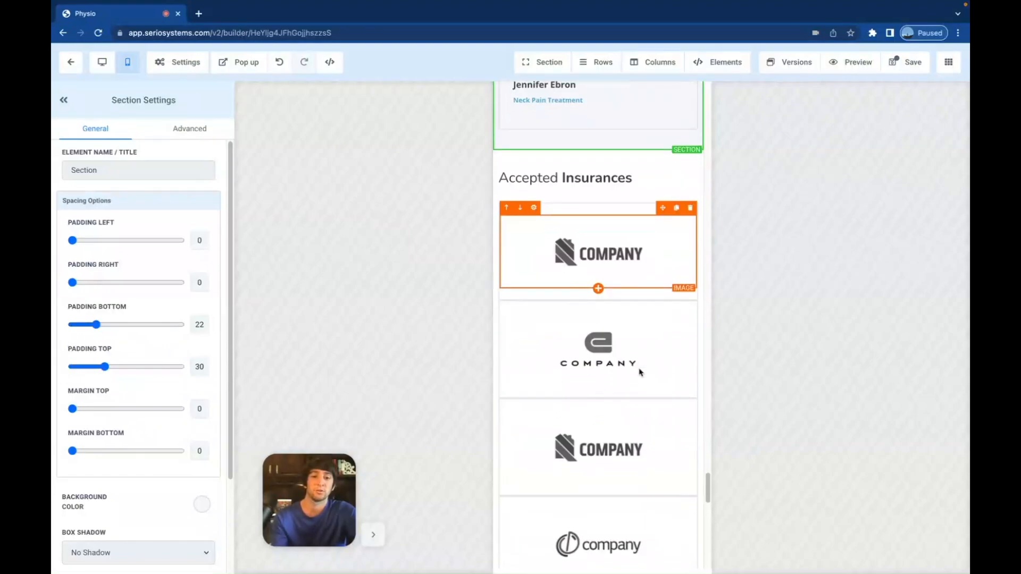
# - Scroll down to the footer's About Us text, Get in Touch button and Extra Navigation links
pyautogui.scroll(-5, 641, 372)
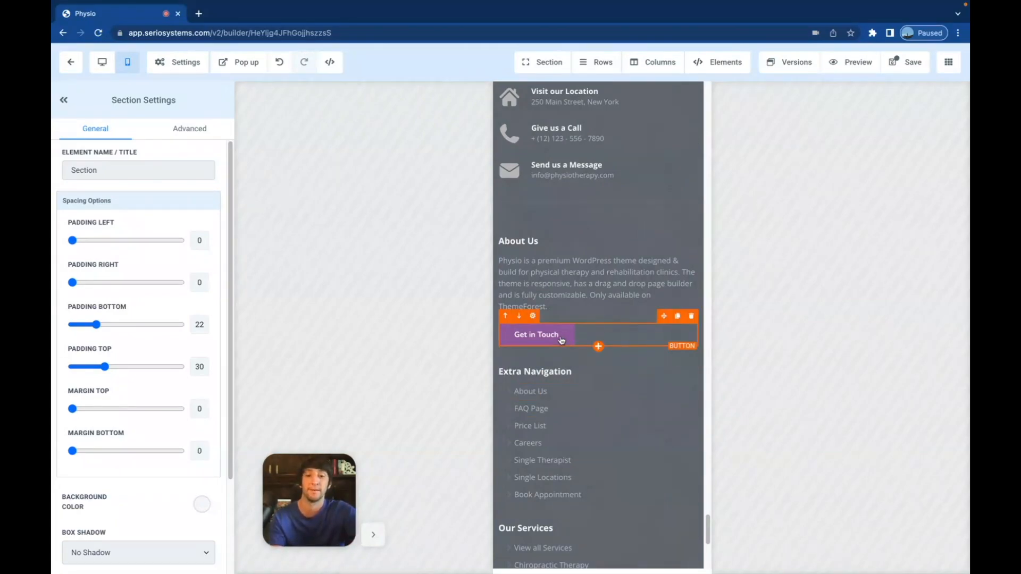
pyautogui.scroll(-3, 561, 341)
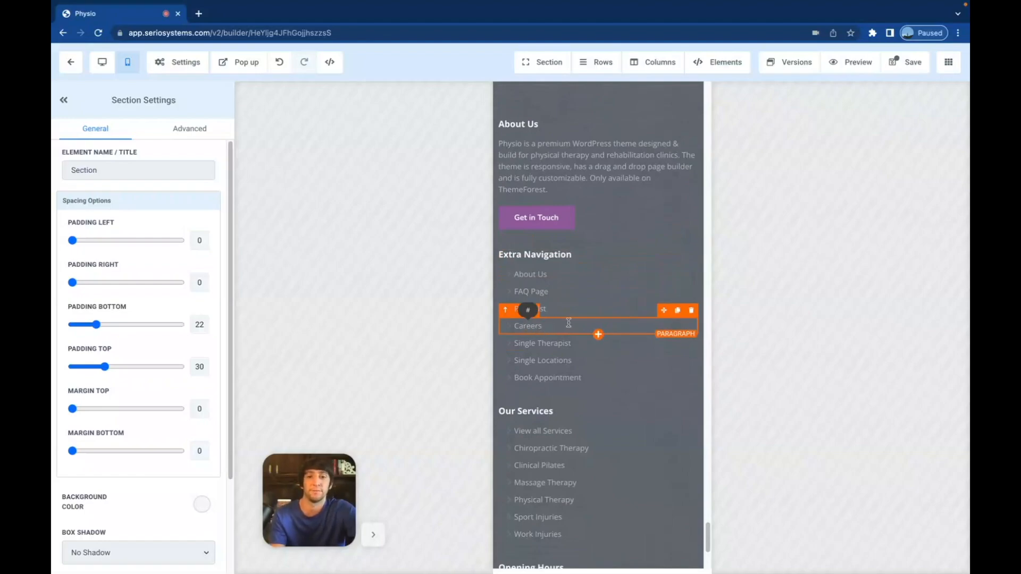
pyautogui.scroll(-1, 571, 318)
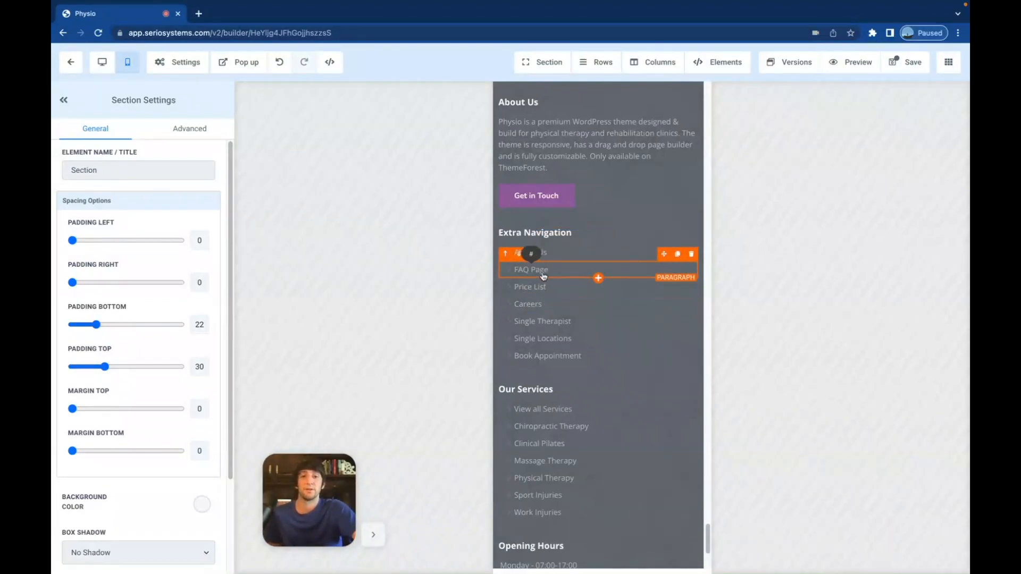
# - Turn off mobile visibility for the 4 Column top bar row with Careers and Our Locations
pyautogui.scroll(-5, 597, 354)
pyautogui.scroll(15, 595, 352)
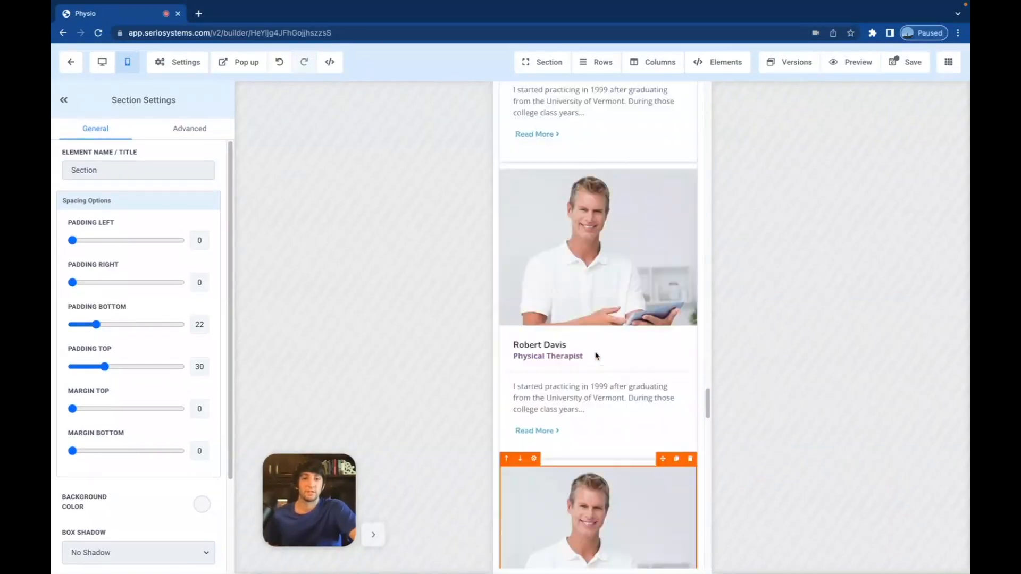
pyautogui.scroll(15, 597, 355)
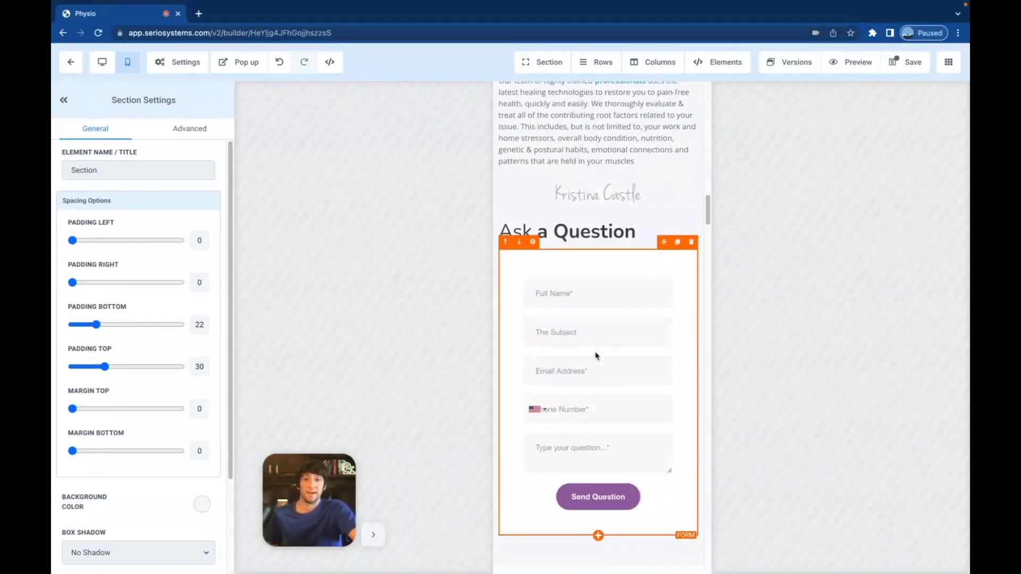
pyautogui.scroll(15, 596, 353)
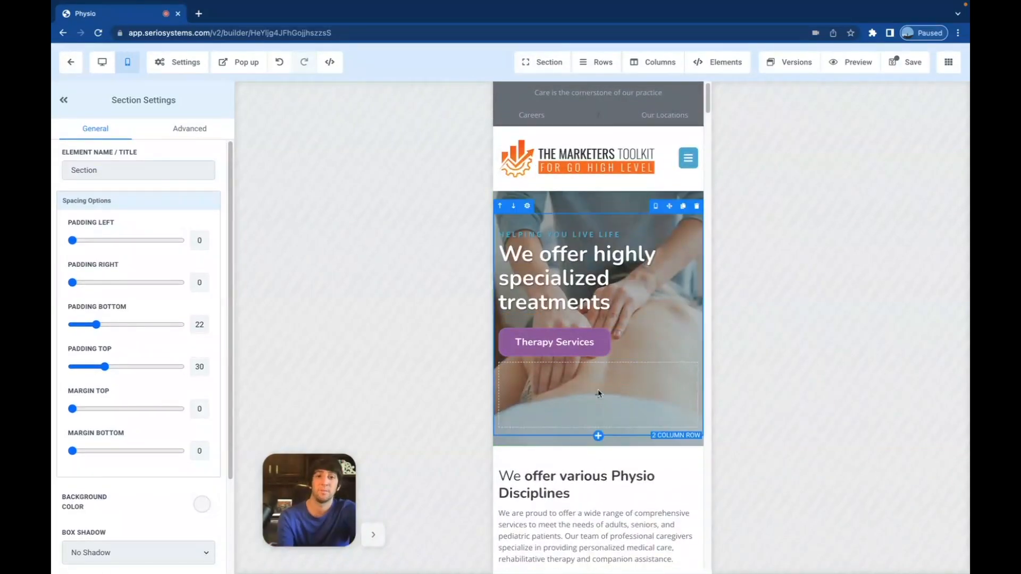
pyautogui.click(496, 124)
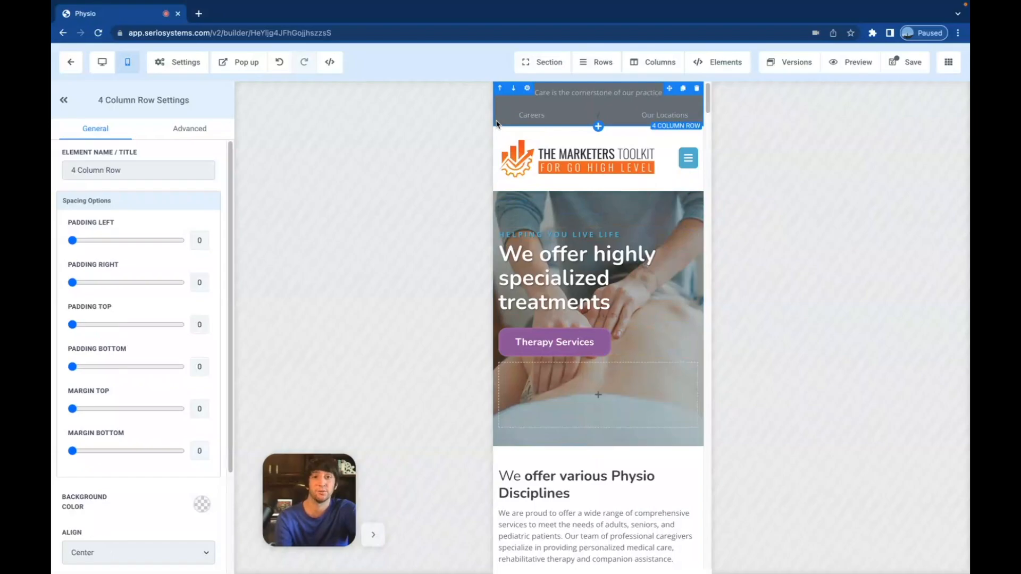
pyautogui.click(185, 130)
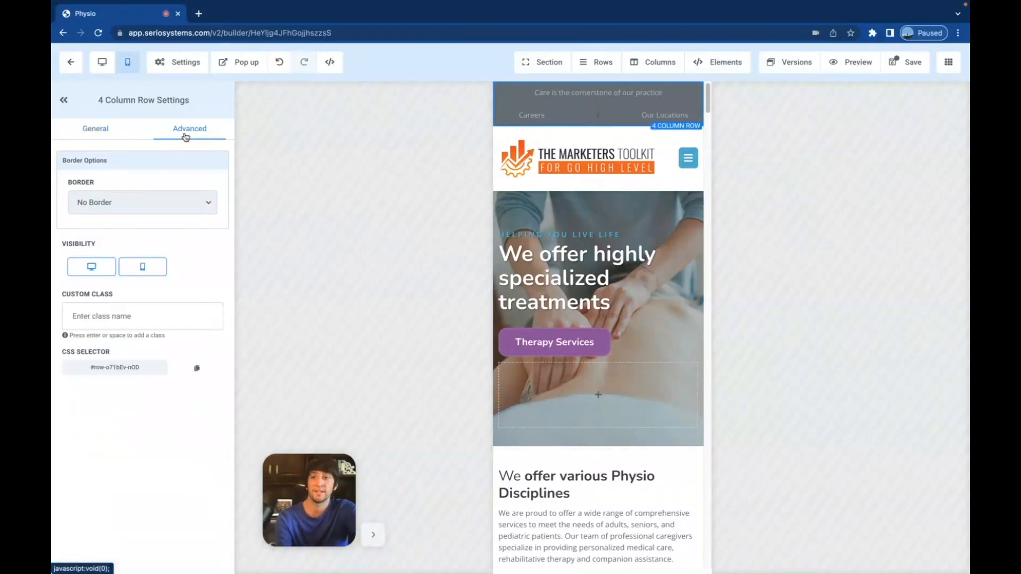
pyautogui.click(142, 267)
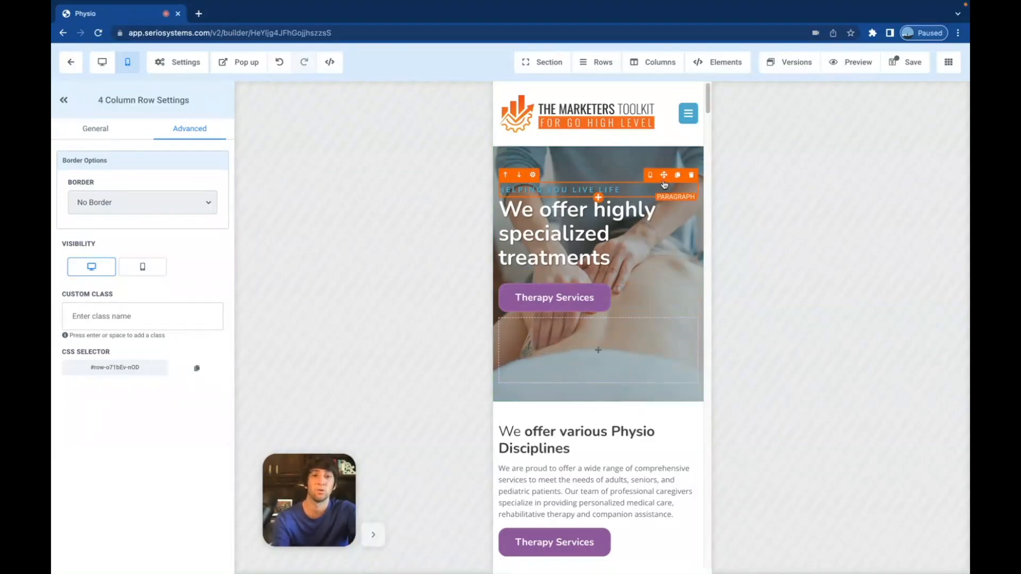
pyautogui.click(558, 141)
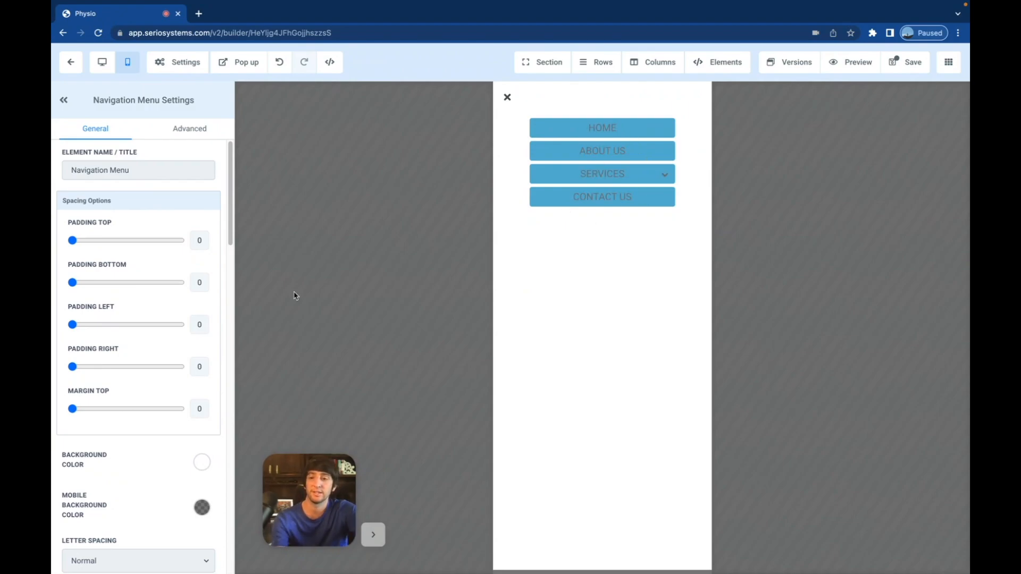
# - Bring up the navigation menu's Menu Items list, opening Home's settings and cancelling without changes
pyautogui.scroll(-3, 162, 420)
pyautogui.scroll(-1, 156, 426)
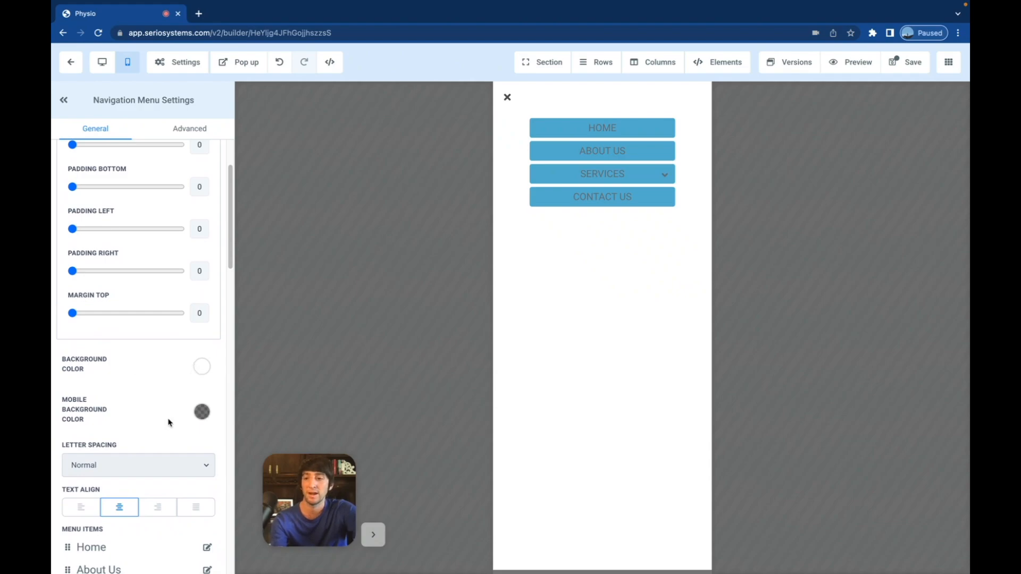
pyautogui.scroll(-3, 169, 420)
pyautogui.scroll(-4, 115, 423)
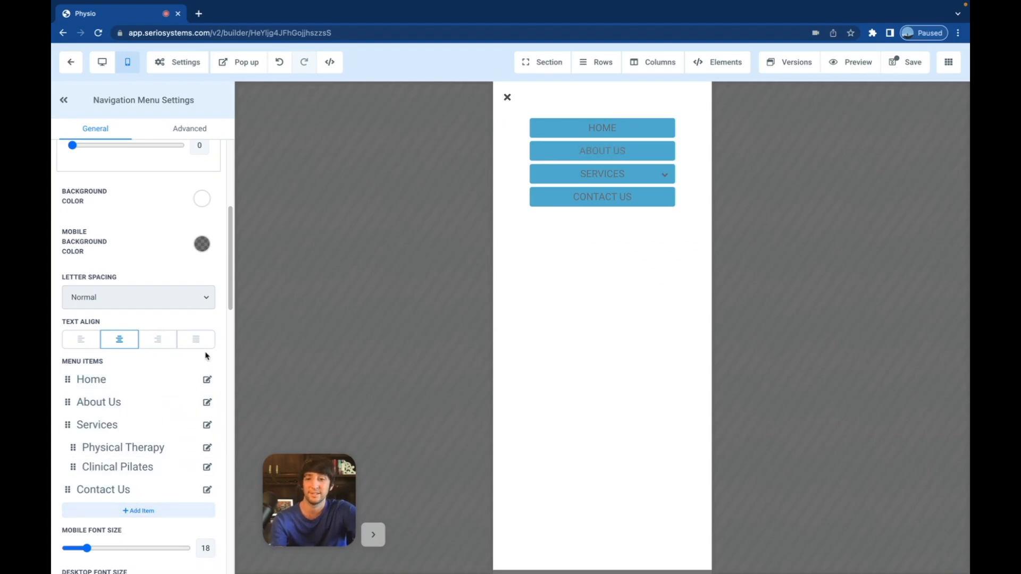
pyautogui.click(208, 379)
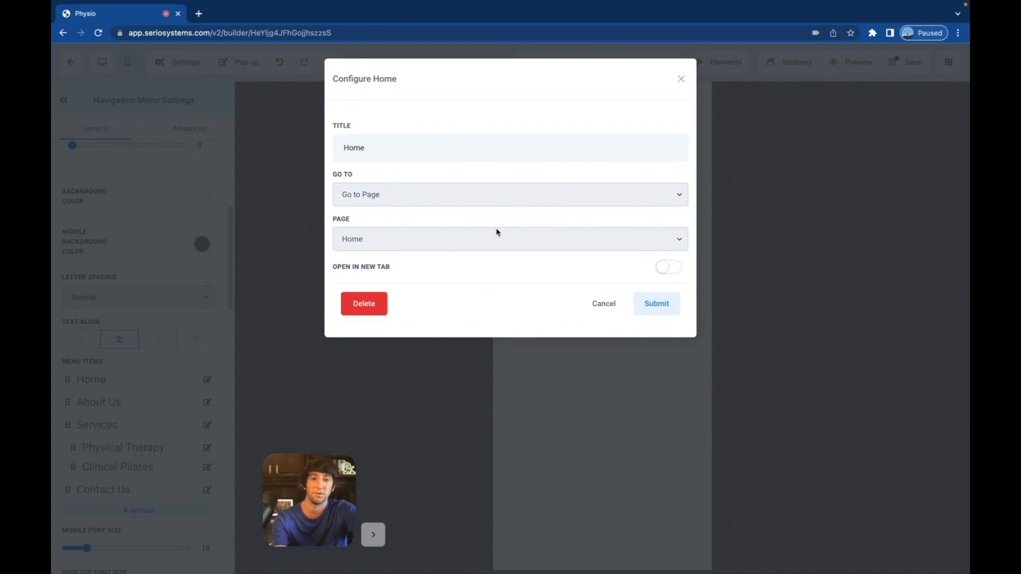
pyautogui.click(606, 304)
pyautogui.scroll(-3, 146, 432)
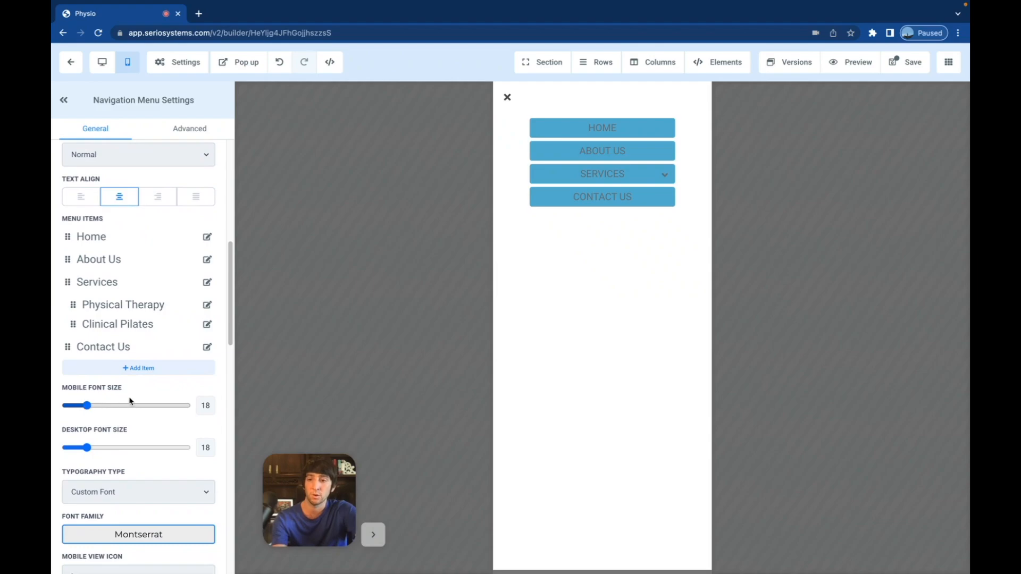
pyautogui.scroll(-2, 142, 447)
pyautogui.scroll(-1, 146, 441)
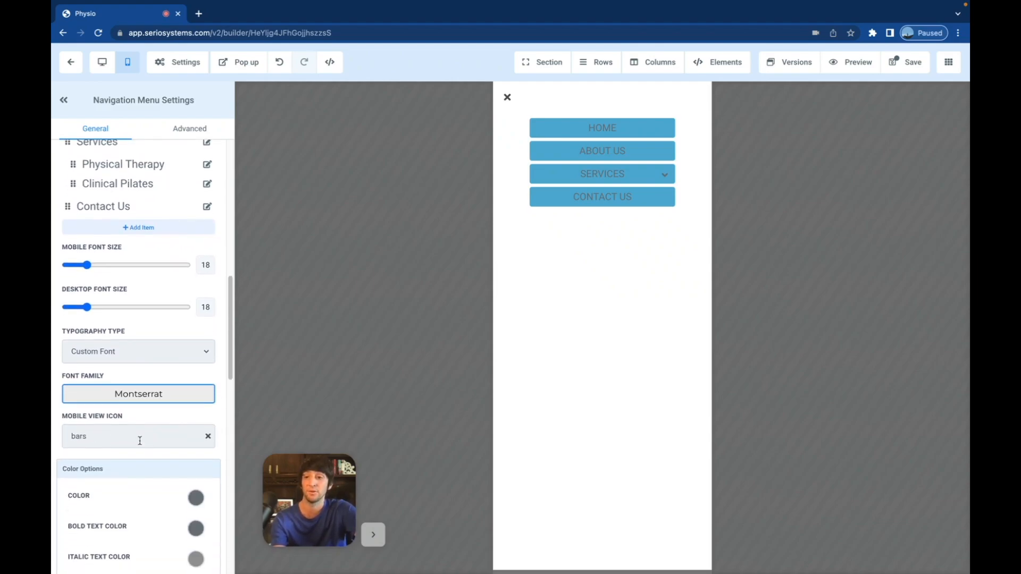
# - Set the navigation menu's mobile view icon to youtube
pyautogui.click(128, 436)
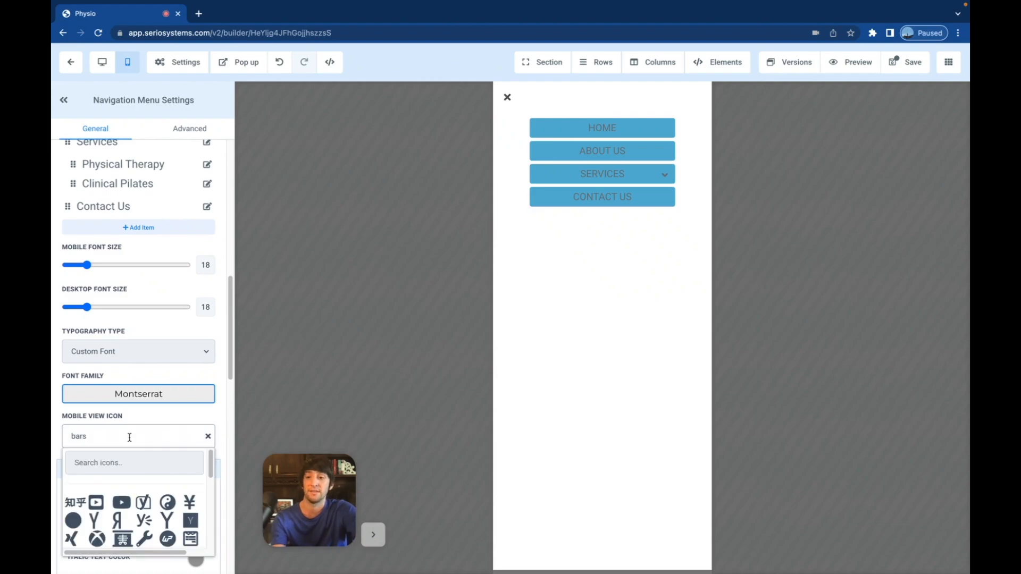
pyautogui.scroll(-3, 123, 502)
pyautogui.click(122, 481)
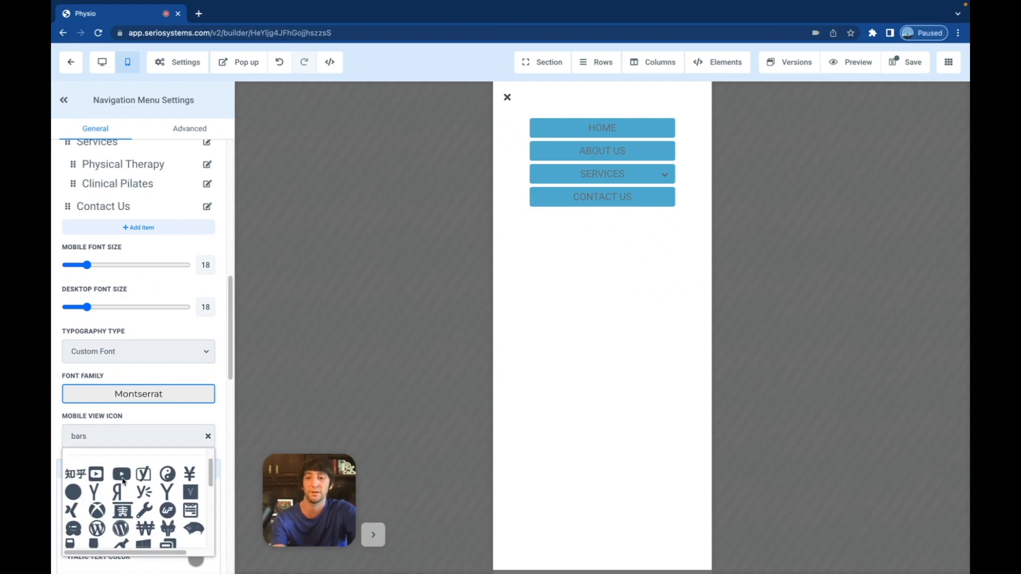
pyautogui.scroll(-4, 151, 428)
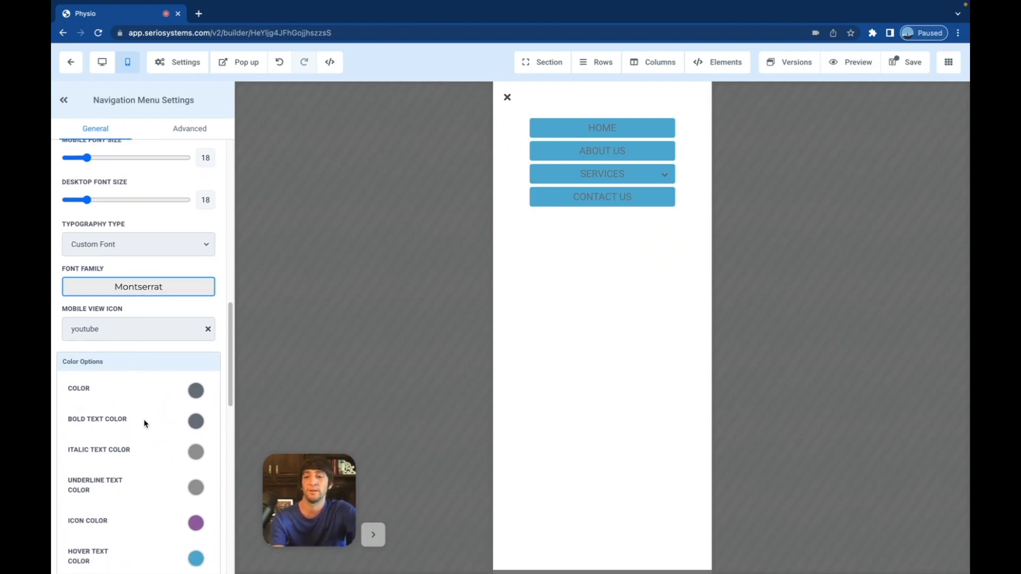
pyautogui.scroll(-3, 152, 410)
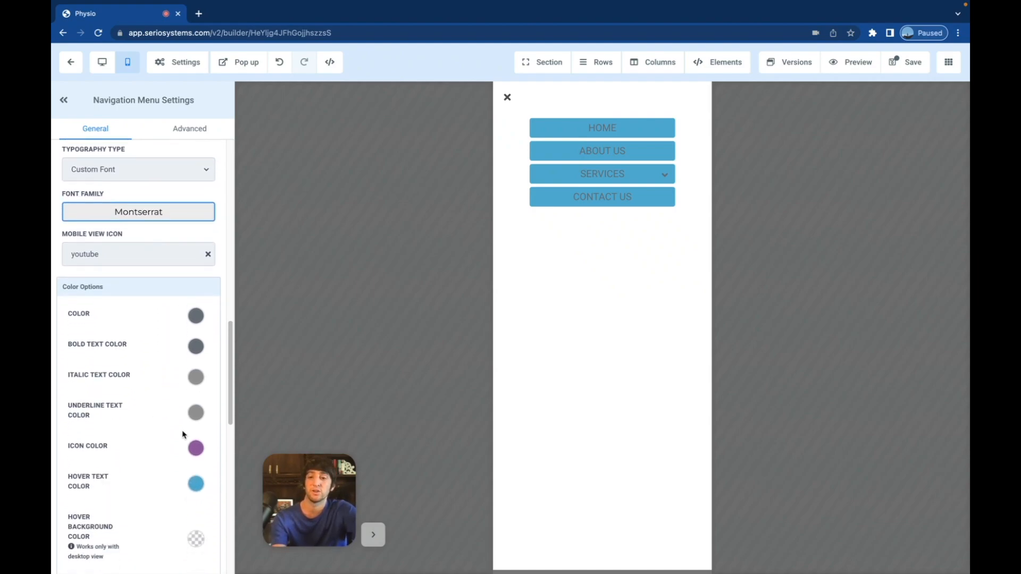
# - Make the menu's hover text colour and icon colour orange
pyautogui.click(195, 483)
pyautogui.click(74, 534)
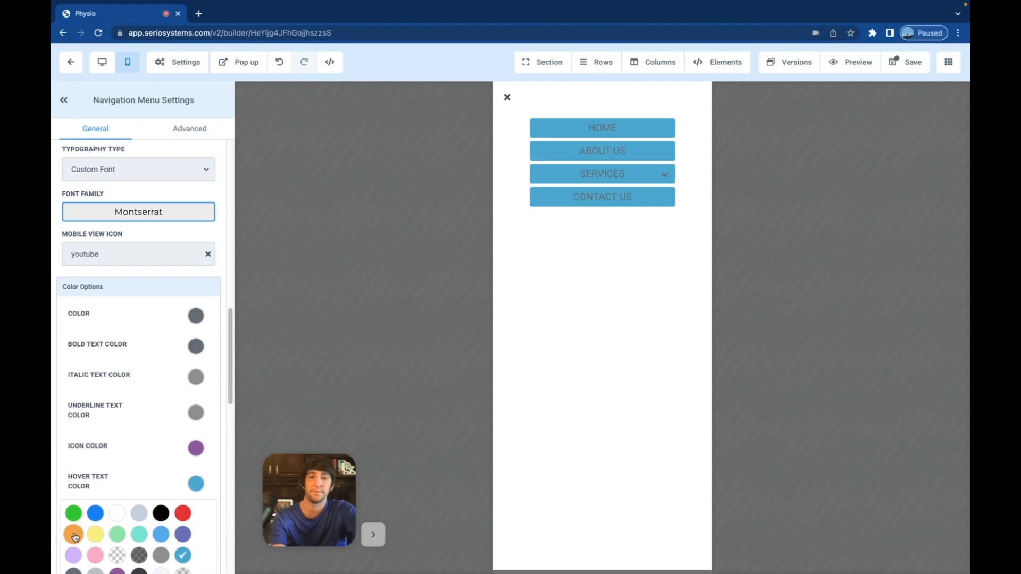
pyautogui.scroll(-3, 158, 486)
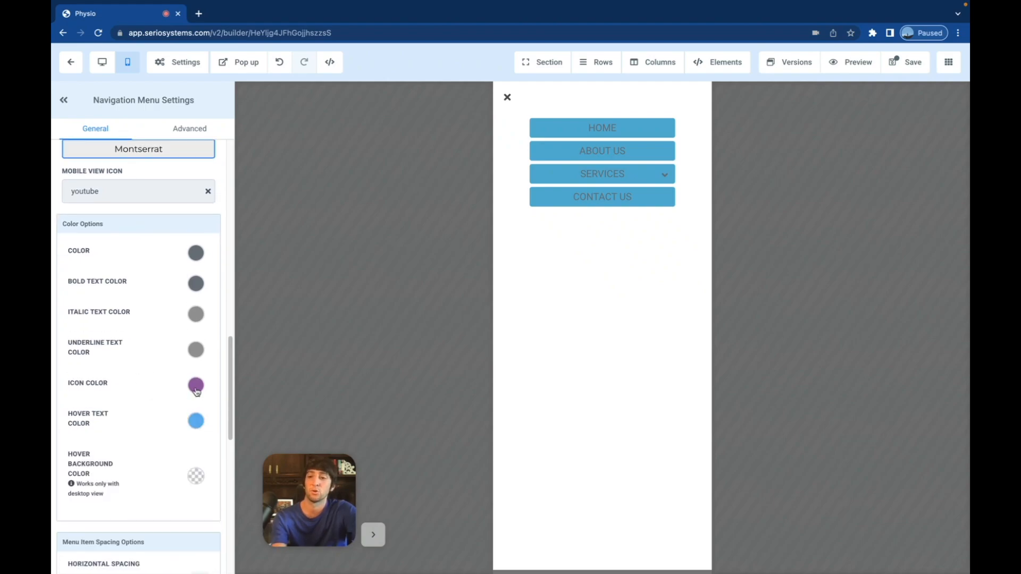
pyautogui.click(196, 389)
pyautogui.click(73, 431)
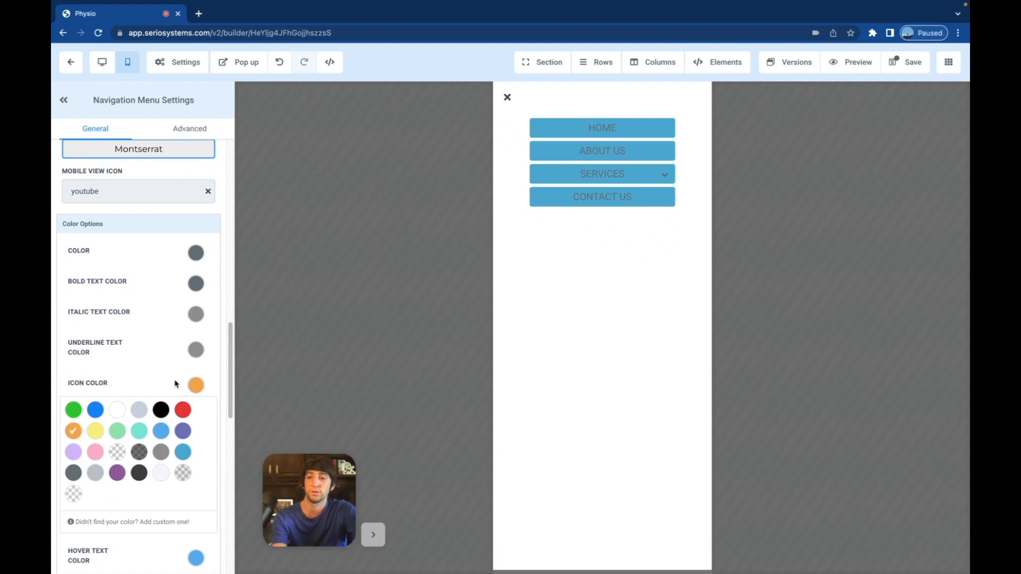
pyautogui.scroll(-10, 172, 393)
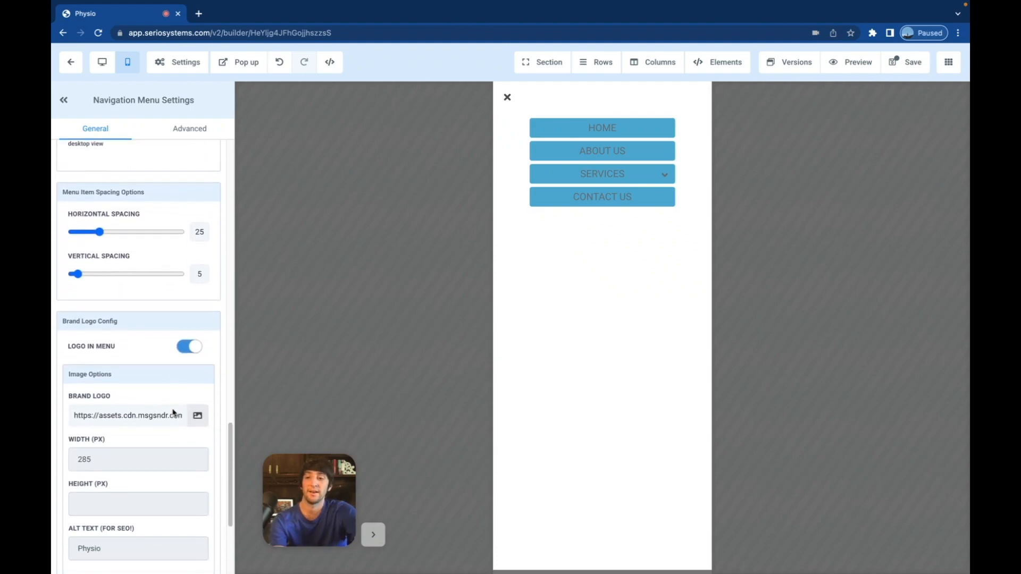
# - Set the logo's Image Actions to Open the Popup and close the mobile menu preview
pyautogui.scroll(-1, 171, 411)
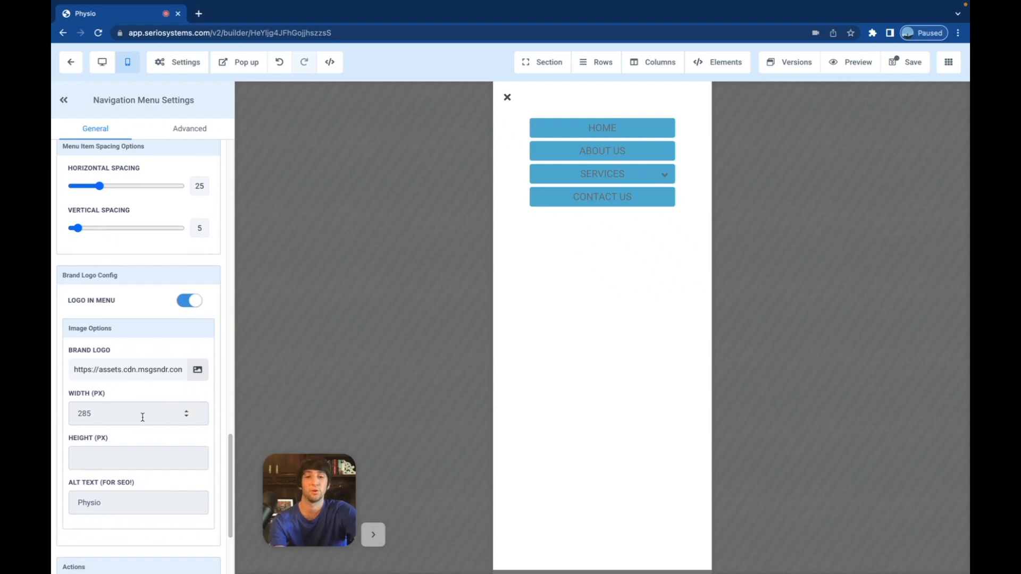
pyautogui.scroll(-1, 142, 416)
pyautogui.scroll(-3, 142, 416)
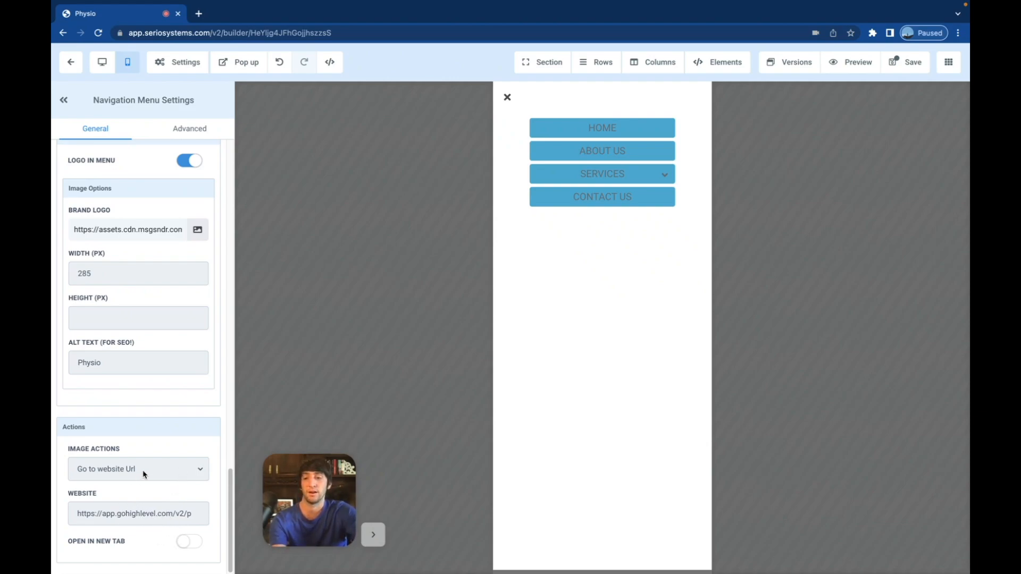
pyautogui.click(166, 471)
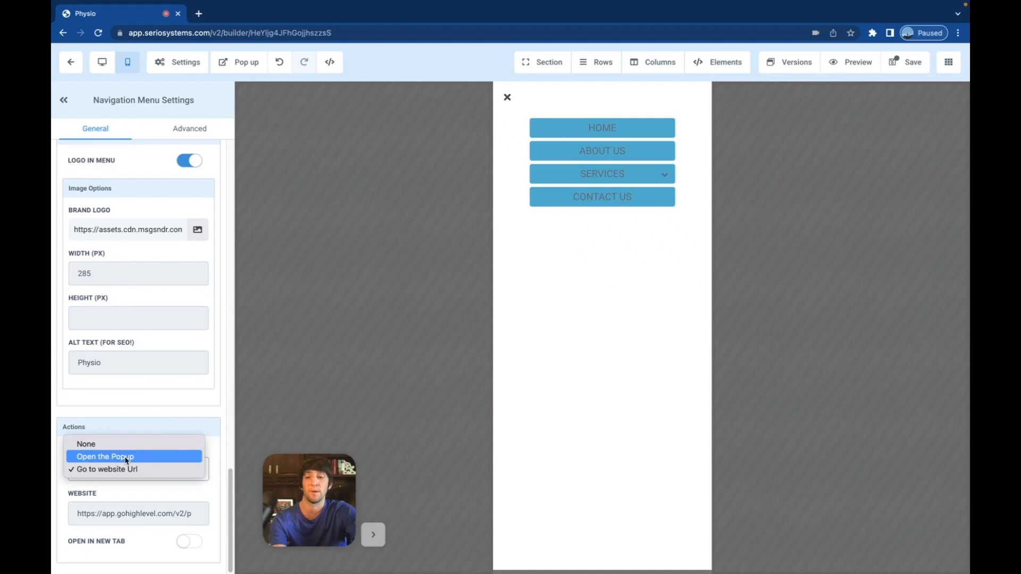
pyautogui.click(156, 458)
pyautogui.click(506, 97)
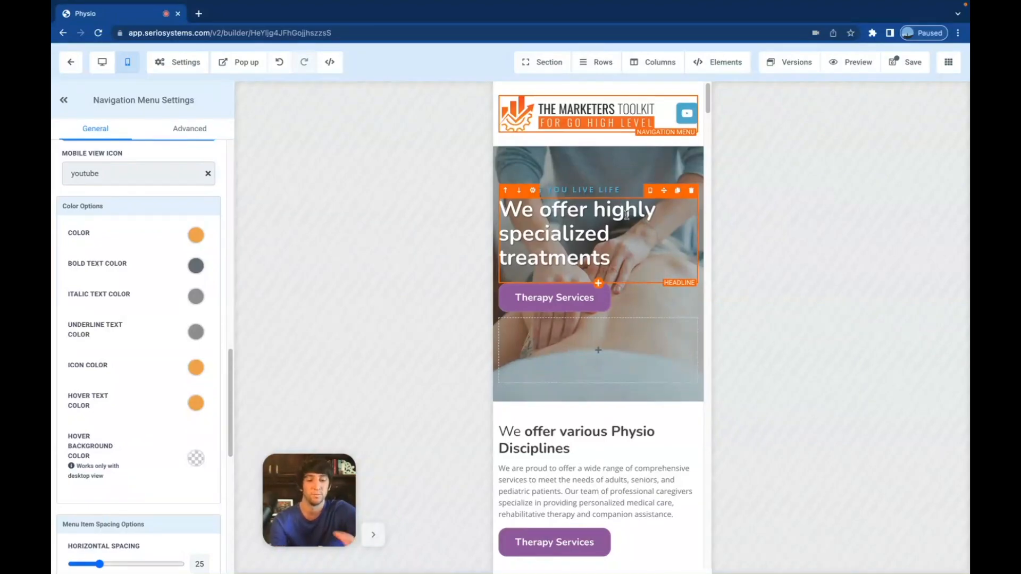
pyautogui.scroll(-2, 615, 304)
pyautogui.scroll(-4, 616, 304)
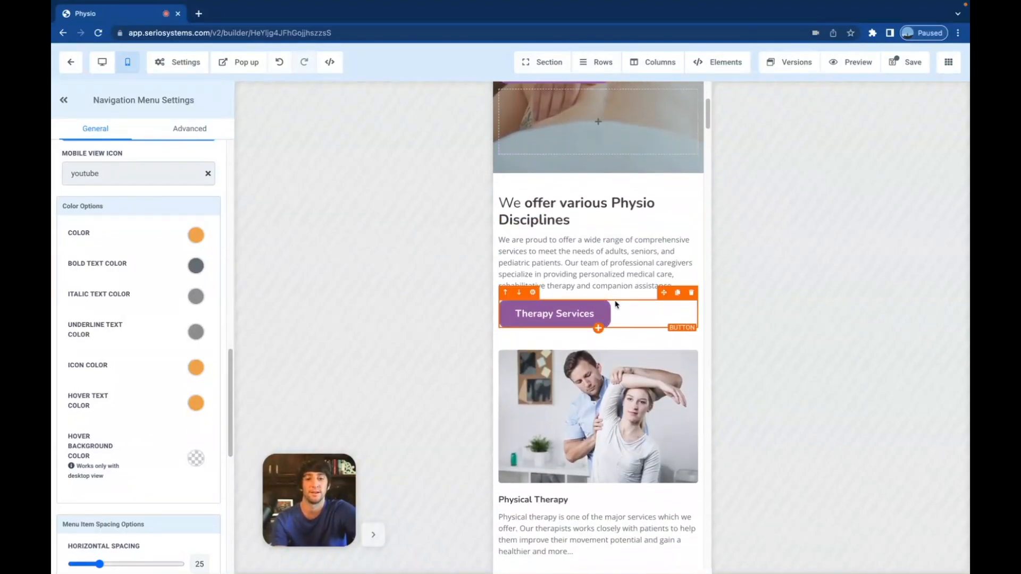
pyautogui.scroll(-13, 613, 373)
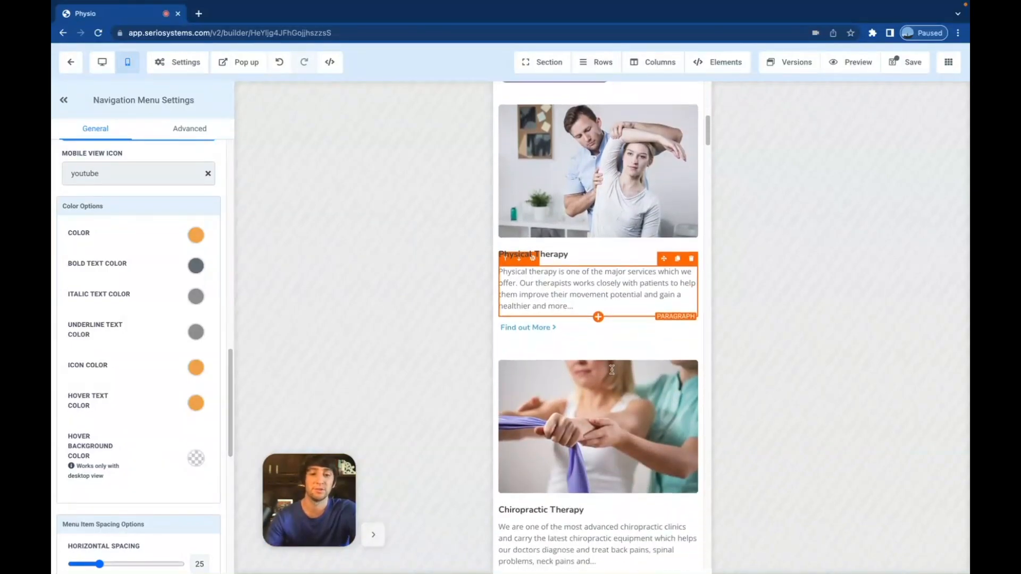
pyautogui.scroll(-5, 613, 373)
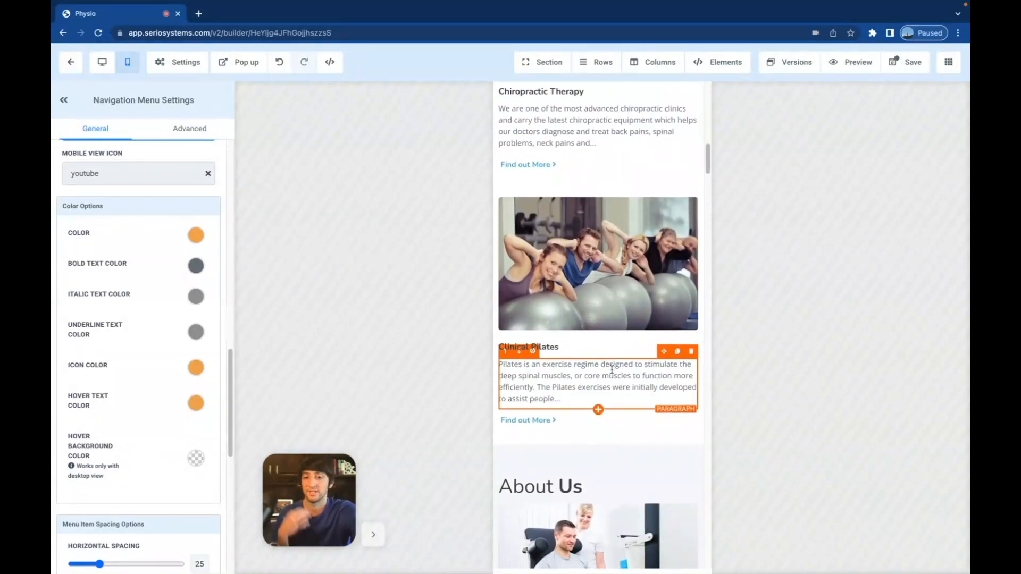
pyautogui.scroll(-6, 612, 373)
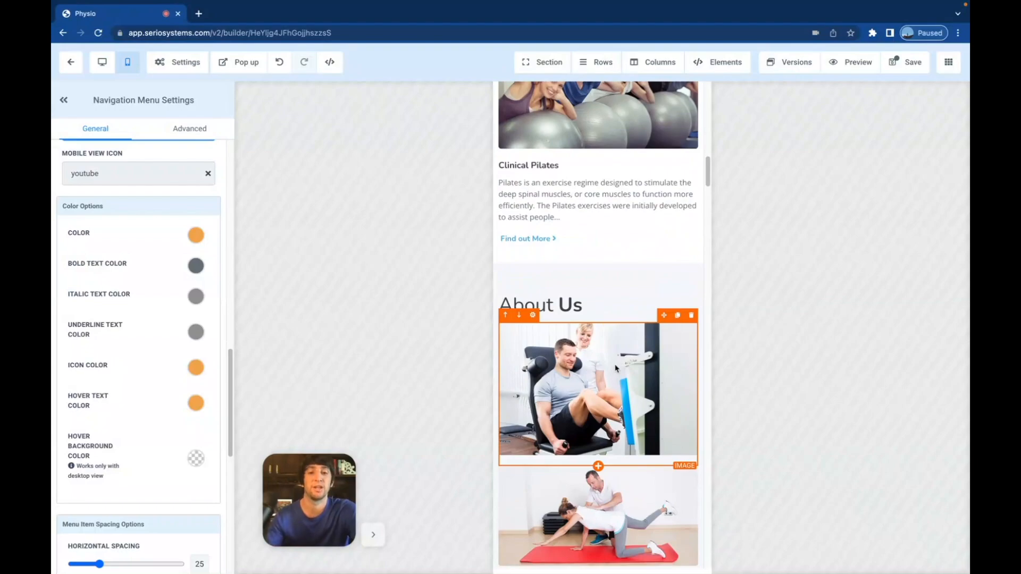
pyautogui.scroll(-10, 615, 368)
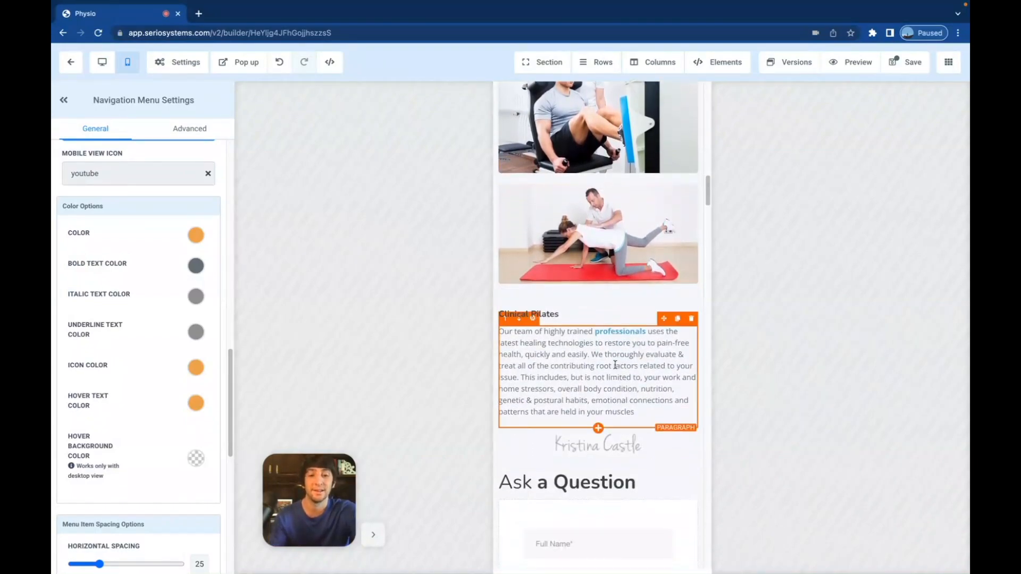
pyautogui.scroll(-1, 615, 368)
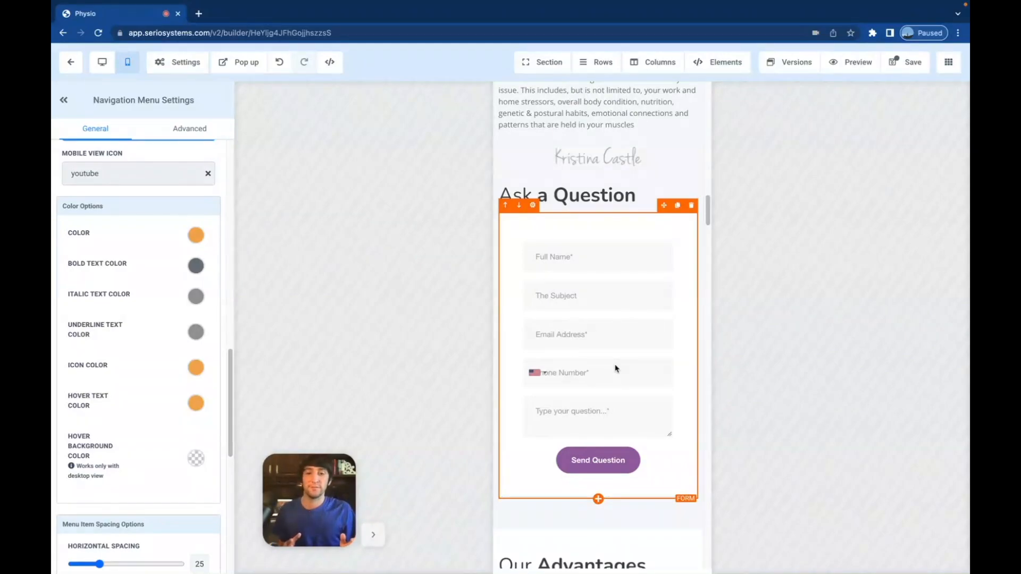
pyautogui.scroll(-6, 615, 369)
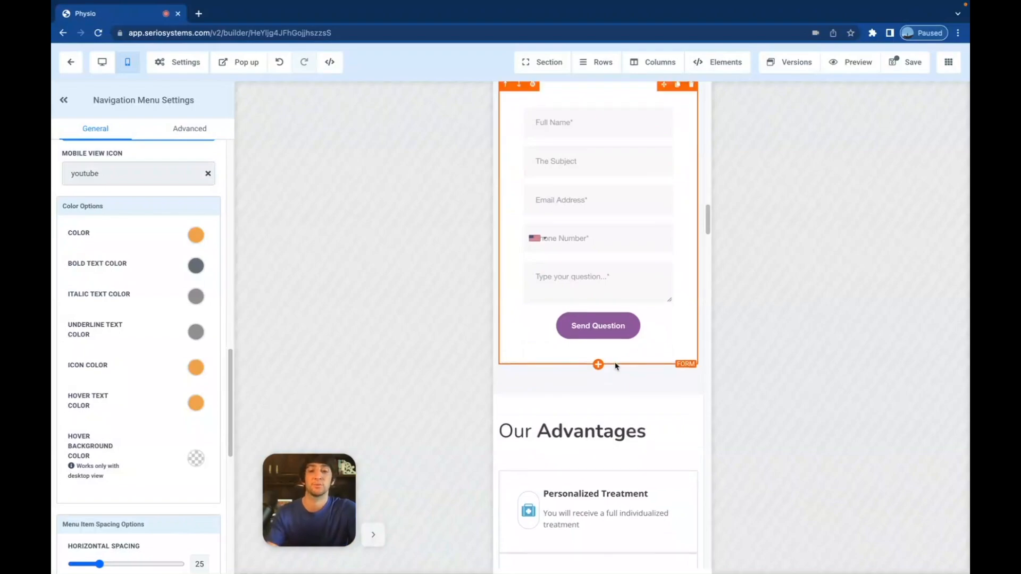
pyautogui.scroll(-4, 615, 367)
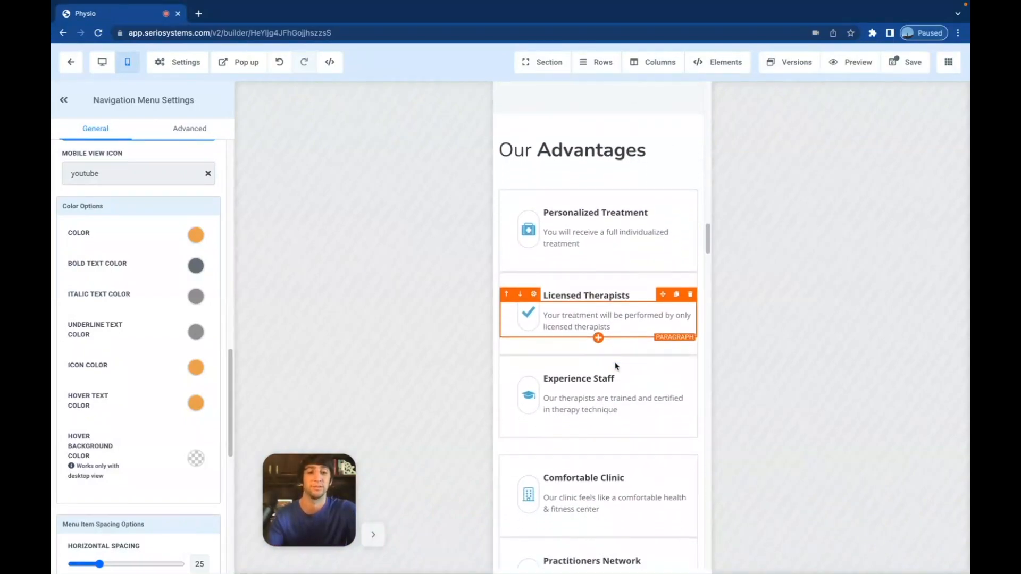
pyautogui.scroll(-1, 615, 366)
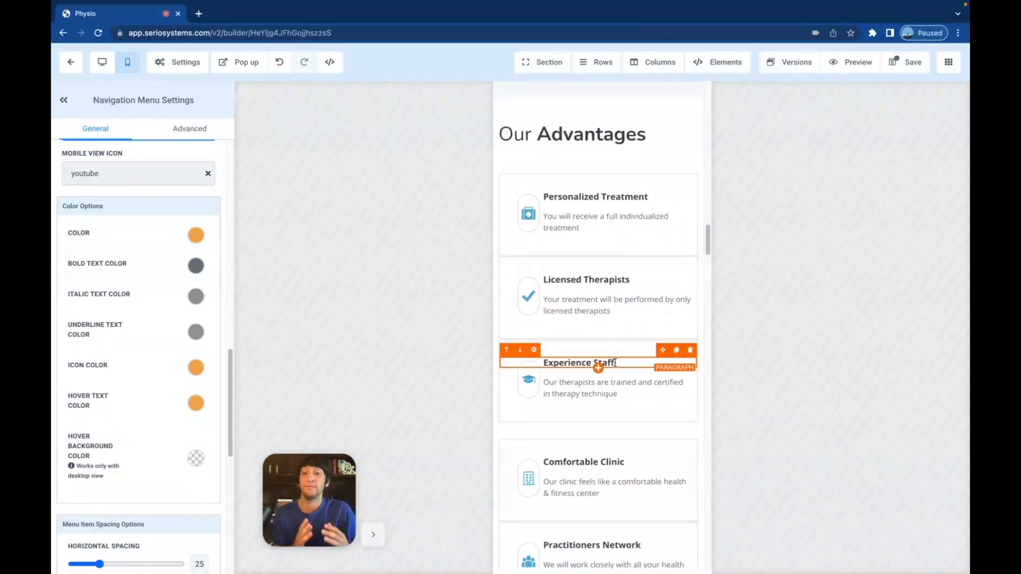
pyautogui.scroll(-7, 616, 363)
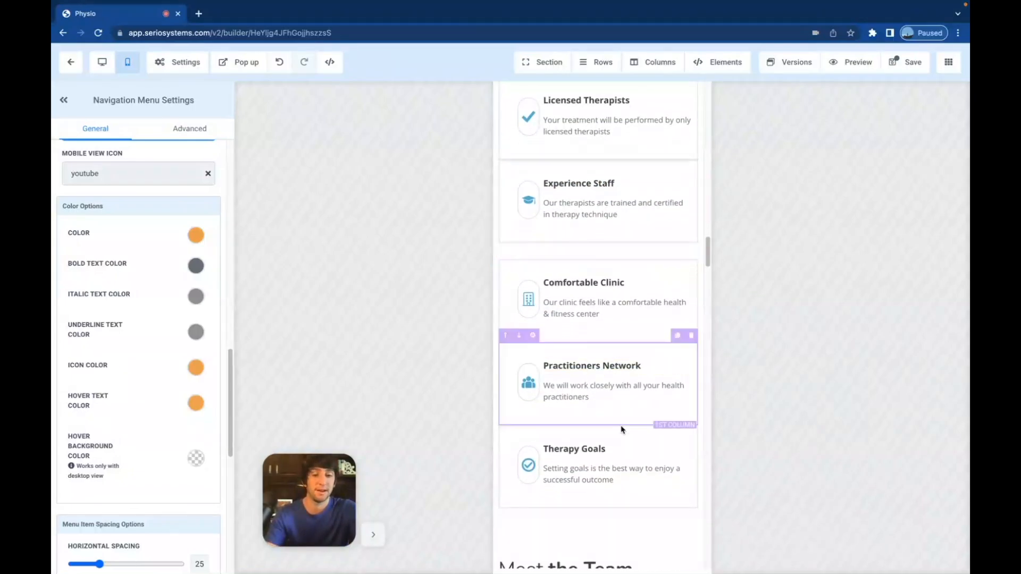
pyautogui.scroll(-7, 623, 431)
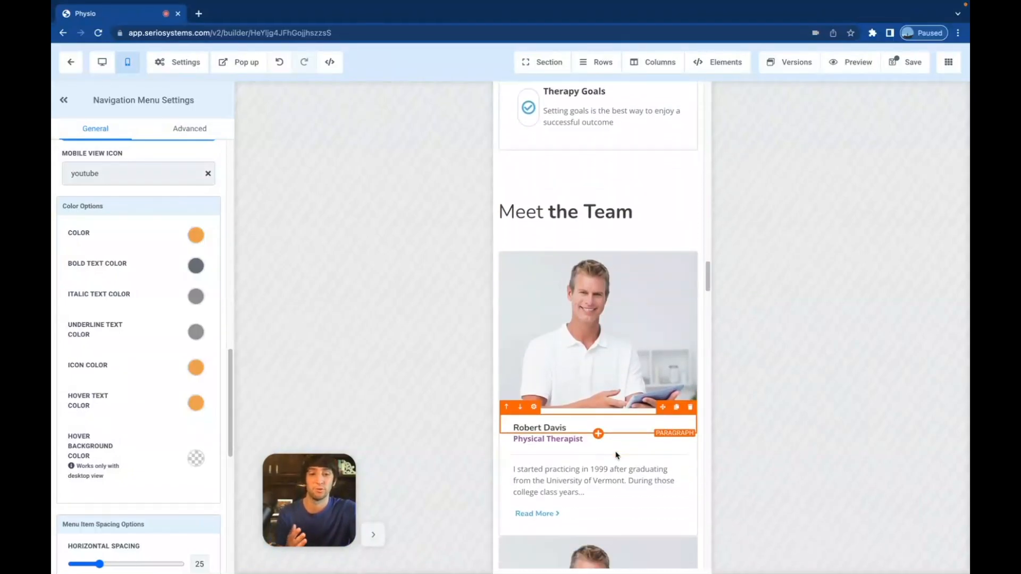
pyautogui.scroll(-10, 617, 456)
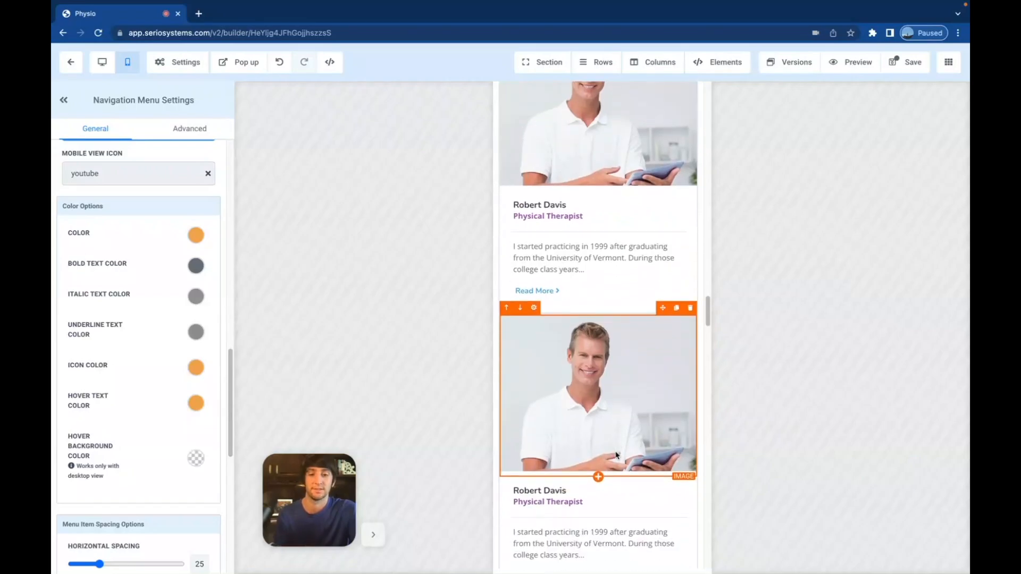
pyautogui.scroll(-4, 596, 457)
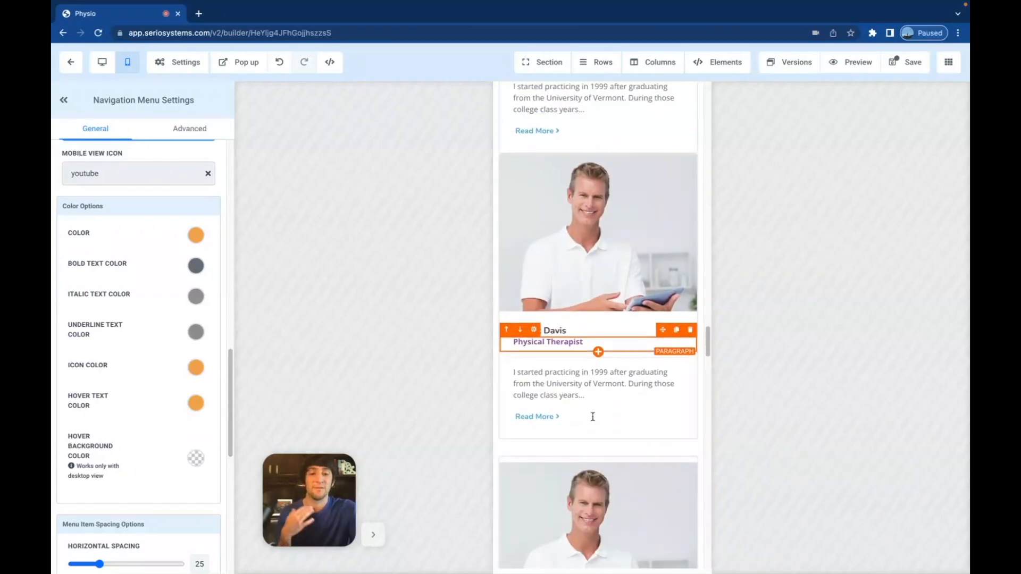
pyautogui.scroll(20, 594, 420)
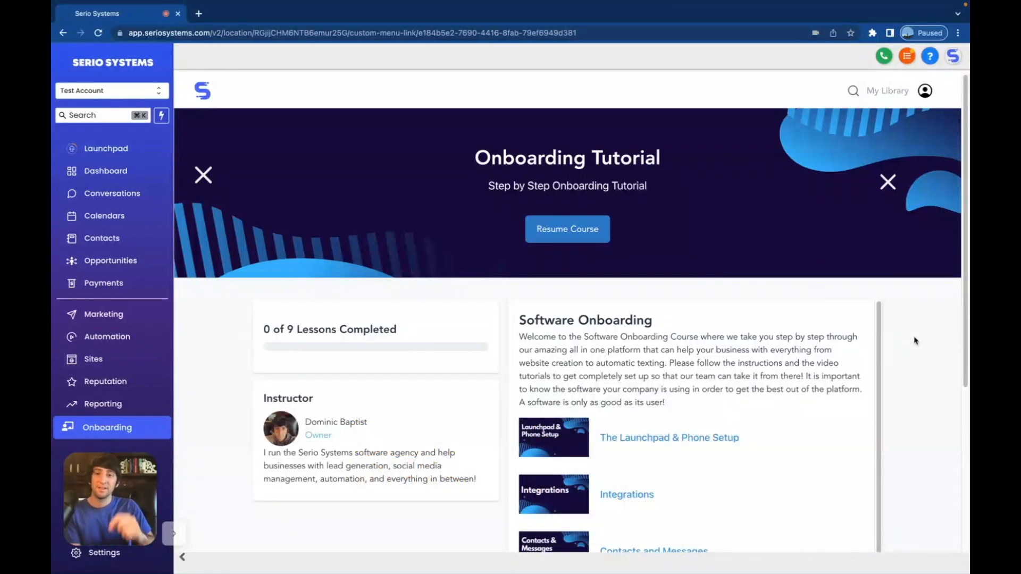
pyautogui.scroll(-1, 634, 295)
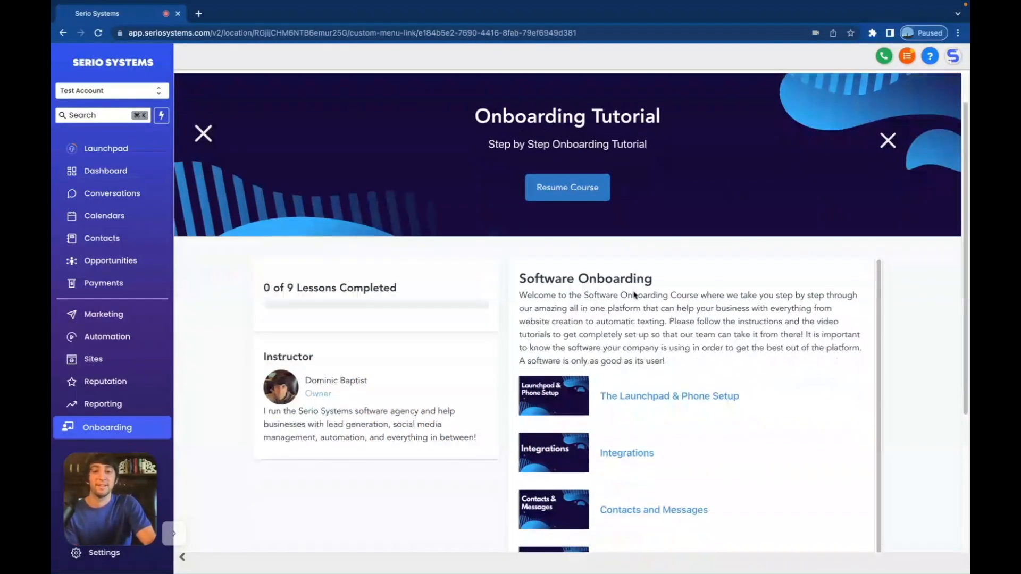
pyautogui.scroll(-3, 634, 295)
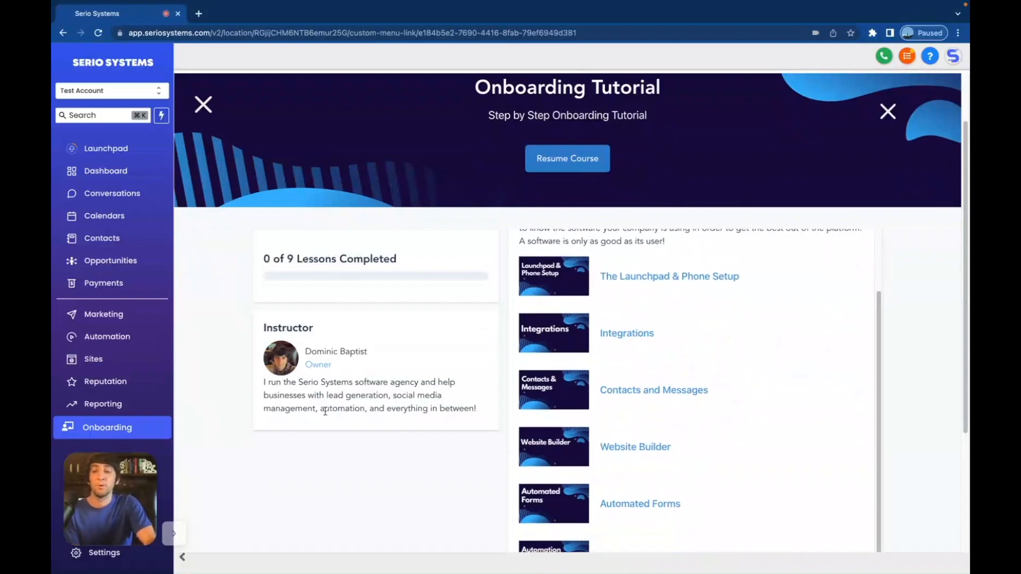